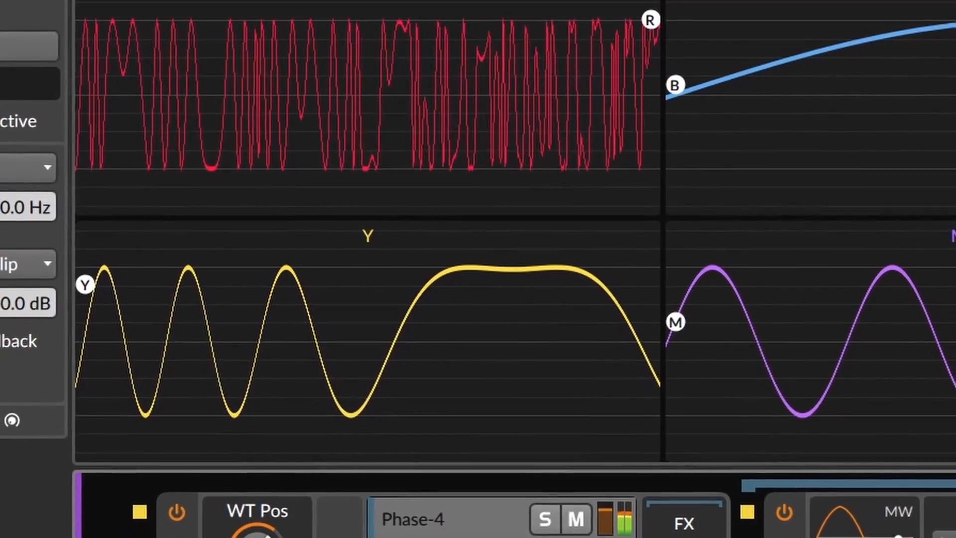
{"action": "left_click_drag", "start_coordinate": [257, 521], "coordinate": [257, 537]}
{"action": "left_click_drag", "start_coordinate": [259, 498], "coordinate": [259, 411]}
{"action": "left_click_drag", "start_coordinate": [264, 537], "coordinate": [264, 532]}
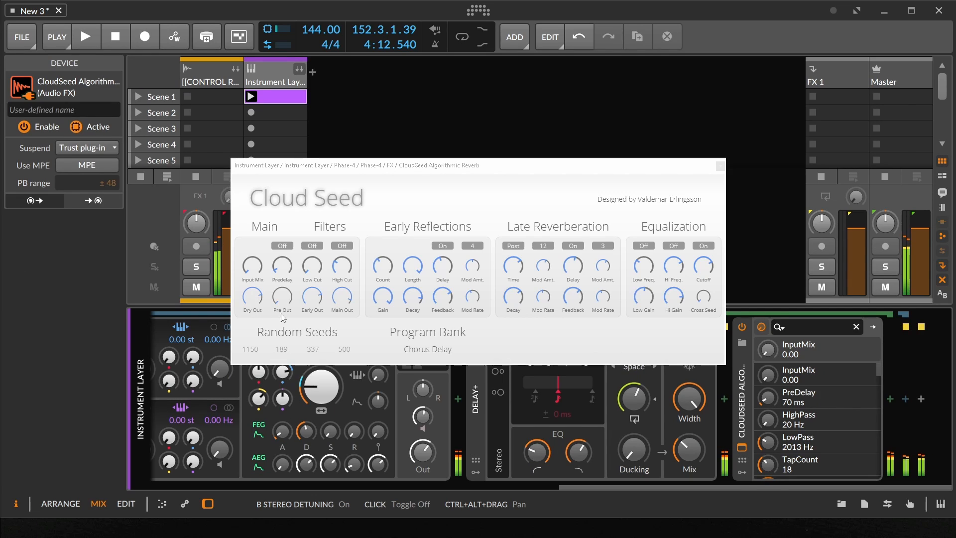
Close the Cloud Seed reverb window and look back at the start of the device chain.
{"action": "left_click", "coordinate": [721, 166]}
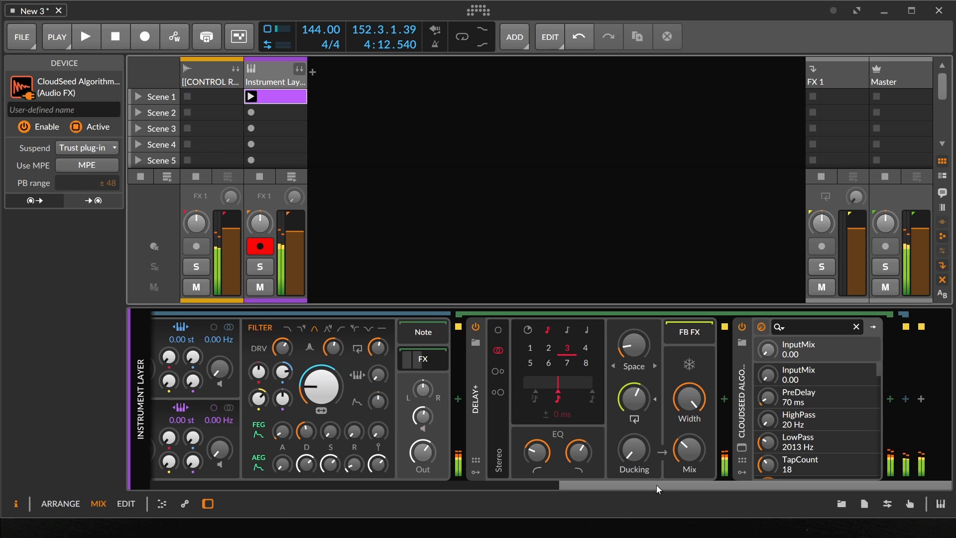
{"action": "left_click_drag", "start_coordinate": [657, 485], "coordinate": [235, 495]}
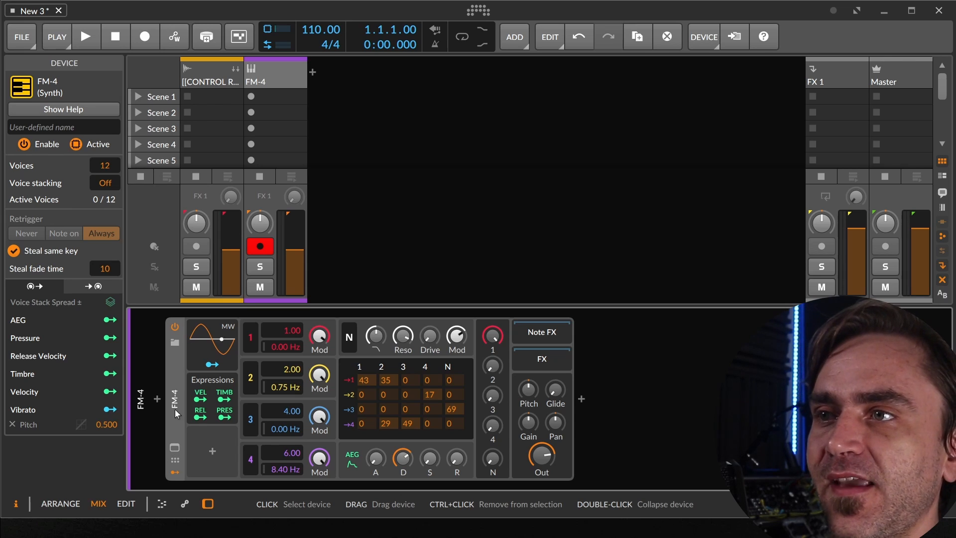
Open the FM-4 synth's expanded waveform view and set all amounts in its modulation matrix to 0.
{"action": "left_click", "coordinate": [175, 447]}
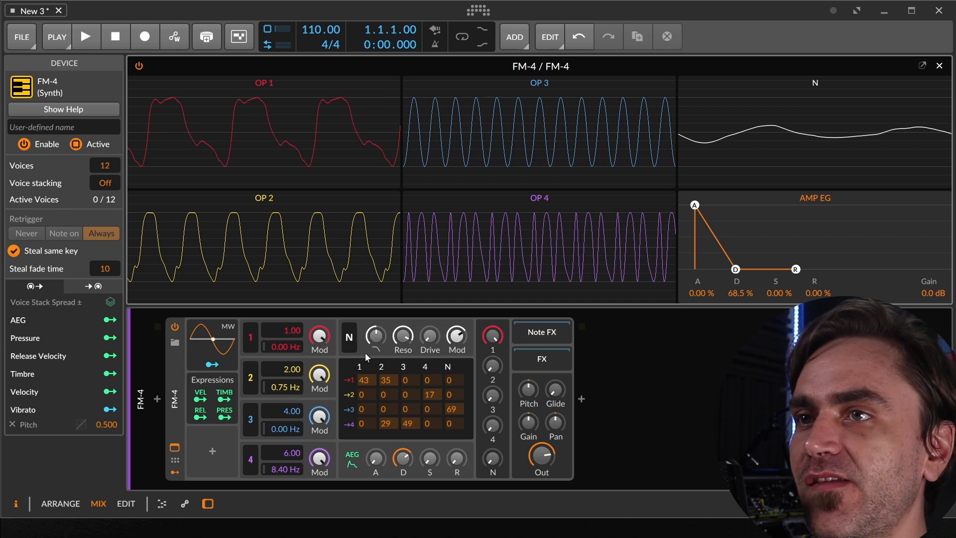
{"action": "left_click_drag", "start_coordinate": [364, 380], "coordinate": [385, 450]}
{"action": "left_click_drag", "start_coordinate": [427, 395], "coordinate": [445, 473]}
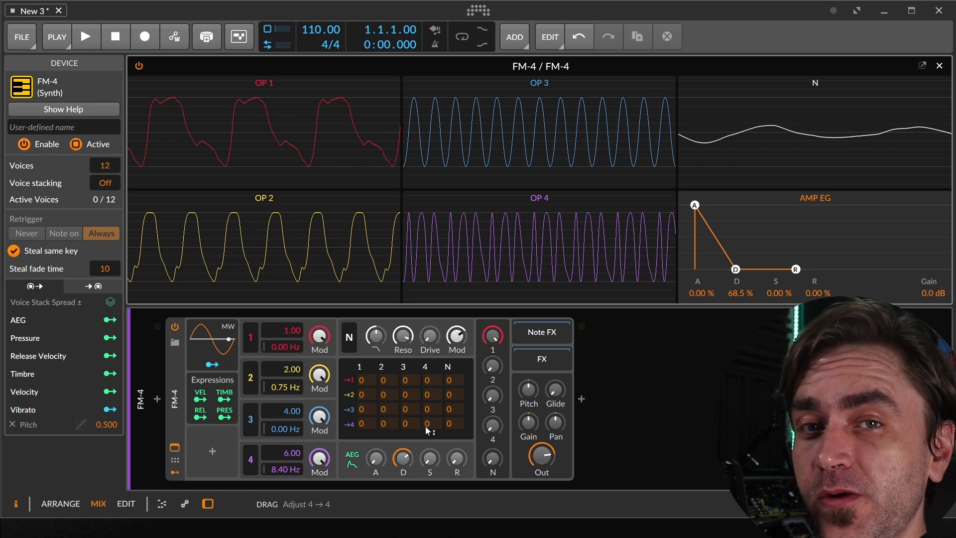
Reset the frequency offsets of operators 2 and 4 to 0.00 Hz.
{"action": "double_click", "coordinate": [282, 388]}
{"action": "double_click", "coordinate": [283, 470]}
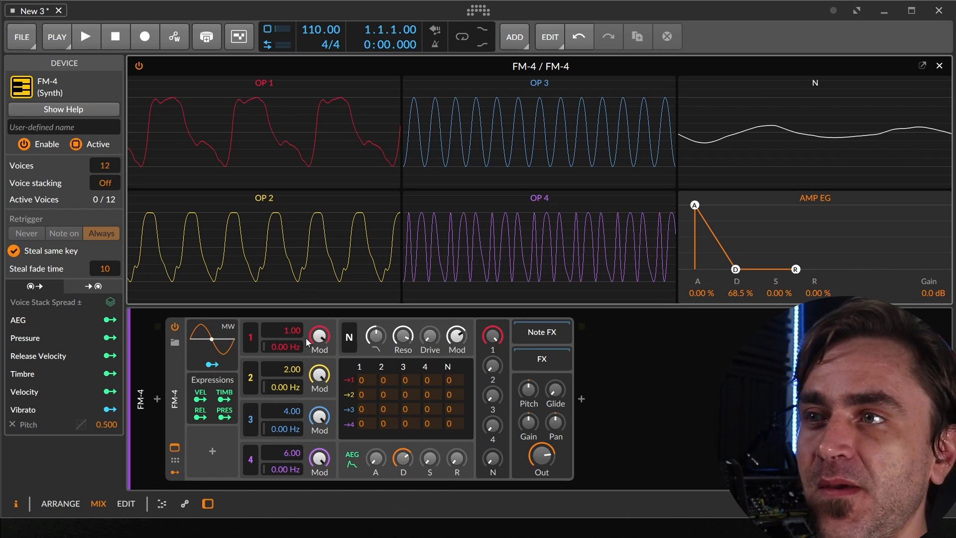
Set the FM-4's operator 2→1 modulation amount to 999 and reset operator 2's frequency ratio to 1.00.
{"action": "left_click", "coordinate": [175, 381]}
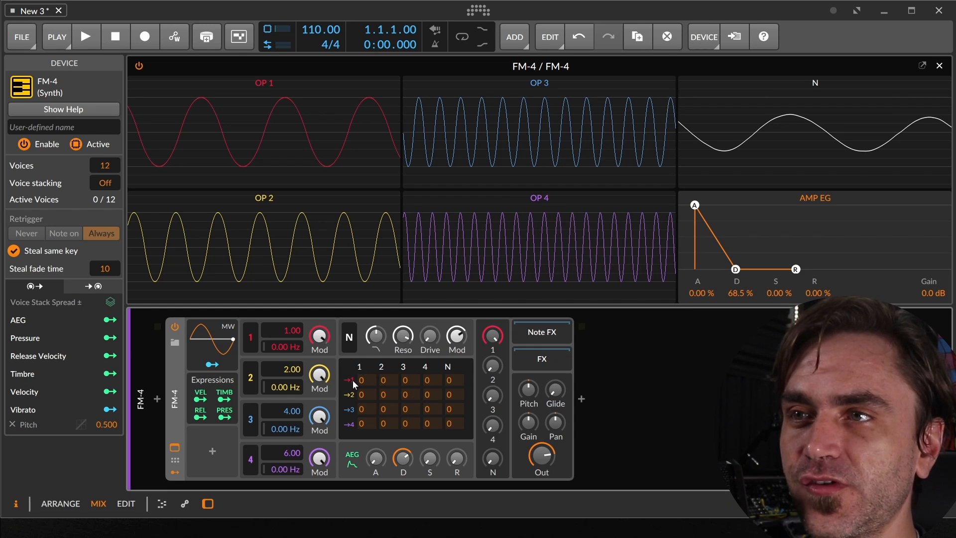
{"action": "left_click_drag", "start_coordinate": [384, 384], "coordinate": [604, 131]}
{"action": "left_click_drag", "start_coordinate": [387, 380], "coordinate": [752, 48]}
{"action": "left_click_drag", "start_coordinate": [479, 273], "coordinate": [551, 225]}
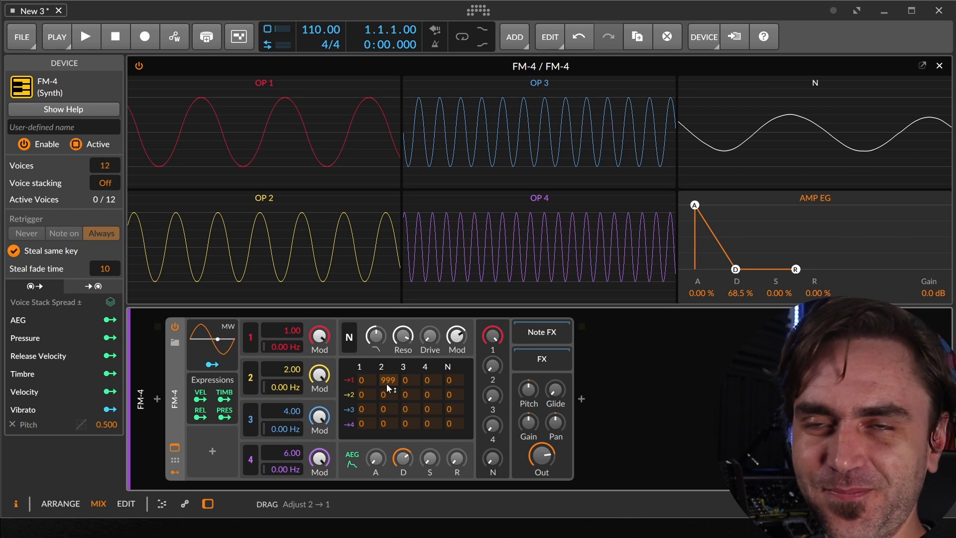
{"action": "double_click", "coordinate": [284, 369]}
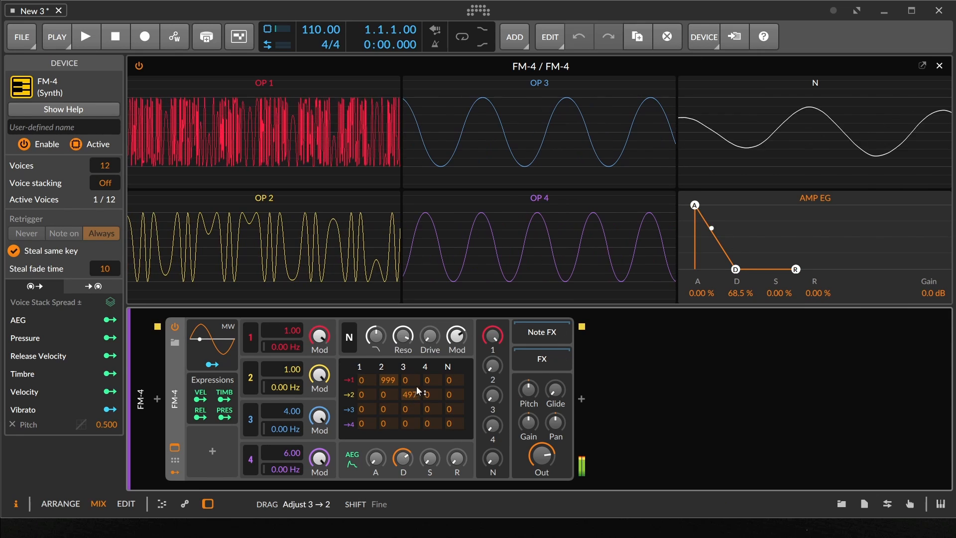
Raise operator 3's Mod level, set the 3→2 modulation amount to about 413 and operator 3's ratio to 2.00.
{"action": "left_click_drag", "start_coordinate": [454, 335], "coordinate": [459, 317]}
{"action": "left_click_drag", "start_coordinate": [319, 417], "coordinate": [319, 411]}
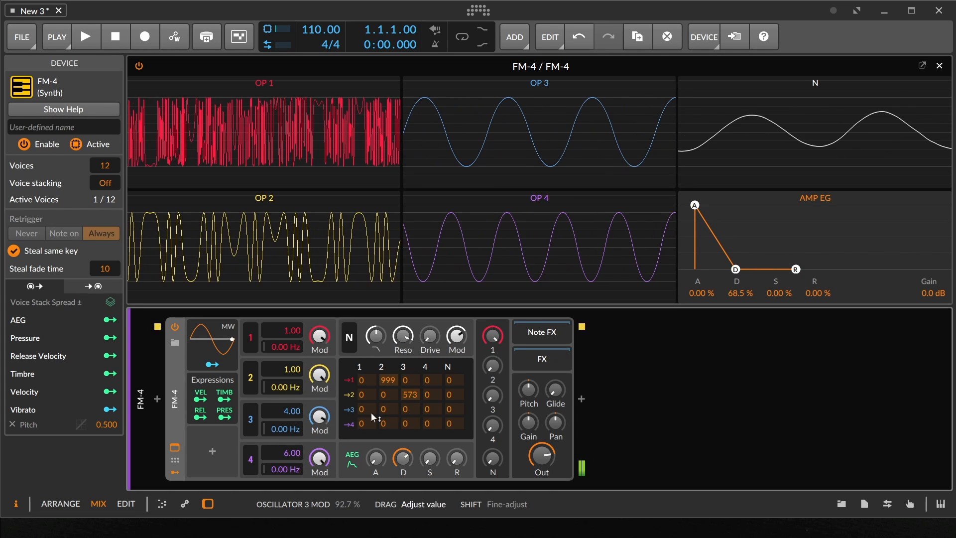
{"action": "left_click_drag", "start_coordinate": [409, 401], "coordinate": [390, 499]}
{"action": "left_click_drag", "start_coordinate": [293, 412], "coordinate": [293, 448]}
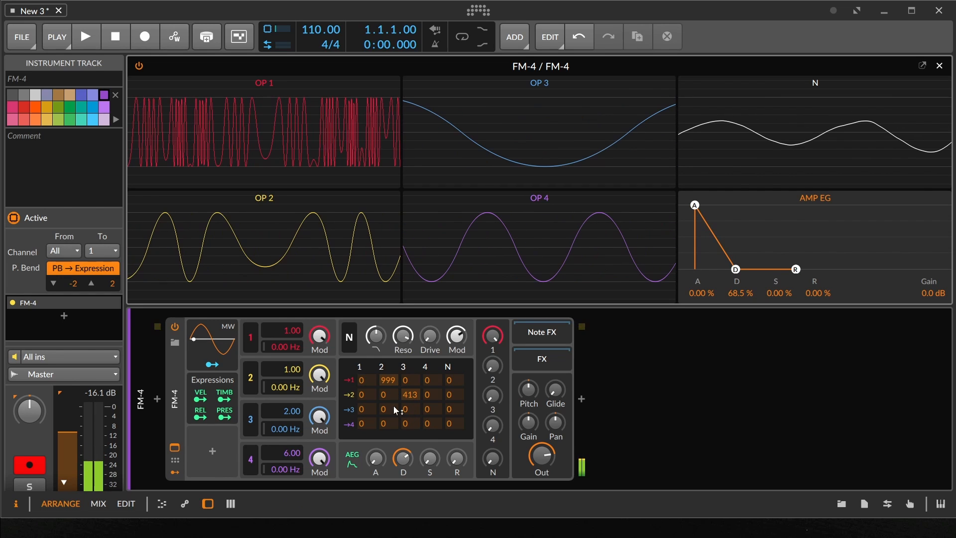
Fine-tune the operator 3→2 modulation amount to 405.
{"action": "mouse_move", "coordinate": [410, 396]}
{"action": "left_mouse_down"}
{"action": "mouse_move", "coordinate": [399, 411]}
{"action": "mouse_move", "coordinate": [417, 403]}
{"action": "left_mouse_up"}
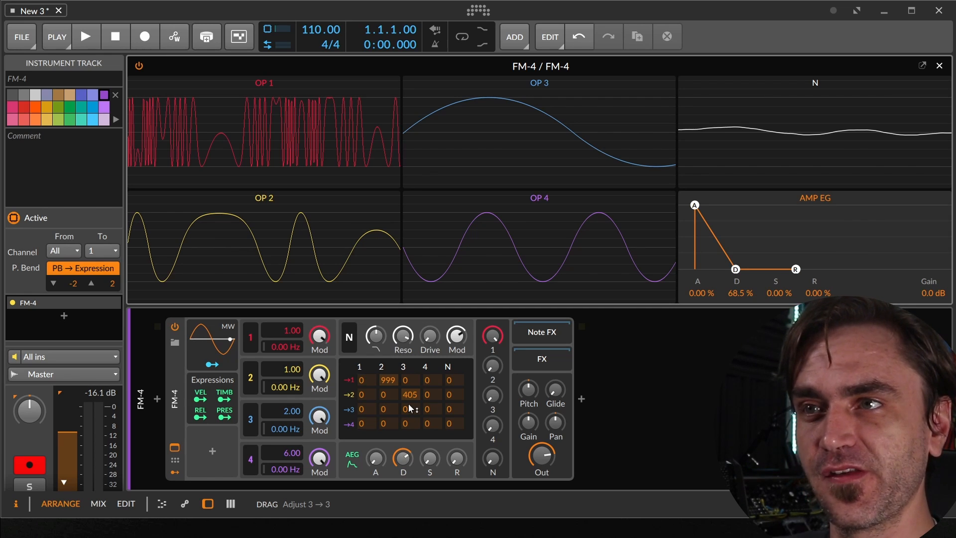
{"action": "left_click_drag", "start_coordinate": [415, 394], "coordinate": [402, 404]}
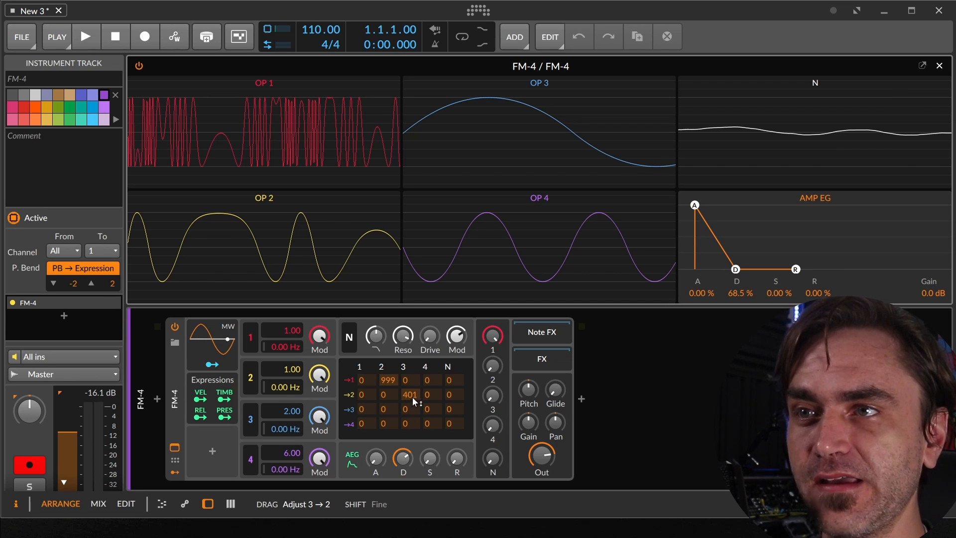
{"action": "left_click_drag", "start_coordinate": [412, 399], "coordinate": [411, 399]}
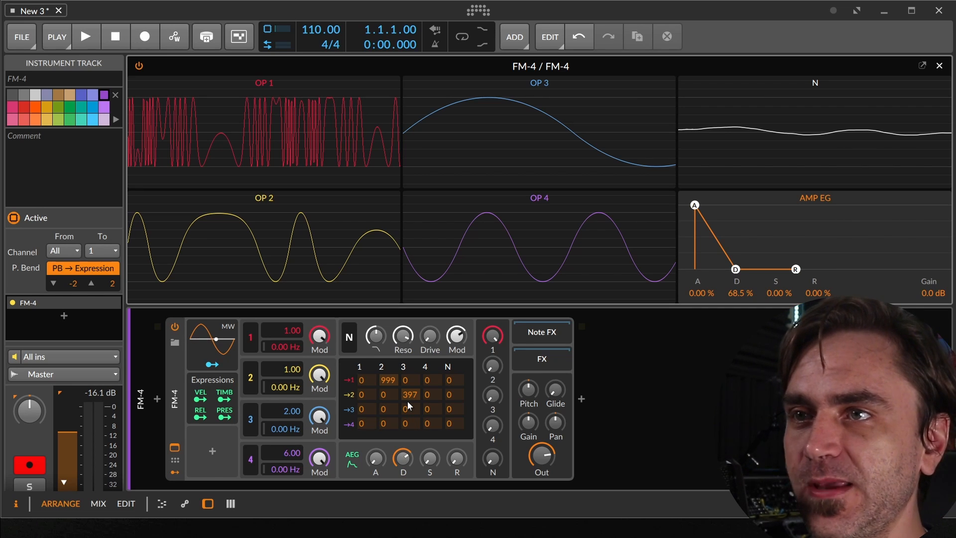
{"action": "mouse_move", "coordinate": [404, 395]}
{"action": "left_mouse_down"}
{"action": "mouse_move", "coordinate": [418, 383]}
{"action": "mouse_move", "coordinate": [401, 402]}
{"action": "mouse_move", "coordinate": [418, 393]}
{"action": "mouse_move", "coordinate": [409, 393]}
{"action": "left_mouse_up"}
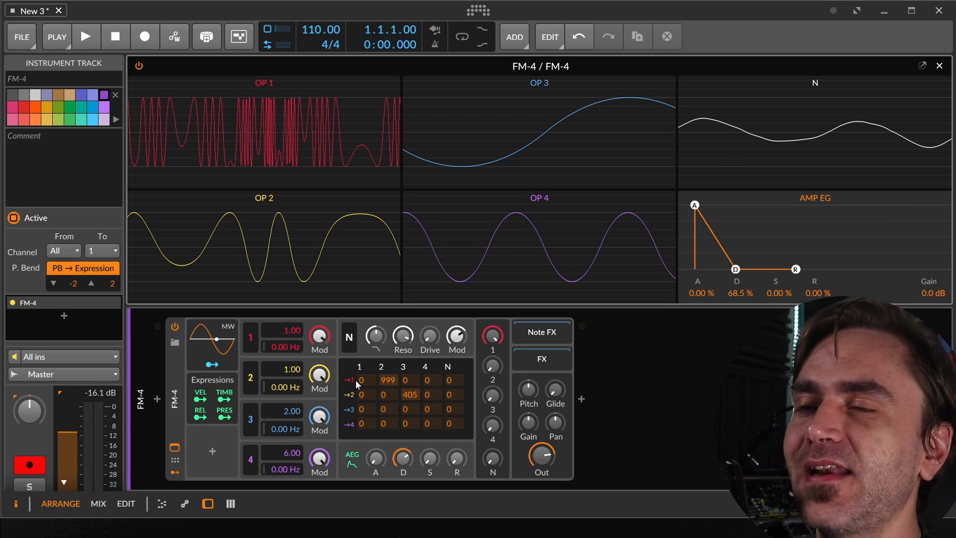
Set operator 1's self-modulation (1→1) to 999 and lower its Mod level to 0%.
{"action": "left_click_drag", "start_coordinate": [361, 390], "coordinate": [434, 196]}
{"action": "left_click_drag", "start_coordinate": [367, 387], "coordinate": [429, 187]}
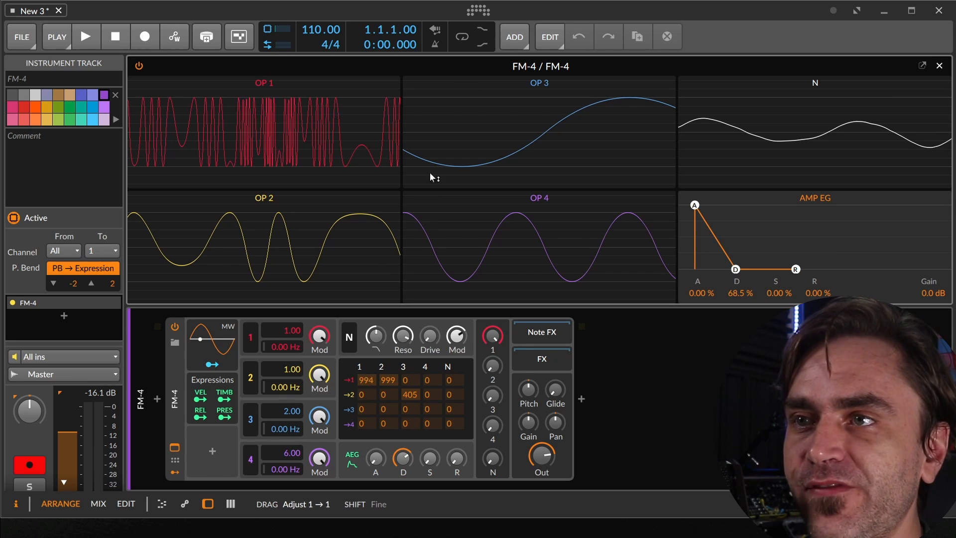
{"action": "left_click_drag", "start_coordinate": [319, 336], "coordinate": [319, 339]}
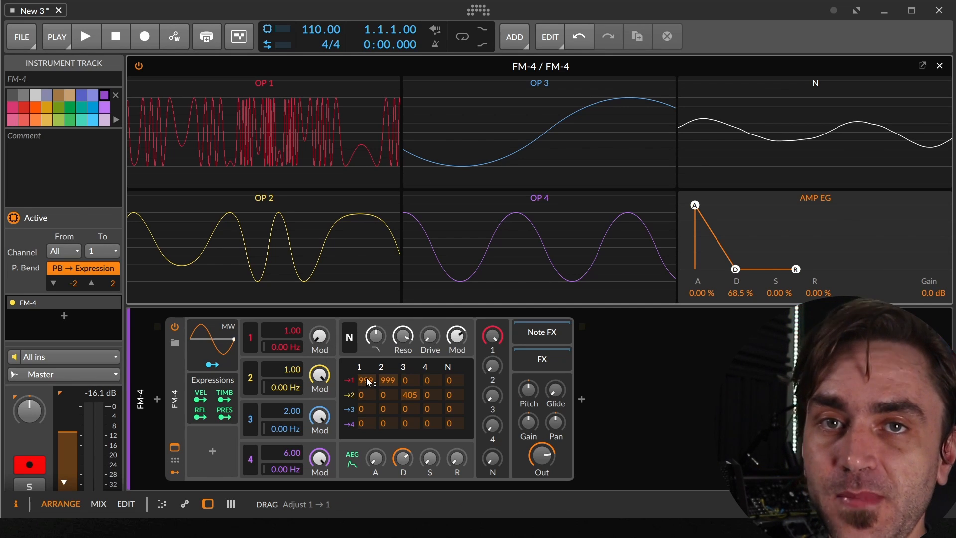
{"action": "left_click_drag", "start_coordinate": [364, 382], "coordinate": [365, 418]}
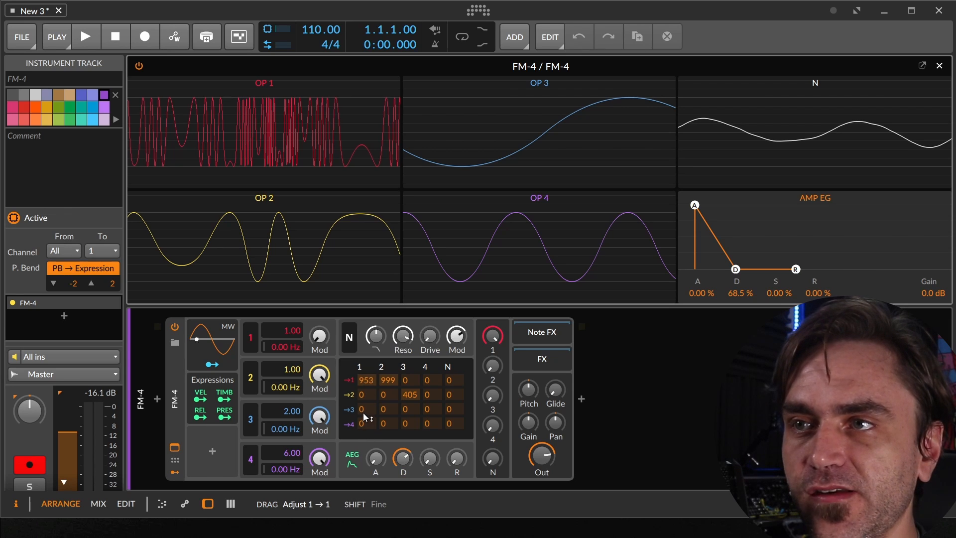
{"action": "left_click_drag", "start_coordinate": [372, 364], "coordinate": [371, 364]}
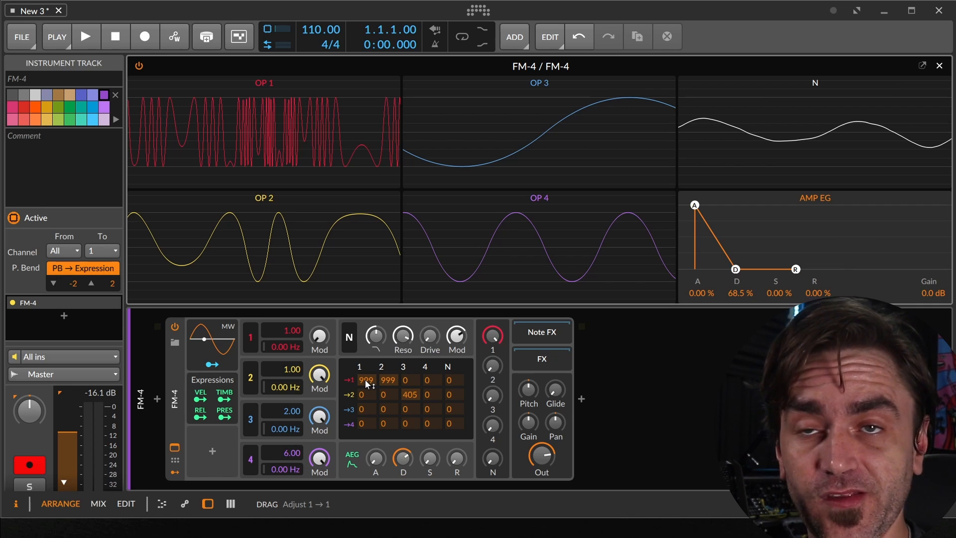
Try operator 1's Mod level at 100% and bring it back to 0%.
{"action": "left_click_drag", "start_coordinate": [319, 337], "coordinate": [323, 342]}
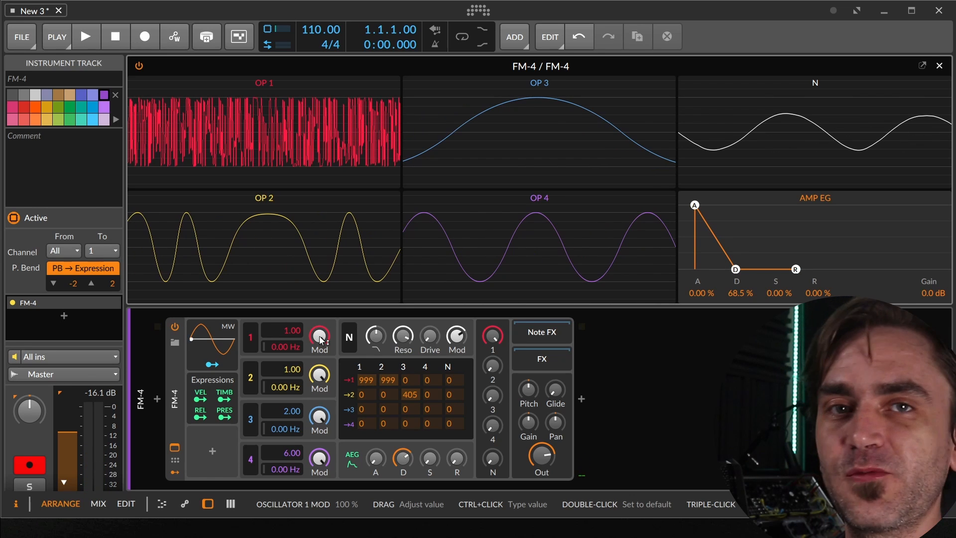
{"action": "left_click_drag", "start_coordinate": [320, 337], "coordinate": [334, 324]}
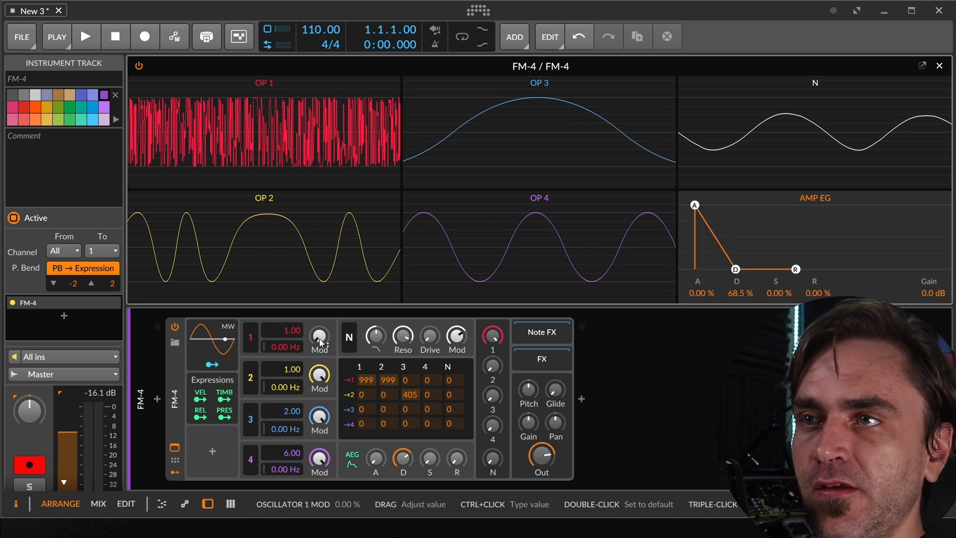
{"action": "left_click", "coordinate": [321, 338]}
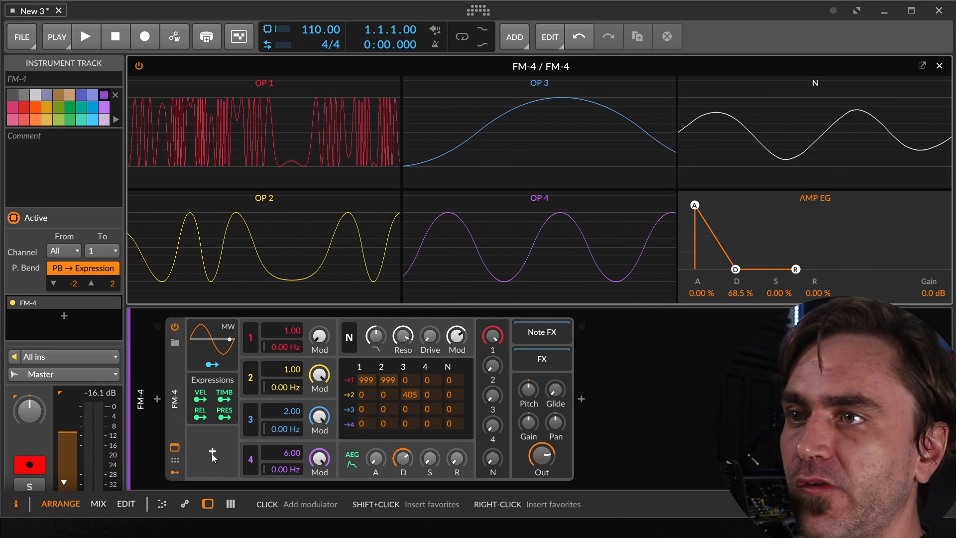
Add an ADSR modulator to the FM-4's empty modulator slot below Expressions.
{"action": "left_click", "coordinate": [213, 453]}
{"action": "type", "text": "ads"}
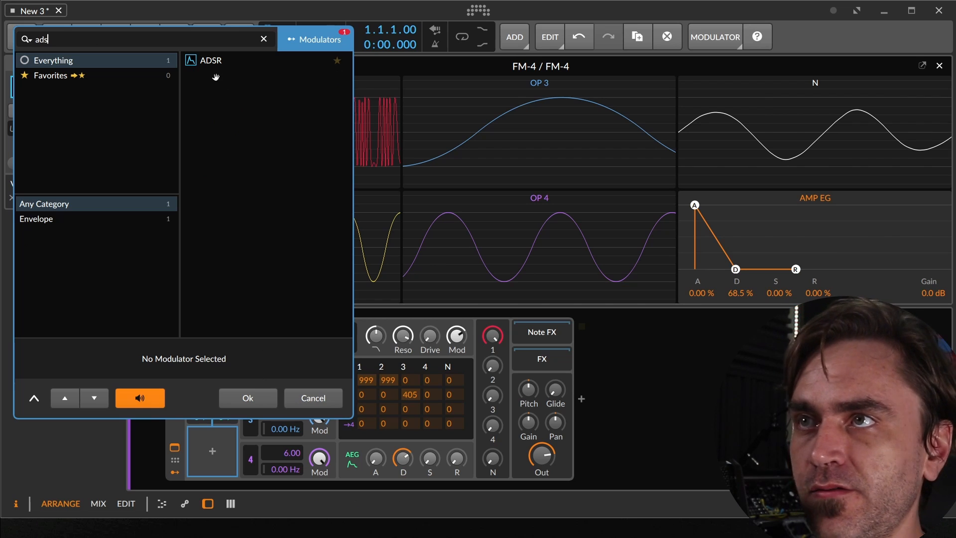
{"action": "left_click", "coordinate": [218, 79]}
{"action": "left_click", "coordinate": [255, 400]}
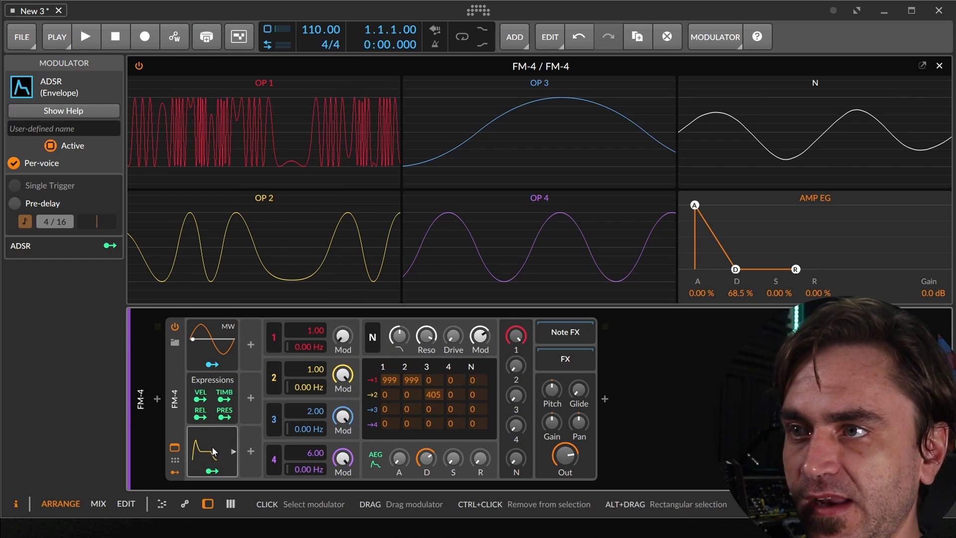
Expand the ADSR and set attack and sustain to minimum, decay to about 11.3%, and shorten the release.
{"action": "left_click", "coordinate": [233, 452]}
{"action": "left_click_drag", "start_coordinate": [260, 453], "coordinate": [260, 493]}
{"action": "left_click_drag", "start_coordinate": [319, 453], "coordinate": [320, 493]}
{"action": "left_click_drag", "start_coordinate": [350, 449], "coordinate": [350, 459]}
{"action": "left_click_drag", "start_coordinate": [290, 453], "coordinate": [290, 486]}
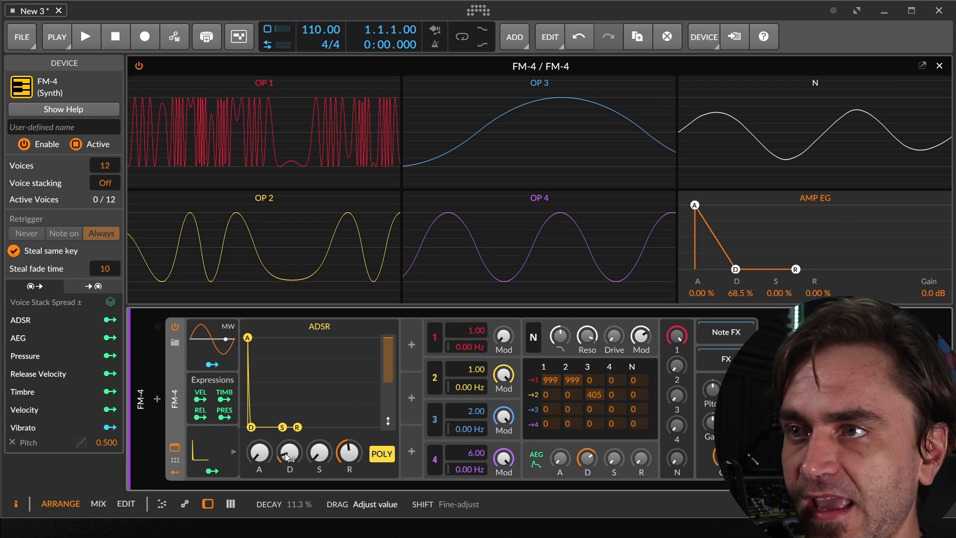
Map the ADSR modulator to operator 1's Mod level with a modulation amount of 1.000.
{"action": "left_click", "coordinate": [212, 471]}
{"action": "left_click_drag", "start_coordinate": [504, 336], "coordinate": [504, 316]}
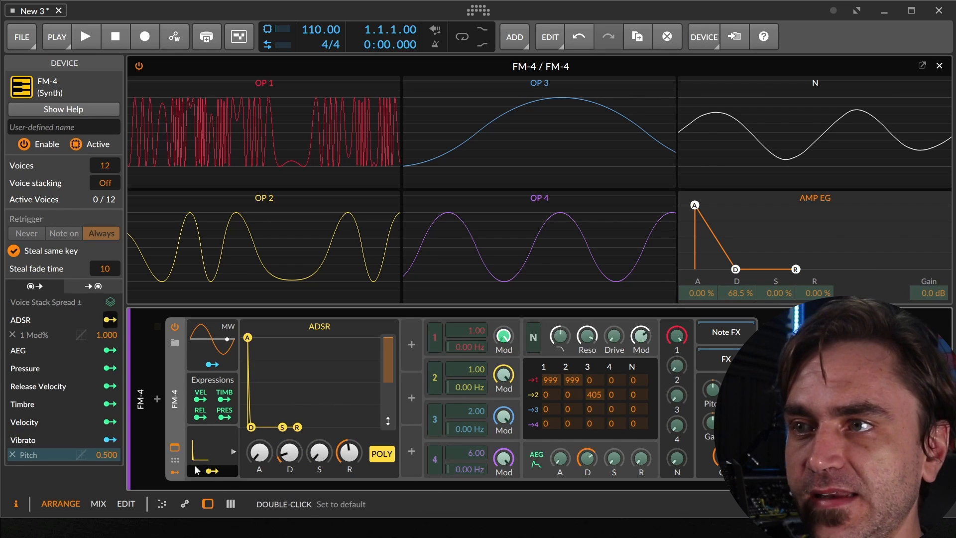
{"action": "left_click", "coordinate": [212, 470]}
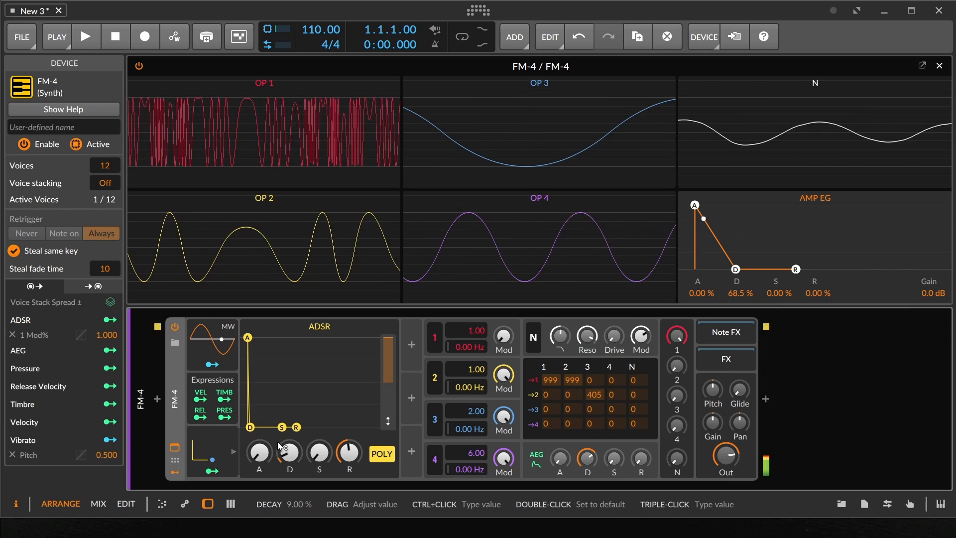
Shorten the ADSR's decay slightly and collapse its envelope display.
{"action": "mouse_move", "coordinate": [280, 446]}
{"action": "left_mouse_down"}
{"action": "mouse_move", "coordinate": [280, 413]}
{"action": "mouse_move", "coordinate": [282, 442]}
{"action": "left_mouse_up"}
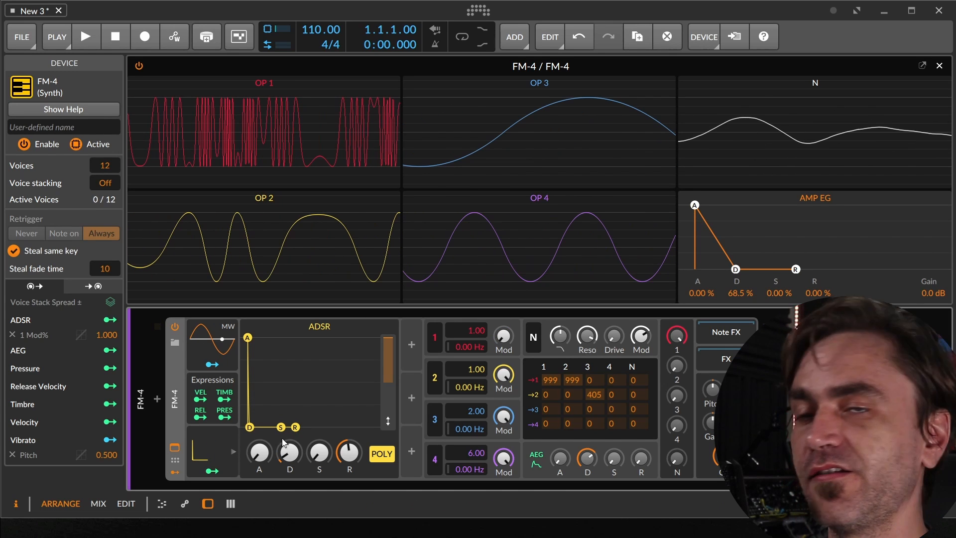
{"action": "left_click", "coordinate": [223, 440]}
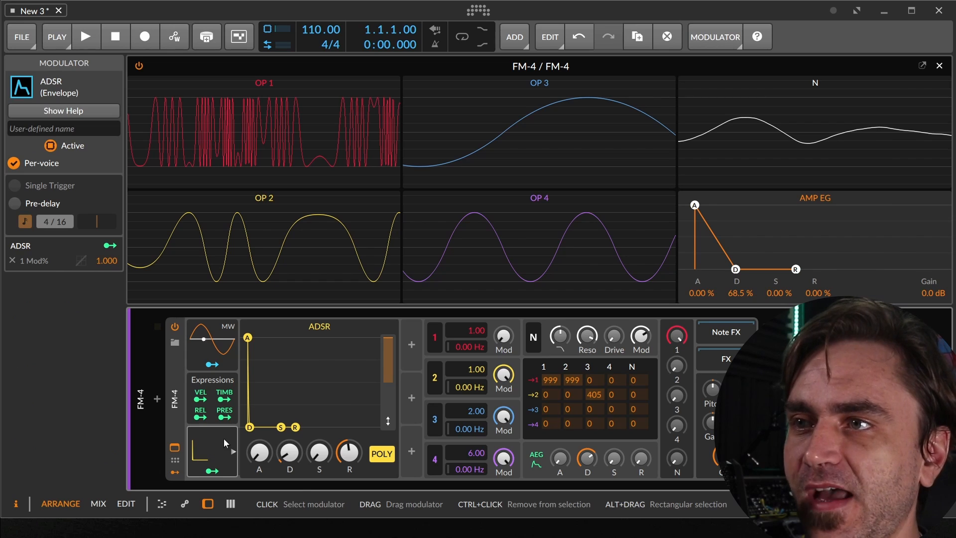
{"action": "left_click", "coordinate": [207, 447]}
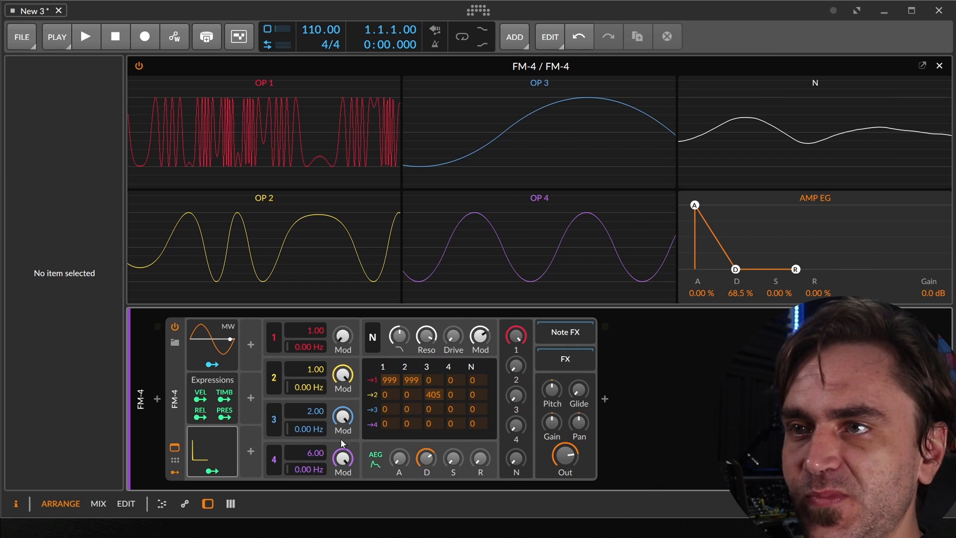
Add a second ADSR modulator in the empty slot beside the MW modulator.
{"action": "left_click", "coordinate": [250, 344]}
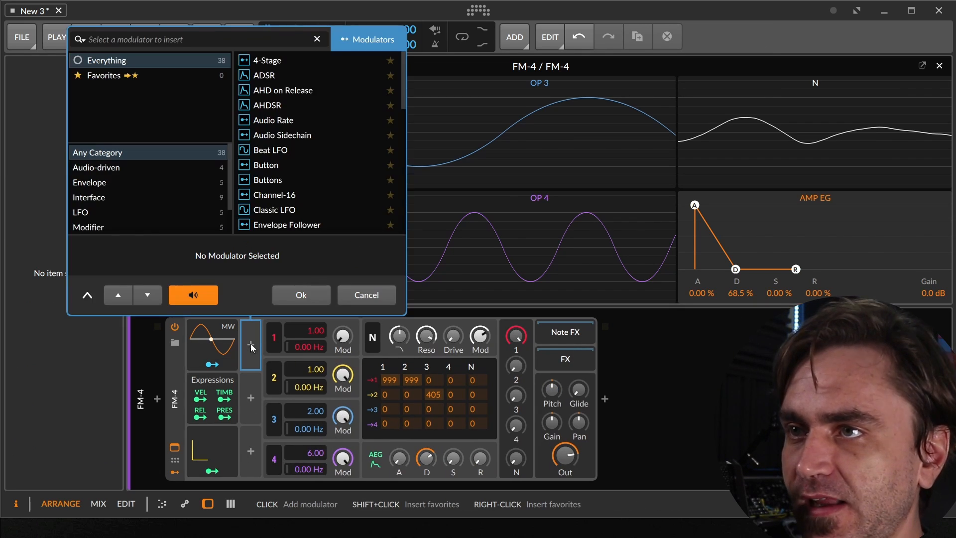
{"action": "type", "text": "adsr"}
{"action": "double_click", "coordinate": [282, 60]}
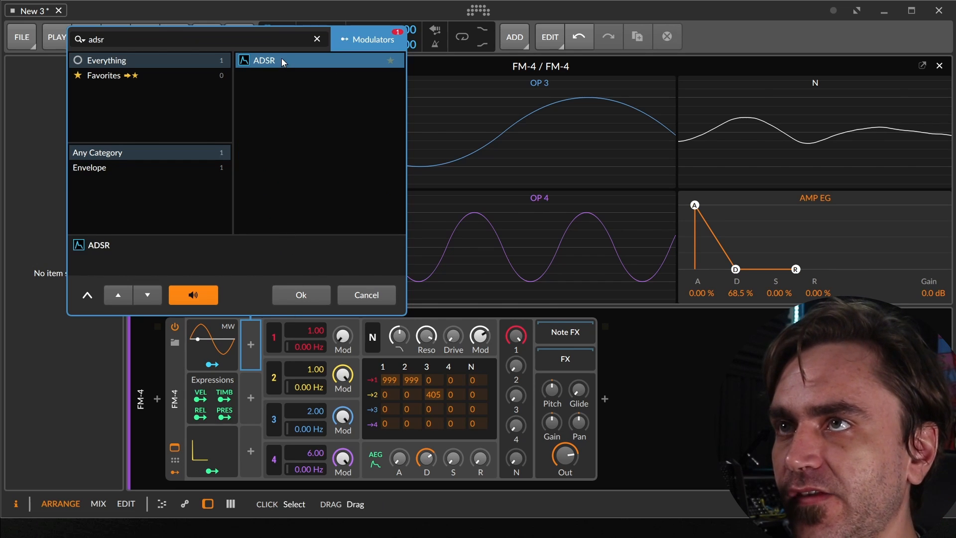
Lower operator 3's Mod level to 0% and map the second ADSR to it with an amount of 1.000.
{"action": "mouse_move", "coordinate": [375, 424]}
{"action": "left_mouse_down"}
{"action": "mouse_move", "coordinate": [375, 438]}
{"action": "mouse_move", "coordinate": [374, 408]}
{"action": "left_mouse_up"}
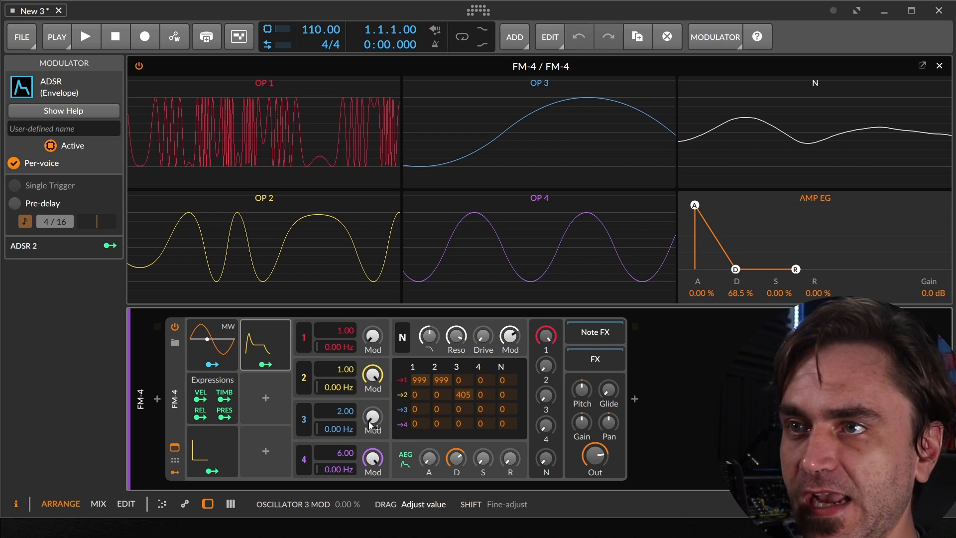
{"action": "left_click", "coordinate": [265, 364]}
{"action": "left_click_drag", "start_coordinate": [373, 417], "coordinate": [373, 358]}
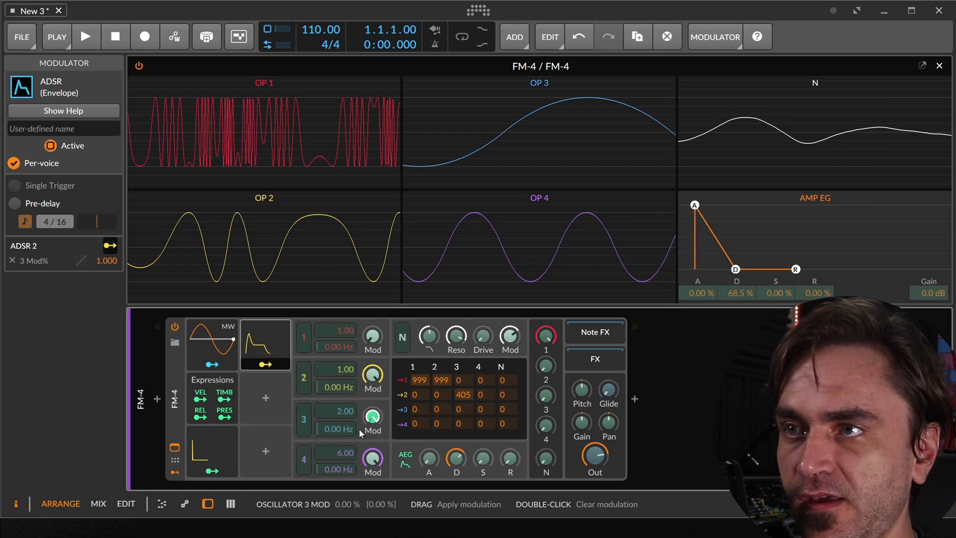
{"action": "left_click", "coordinate": [265, 364]}
Open ADSR 2's settings and shape the envelope with 15.2% attack, 60.2% release and 12.8% sustain.
{"action": "left_click", "coordinate": [258, 344]}
{"action": "left_click_drag", "start_coordinate": [312, 452], "coordinate": [313, 466]}
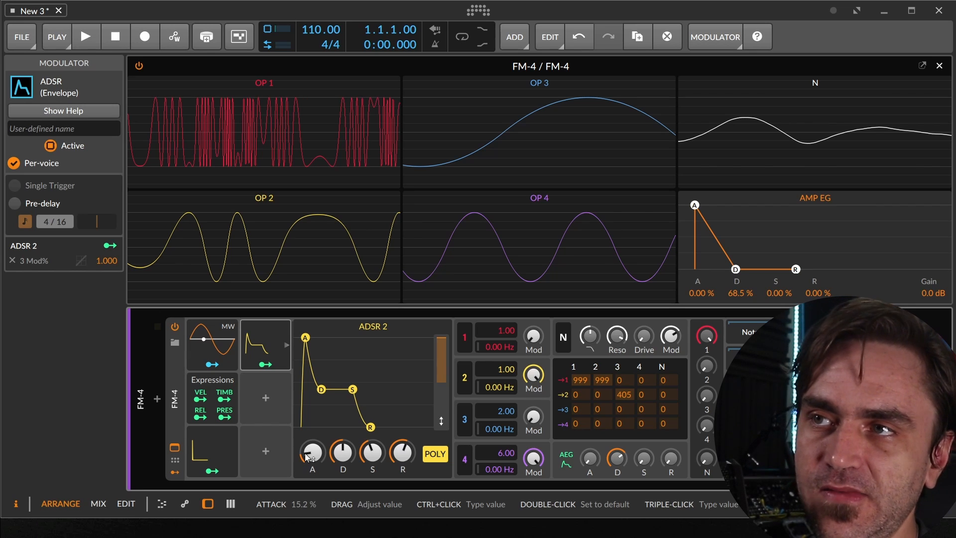
{"action": "left_click_drag", "start_coordinate": [372, 452], "coordinate": [337, 450]}
{"action": "left_click", "coordinate": [358, 460]}
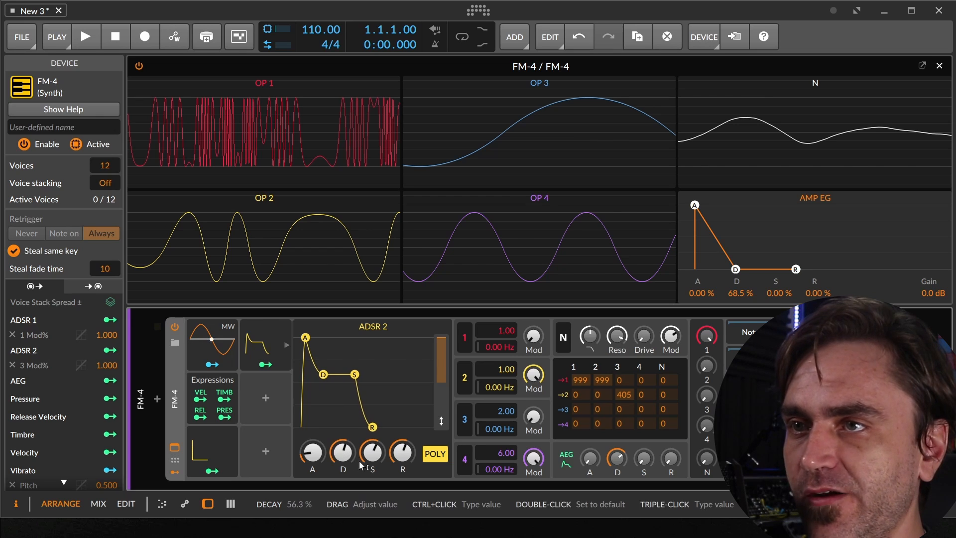
{"action": "left_click", "coordinate": [390, 461]}
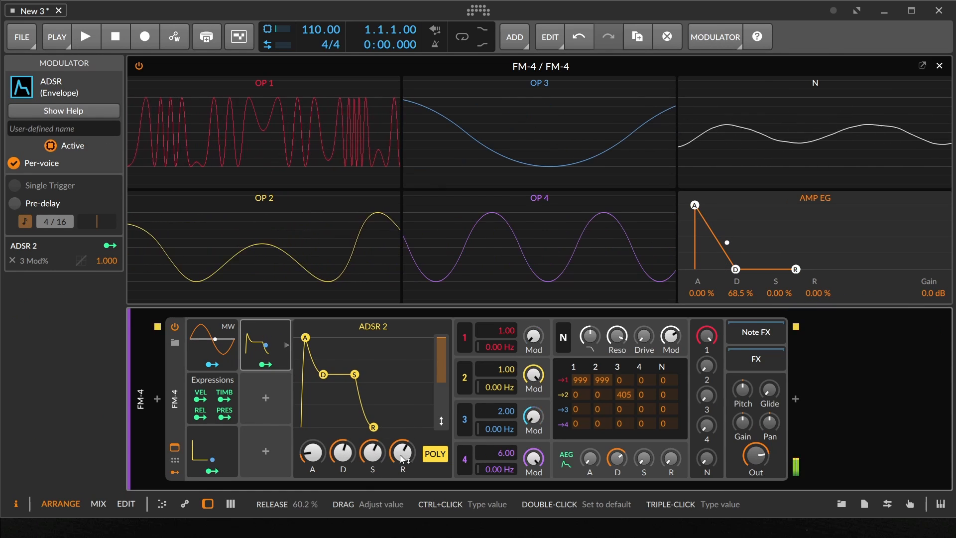
{"action": "mouse_move", "coordinate": [376, 454]}
{"action": "left_mouse_down"}
{"action": "mouse_move", "coordinate": [384, 469]}
{"action": "mouse_move", "coordinate": [384, 425]}
{"action": "mouse_move", "coordinate": [383, 463]}
{"action": "left_mouse_up"}
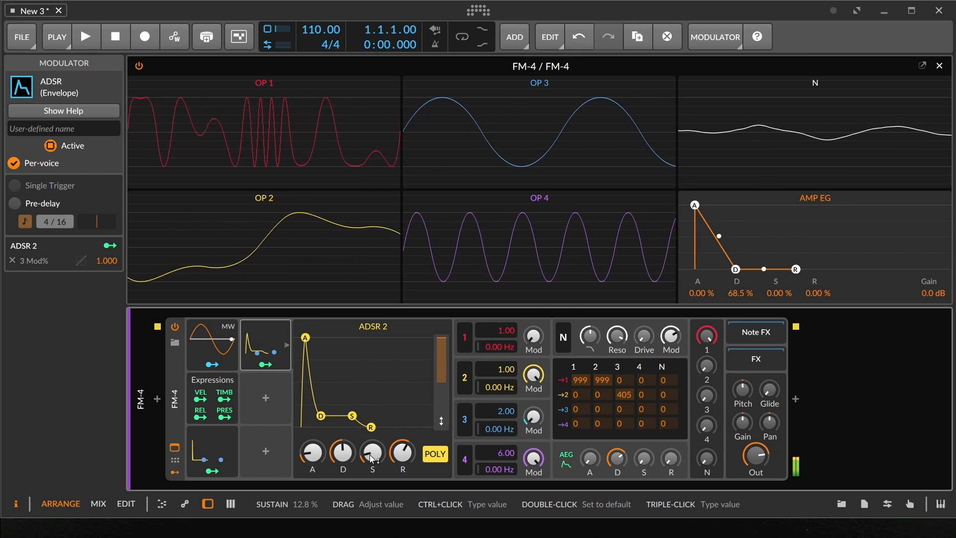
Shorten ADSR 2's attack and decay and lower its sustain to 0%.
{"action": "left_click_drag", "start_coordinate": [342, 453], "coordinate": [372, 459]}
{"action": "left_click_drag", "start_coordinate": [342, 453], "coordinate": [313, 457]}
{"action": "left_click_drag", "start_coordinate": [373, 453], "coordinate": [373, 442]}
{"action": "left_click_drag", "start_coordinate": [373, 442], "coordinate": [372, 459]}
Map the velocity expression to ADSR 2's sustain with a positive amount and lengthen its decay slightly.
{"action": "left_click", "coordinate": [201, 400]}
{"action": "left_click_drag", "start_coordinate": [372, 452], "coordinate": [373, 424]}
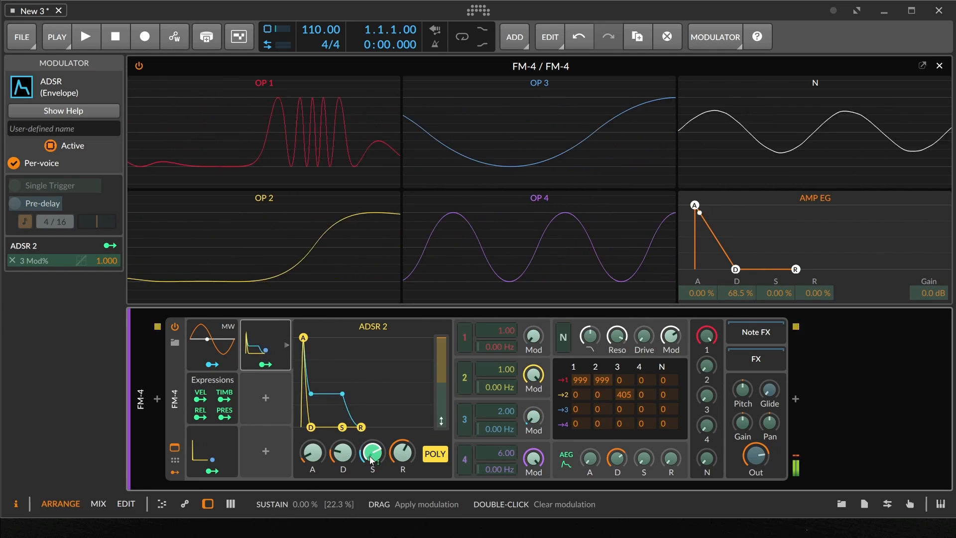
{"action": "left_click_drag", "start_coordinate": [343, 453], "coordinate": [343, 465]}
{"action": "left_click", "coordinate": [201, 400]}
{"action": "left_click_drag", "start_coordinate": [342, 453], "coordinate": [343, 438]}
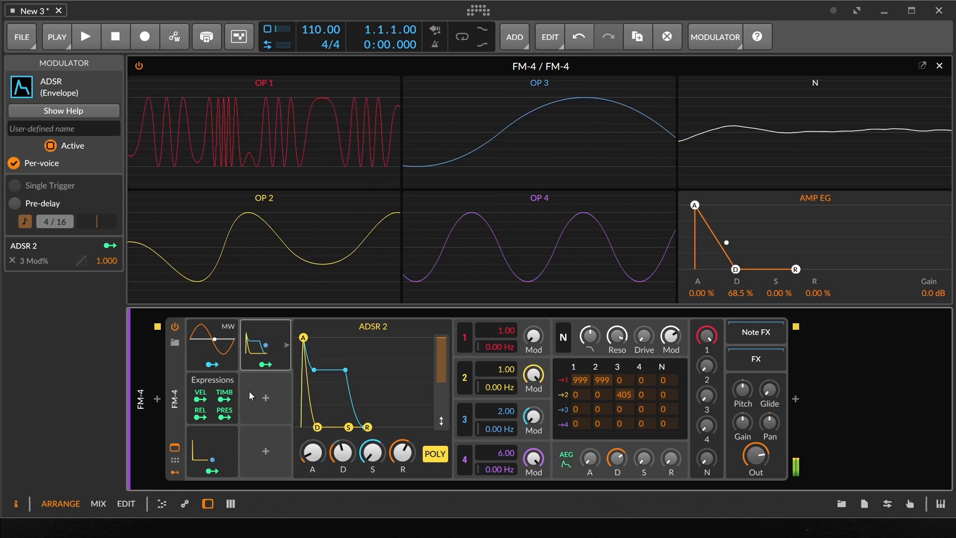
Collapse ADSR 2's envelope display and raise operator 3's Mod level to roughly three quarters.
{"action": "left_click", "coordinate": [172, 473]}
{"action": "left_click", "coordinate": [173, 474]}
{"action": "mouse_move", "coordinate": [376, 421]}
{"action": "left_mouse_down"}
{"action": "mouse_move", "coordinate": [376, 393]}
{"action": "mouse_move", "coordinate": [371, 426]}
{"action": "left_mouse_up"}
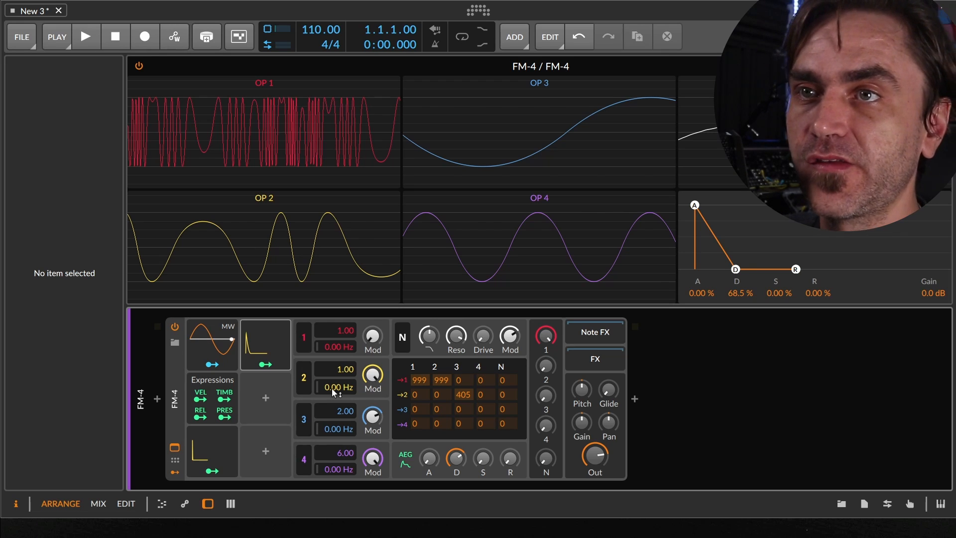
{"action": "left_click", "coordinate": [601, 358]}
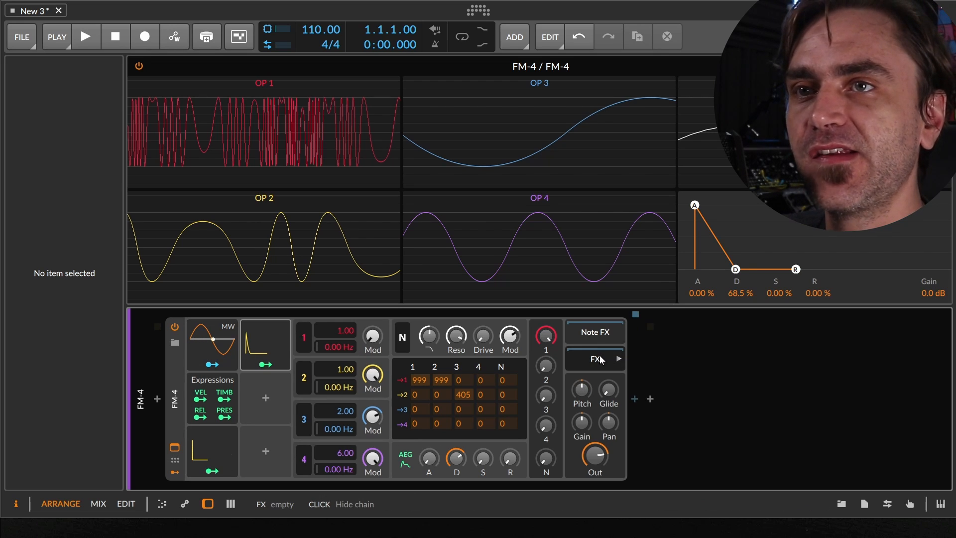
{"action": "left_click", "coordinate": [592, 363]}
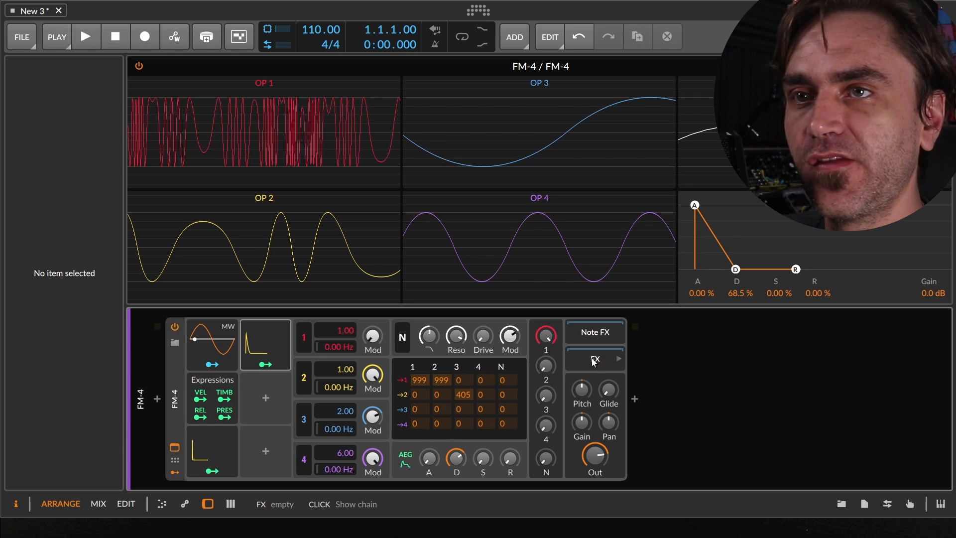
{"action": "left_click", "coordinate": [595, 362]}
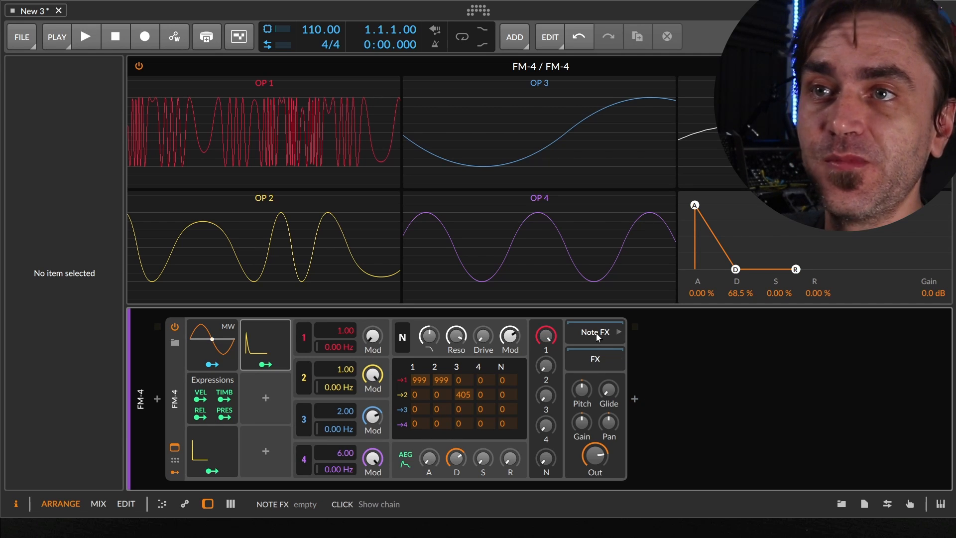
Insert Note Repeats into FM-4's Note FX chain in Euclid mode with 71.3% density, 17.8% low velocity and 84.7% chance.
{"action": "left_click", "coordinate": [597, 332]}
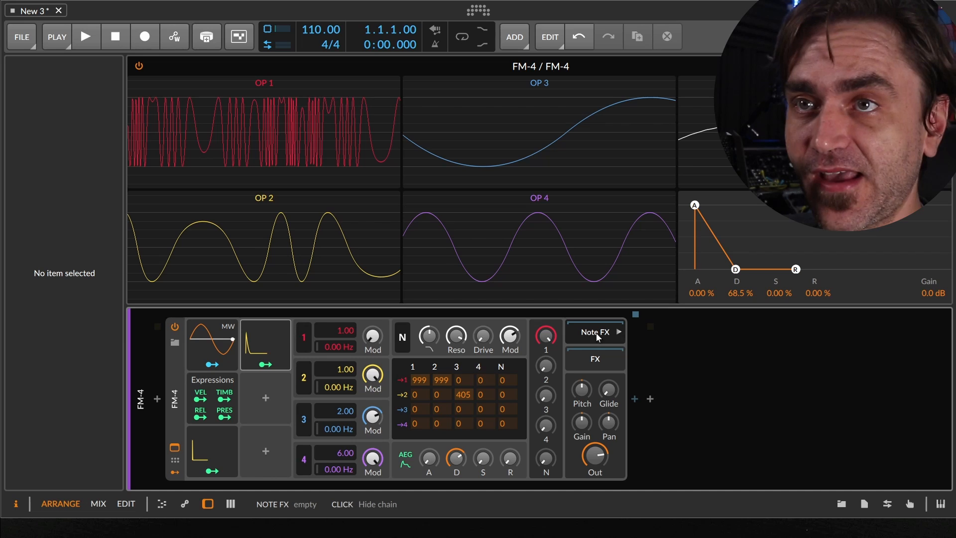
{"action": "left_click", "coordinate": [634, 400]}
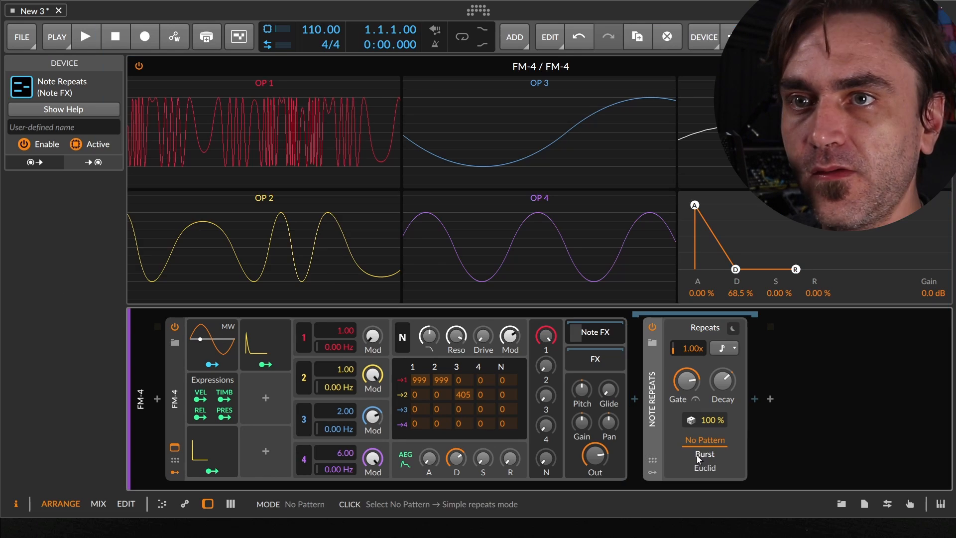
{"action": "left_click", "coordinate": [701, 468]}
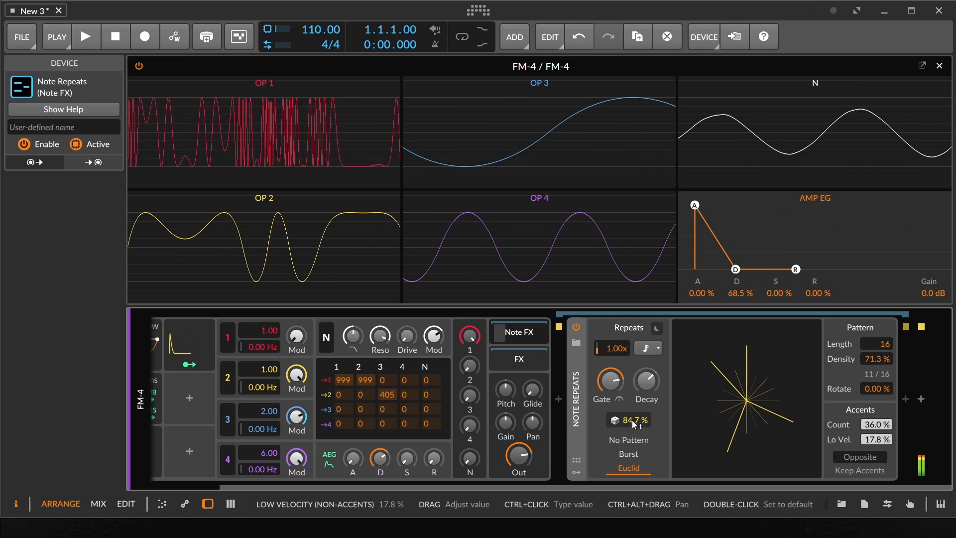
Insert a Filter device into FM-4's FX chain.
{"action": "left_click", "coordinate": [576, 399]}
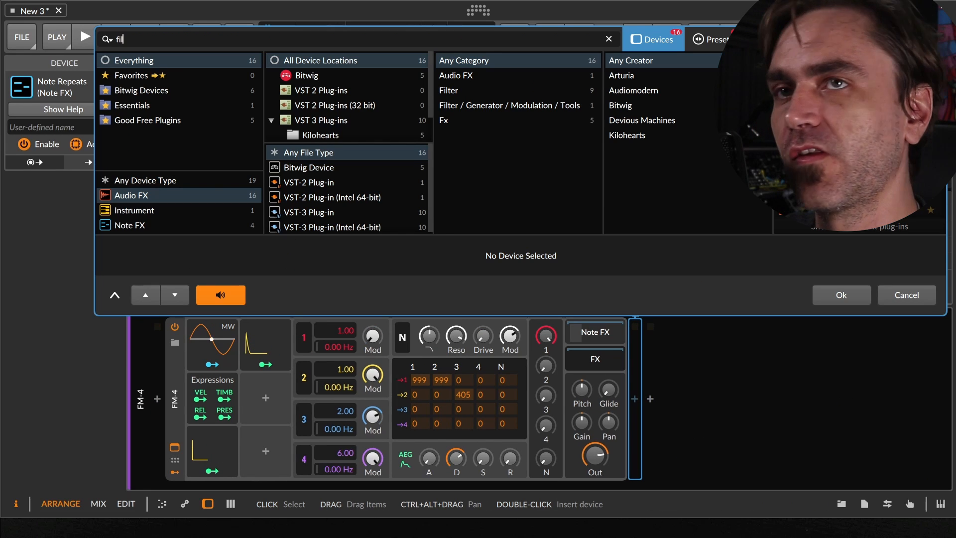
{"action": "left_click", "coordinate": [817, 60]}
{"action": "left_click", "coordinate": [827, 299]}
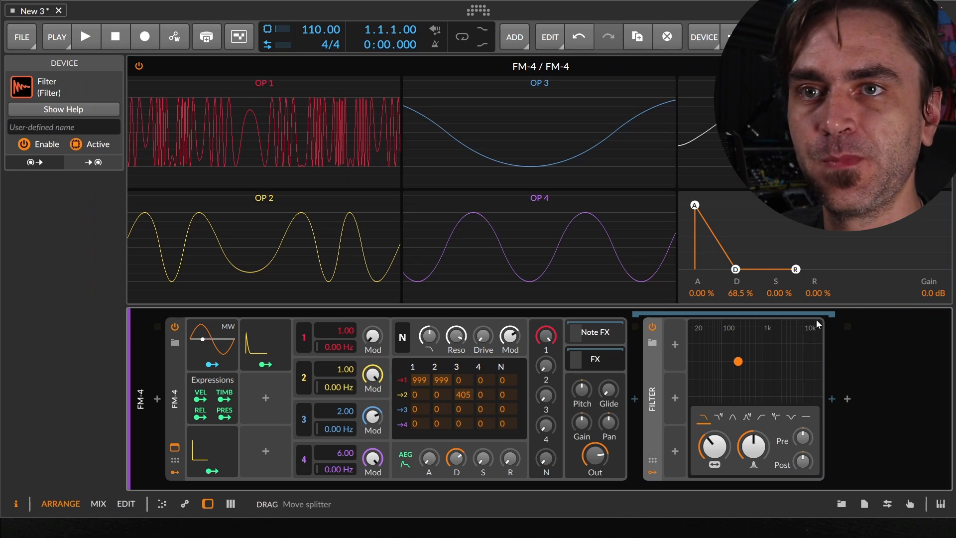
Insert a Delay+ device after the Filter in the FX chain.
{"action": "left_click", "coordinate": [832, 400]}
{"action": "type", "text": "de"}
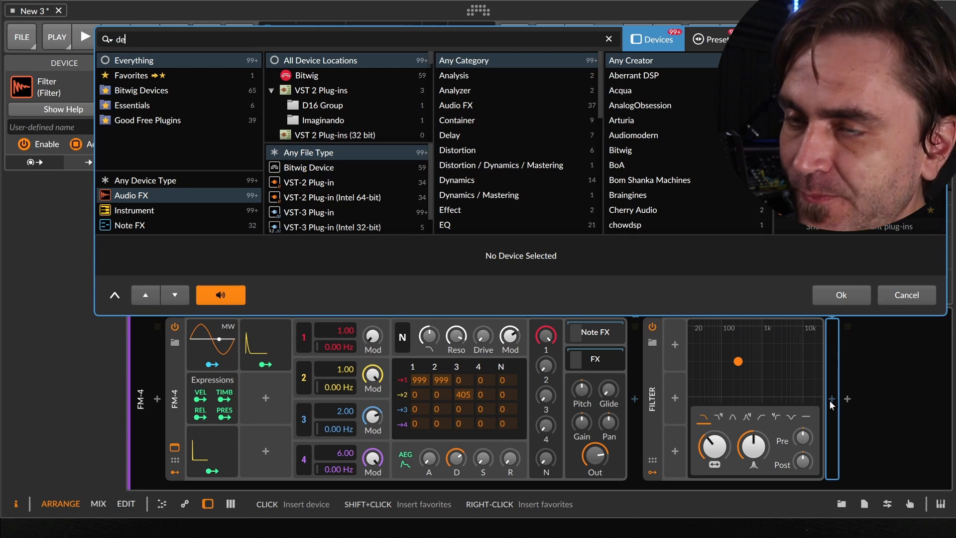
{"action": "type", "text": "l"}
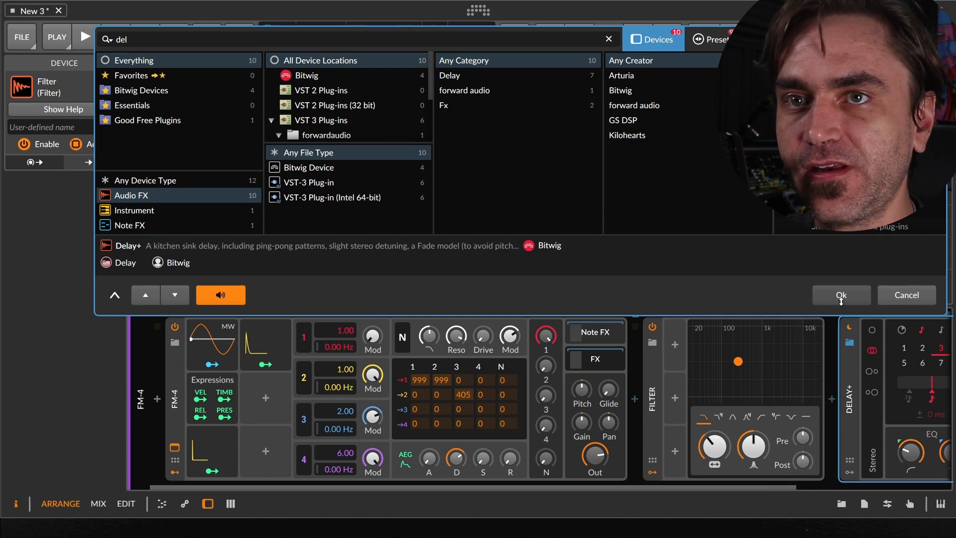
{"action": "left_click", "coordinate": [841, 296]}
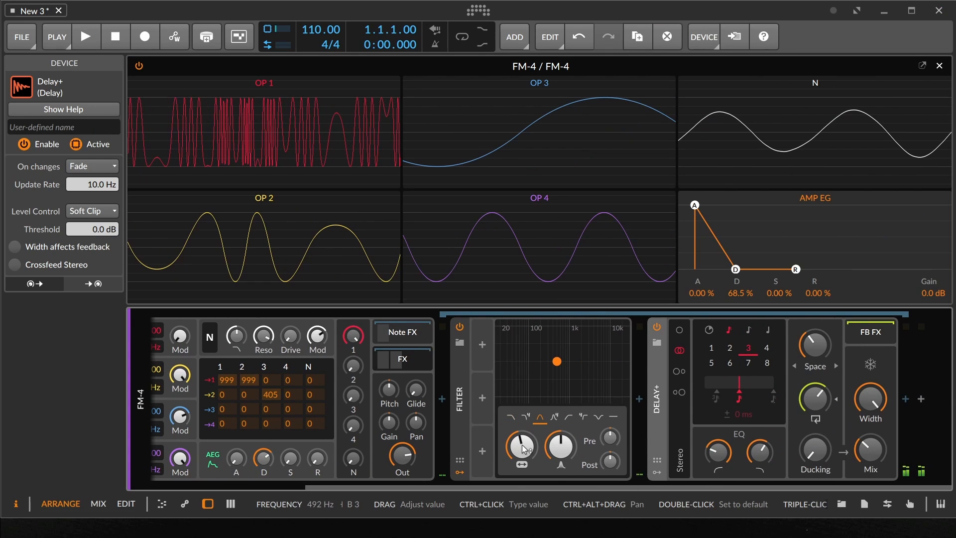
Set the band-pass Filter's frequency to 1.94 kHz and the project tempo to 144 BPM.
{"action": "left_click_drag", "start_coordinate": [524, 450], "coordinate": [521, 476]}
{"action": "mouse_move", "coordinate": [321, 30]}
{"action": "left_mouse_down"}
{"action": "mouse_move", "coordinate": [321, 10]}
{"action": "mouse_move", "coordinate": [316, 35]}
{"action": "left_mouse_up"}
{"action": "mouse_move", "coordinate": [521, 453]}
{"action": "left_mouse_down"}
{"action": "mouse_move", "coordinate": [521, 427]}
{"action": "mouse_move", "coordinate": [521, 440]}
{"action": "left_mouse_up"}
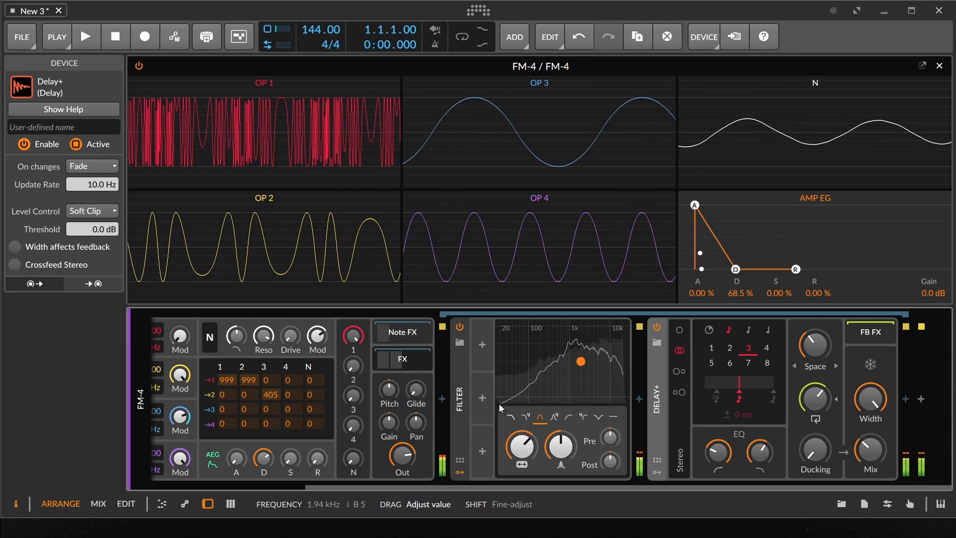
Add a Random modulator to the Filter and map it to the filter frequency with an amount of 59.67.
{"action": "left_click", "coordinate": [482, 347]}
{"action": "type", "text": "ra"}
{"action": "double_click", "coordinate": [490, 88]}
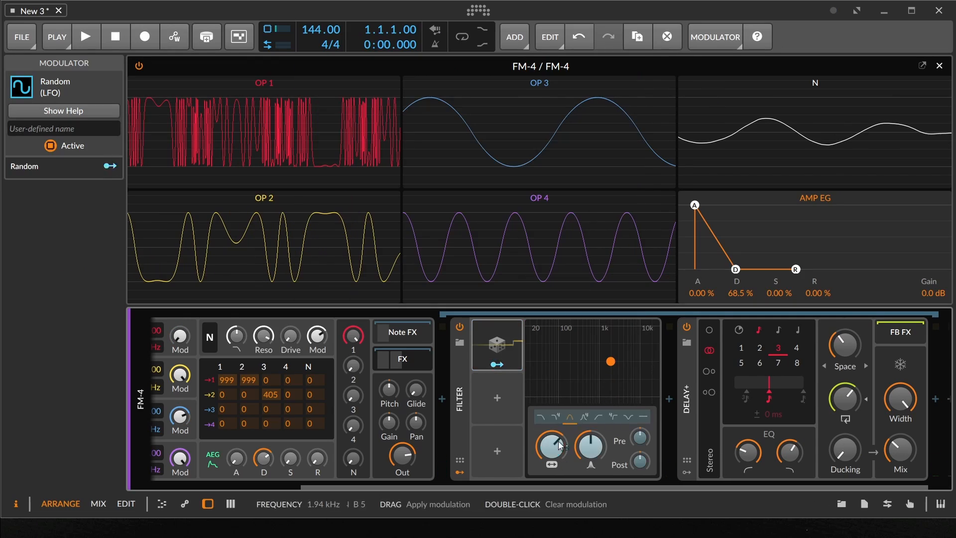
{"action": "left_click_drag", "start_coordinate": [557, 444], "coordinate": [558, 419]}
{"action": "left_click", "coordinate": [497, 364]}
{"action": "left_click_drag", "start_coordinate": [552, 446], "coordinate": [551, 466]}
Expand the Random modulator, give it a note-based timebase and raise the Filter's resonance to 56.3%.
{"action": "left_click", "coordinate": [518, 345]}
{"action": "left_click", "coordinate": [794, 399]}
{"action": "left_click", "coordinate": [609, 349]}
{"action": "left_click_drag", "start_coordinate": [691, 454], "coordinate": [692, 447]}
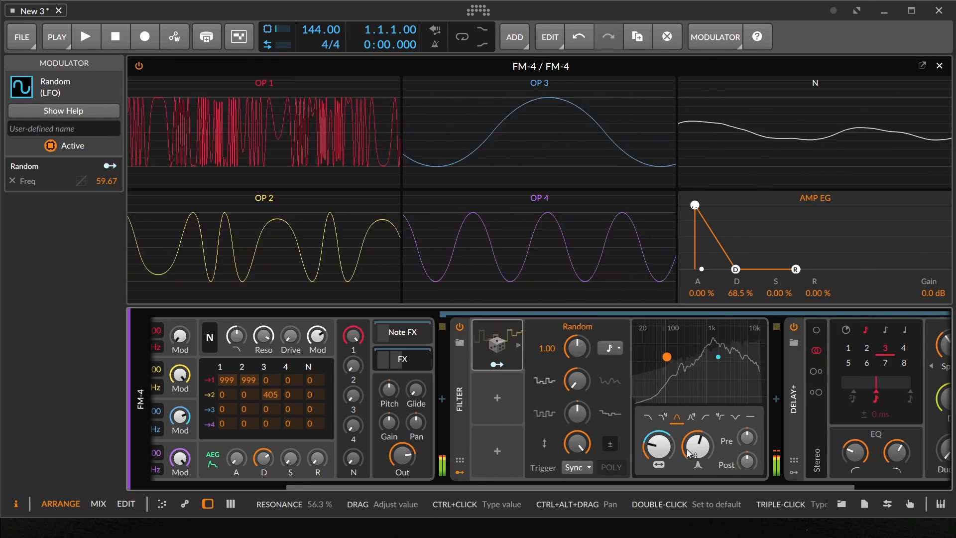
Collapse the Filter, close the expanded FM-4 view and create a note clip in Scene 1 of the FM-4 track.
{"action": "double_click", "coordinate": [459, 398]}
{"action": "key", "text": "Escape"}
{"action": "double_click", "coordinate": [321, 137]}
{"action": "double_click", "coordinate": [321, 136]}
Draw a C0 note at the clip's start, extend it to the full bar and transpose it up an octave.
{"action": "scroll", "coordinate": [239, 419], "scroll_direction": "down", "scroll_amount": 4}
{"action": "left_click", "coordinate": [259, 422]}
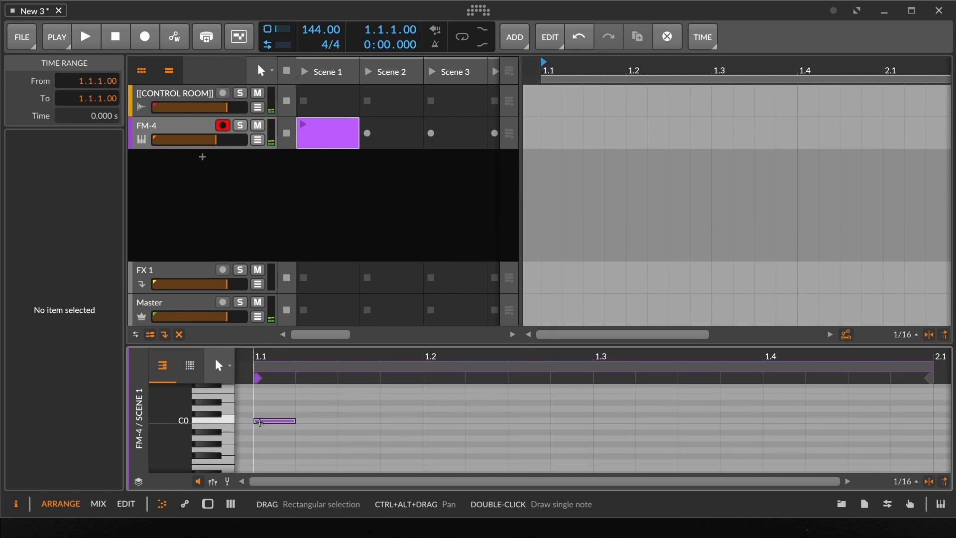
{"action": "double_click", "coordinate": [260, 423]}
{"action": "left_click_drag", "start_coordinate": [294, 423], "coordinate": [930, 423]}
{"action": "scroll", "coordinate": [887, 426], "scroll_direction": "down", "scroll_amount": 5}
{"action": "key", "text": "shift+Up"}
Start playback, return to the device chain and set operator 2's Mod level to 84.0%.
{"action": "key", "text": "space"}
{"action": "left_click", "coordinate": [208, 503]}
{"action": "left_click", "coordinate": [653, 472]}
{"action": "left_click_drag", "start_coordinate": [846, 345], "coordinate": [846, 327]}
{"action": "left_click_drag", "start_coordinate": [373, 335], "coordinate": [373, 307]}
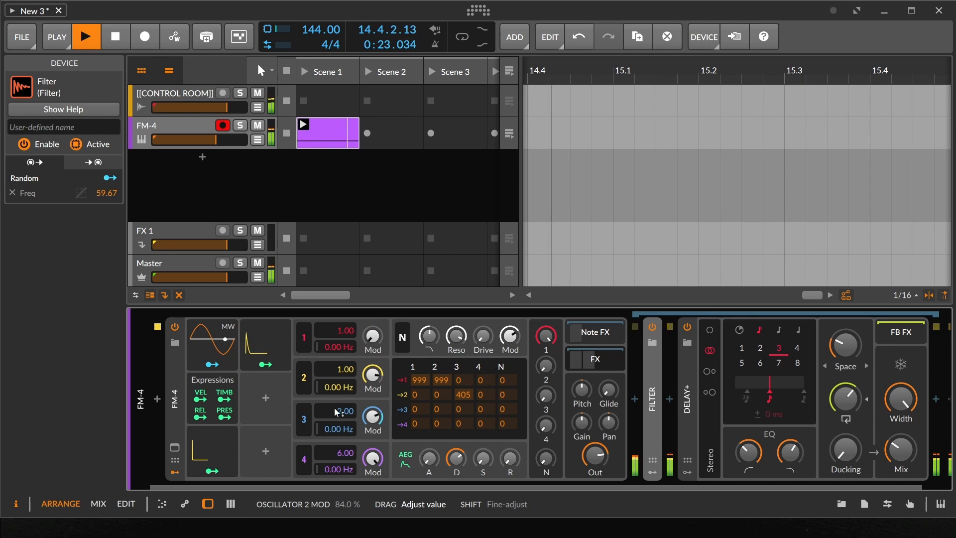
Add a Macro modulator in FM-4's lowest empty modulator slot and stop playback.
{"action": "left_click", "coordinate": [258, 454]}
{"action": "type", "text": "ma"}
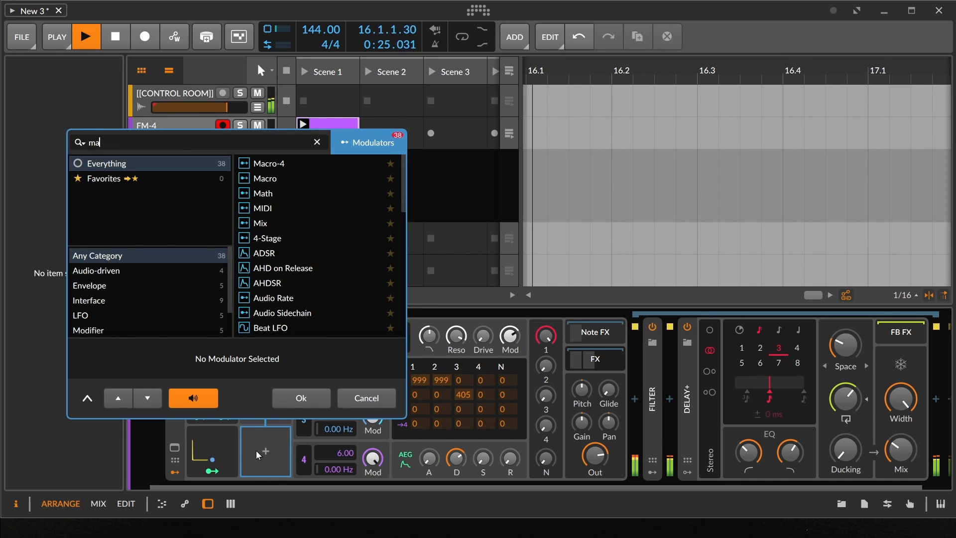
{"action": "left_click", "coordinate": [266, 178]}
{"action": "left_click", "coordinate": [301, 398]}
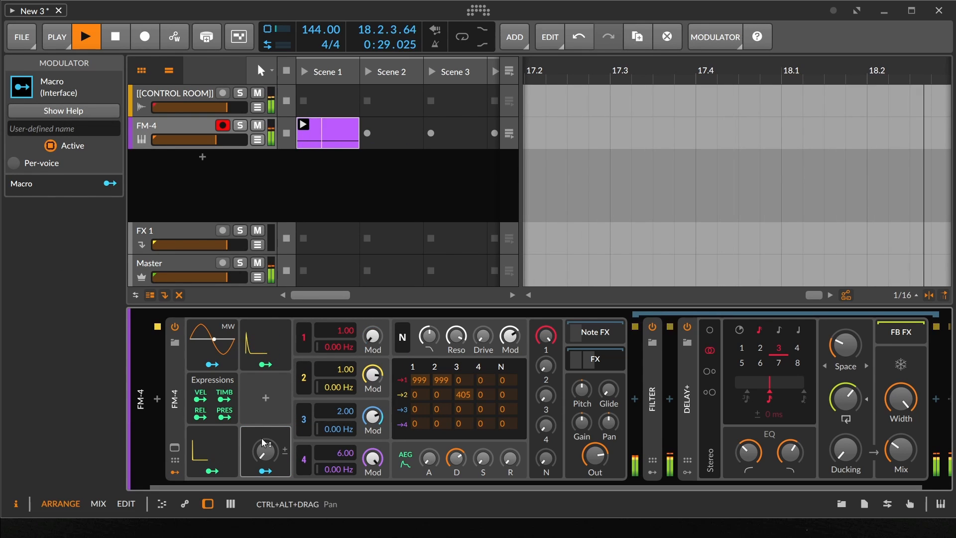
{"action": "key", "text": "space"}
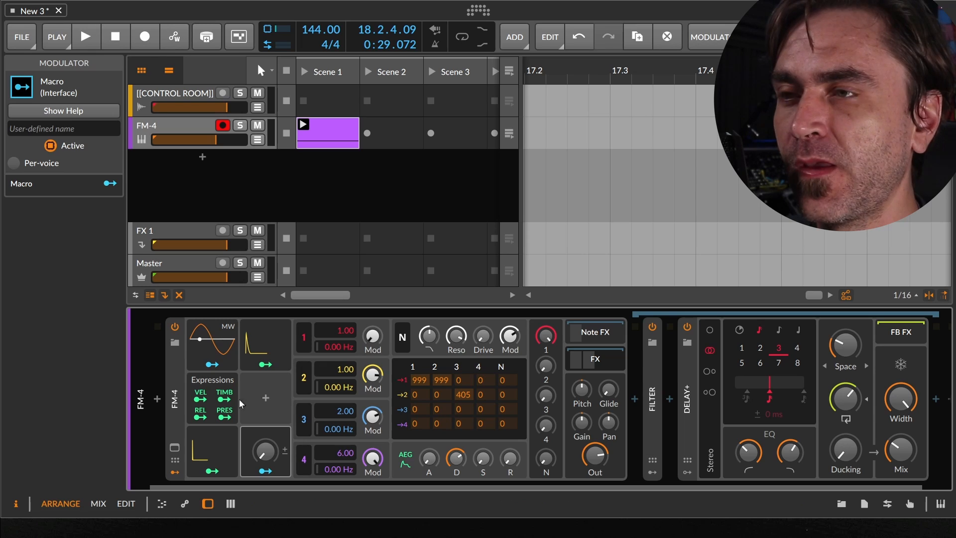
Insert Note Transpose before Note Repeats in the Note FX chain, with the octave at -2.
{"action": "left_click", "coordinate": [597, 339]}
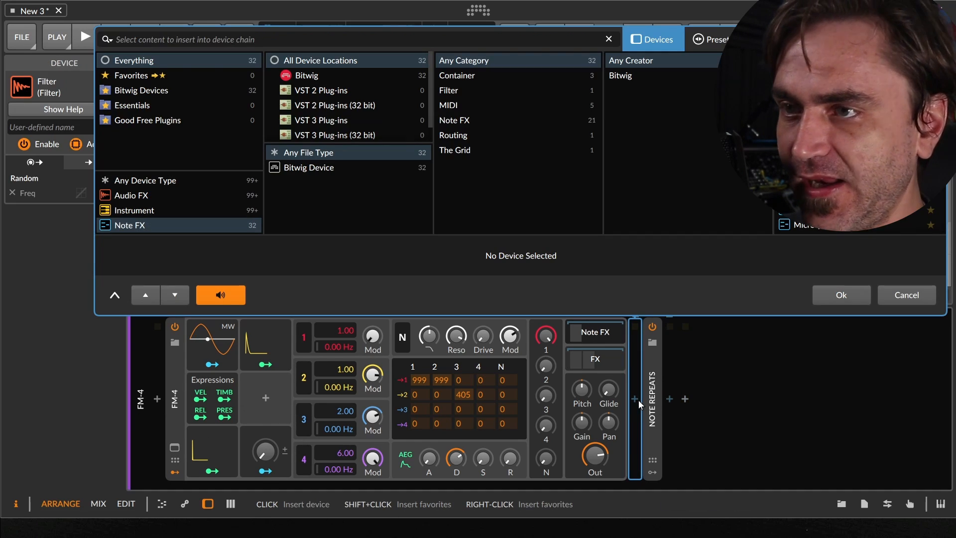
{"action": "left_click", "coordinate": [635, 398]}
{"action": "type", "text": "tra"}
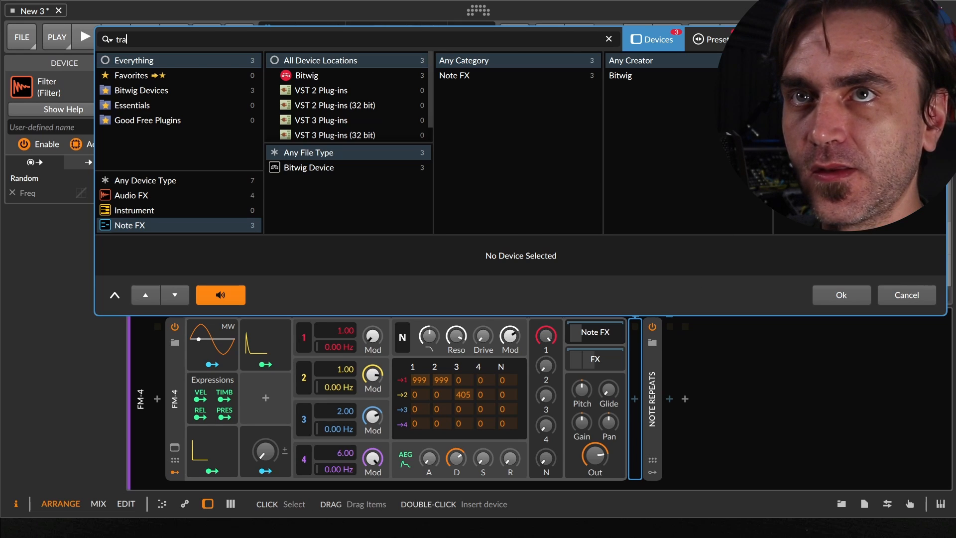
{"action": "left_click", "coordinate": [841, 297]}
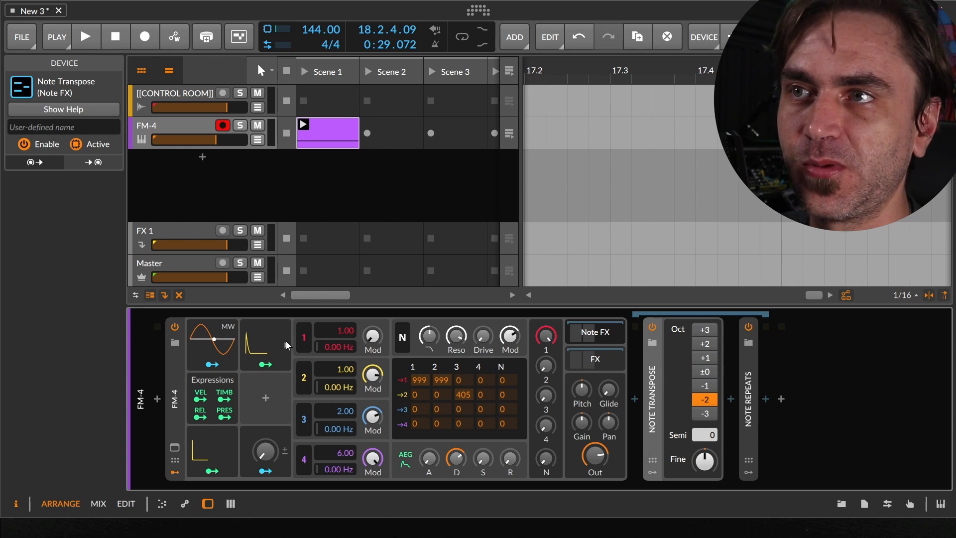
Set the ratios of operators 1 and 2 to 4.00 and operator 3 to 8.00, and audition the clip.
{"action": "left_click_drag", "start_coordinate": [330, 335], "coordinate": [330, 319]}
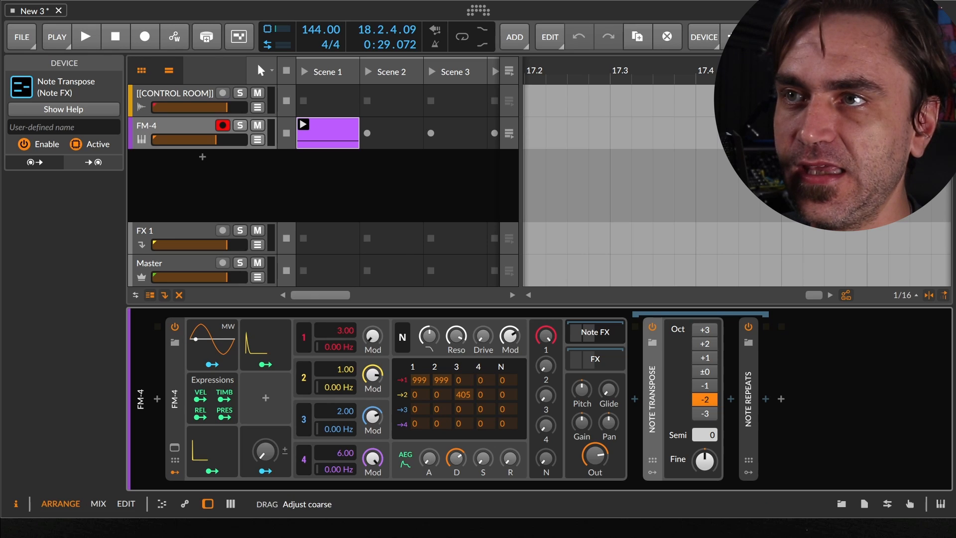
{"action": "left_click_drag", "start_coordinate": [339, 369], "coordinate": [339, 355]}
{"action": "mouse_move", "coordinate": [339, 411]}
{"action": "left_mouse_down"}
{"action": "mouse_move", "coordinate": [339, 401]}
{"action": "mouse_move", "coordinate": [339, 416]}
{"action": "left_mouse_up"}
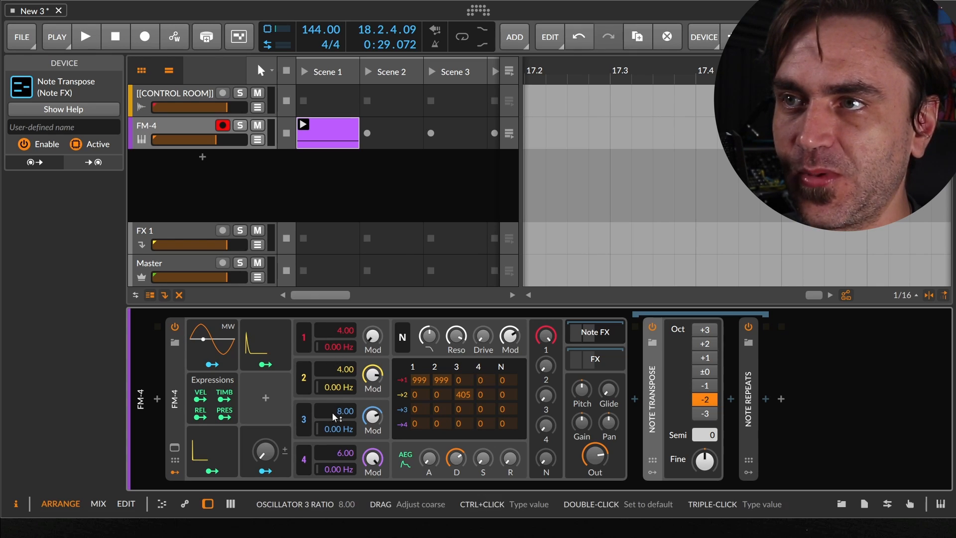
{"action": "key", "text": "space"}
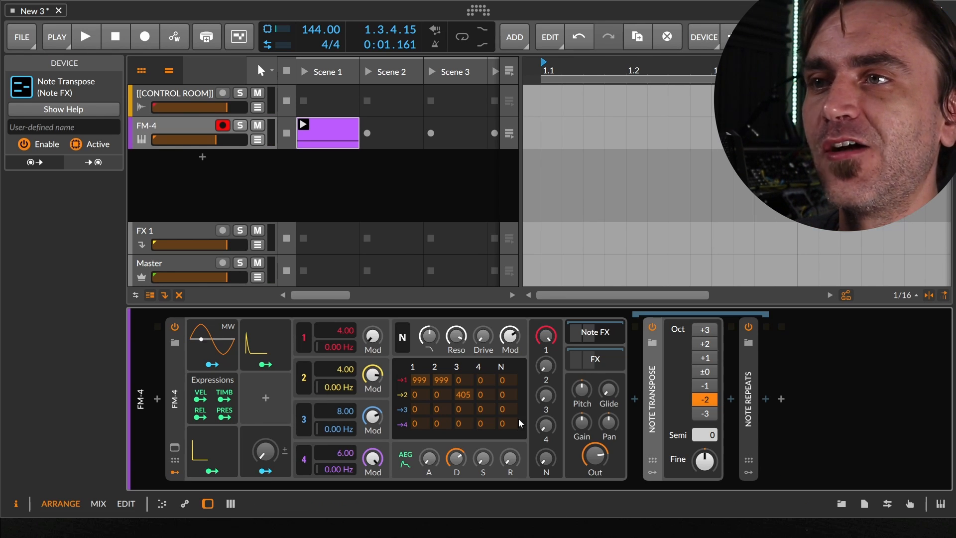
Start playback and map the Macro to operator 3's ratio with an amount of -1.81.
{"action": "left_click", "coordinate": [271, 458]}
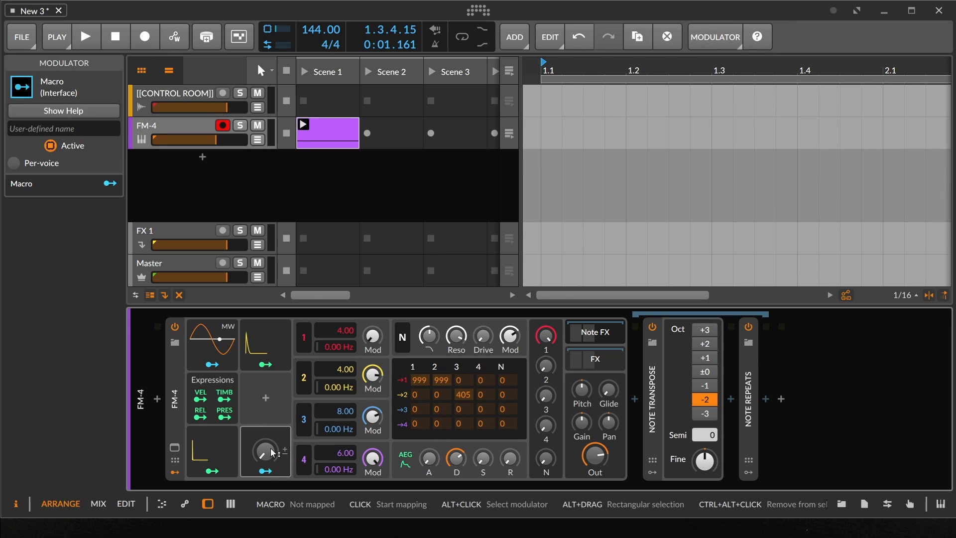
{"action": "key", "text": "space"}
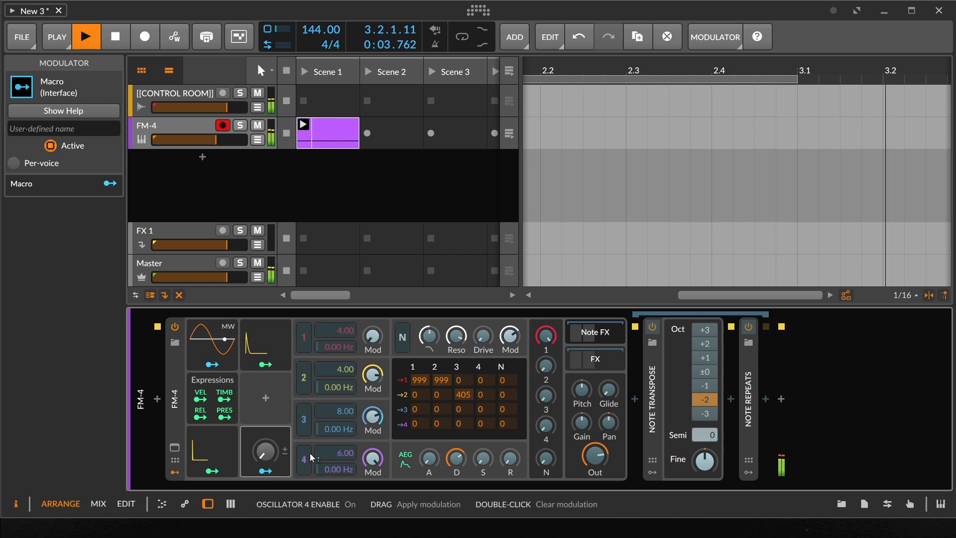
{"action": "left_click", "coordinate": [265, 471]}
{"action": "left_click_drag", "start_coordinate": [336, 411], "coordinate": [336, 435]}
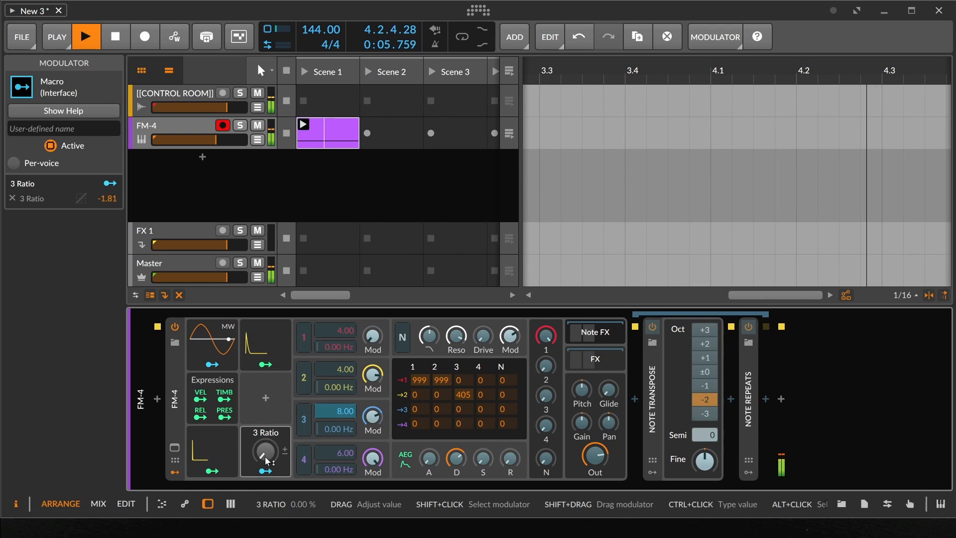
Strengthen the Macro's operator 3 ratio amount, map it also to operator 2's ratio at -1.17, and audition the knob.
{"action": "mouse_move", "coordinate": [268, 461]}
{"action": "left_mouse_down"}
{"action": "mouse_move", "coordinate": [268, 442]}
{"action": "mouse_move", "coordinate": [268, 462]}
{"action": "left_mouse_up"}
{"action": "left_click_drag", "start_coordinate": [310, 417], "coordinate": [309, 436]}
{"action": "left_click_drag", "start_coordinate": [107, 198], "coordinate": [107, 174]}
{"action": "left_click", "coordinate": [266, 471]}
{"action": "left_click_drag", "start_coordinate": [335, 370], "coordinate": [335, 375]}
{"action": "left_click", "coordinate": [266, 470]}
{"action": "left_click_drag", "start_coordinate": [265, 452], "coordinate": [265, 463]}
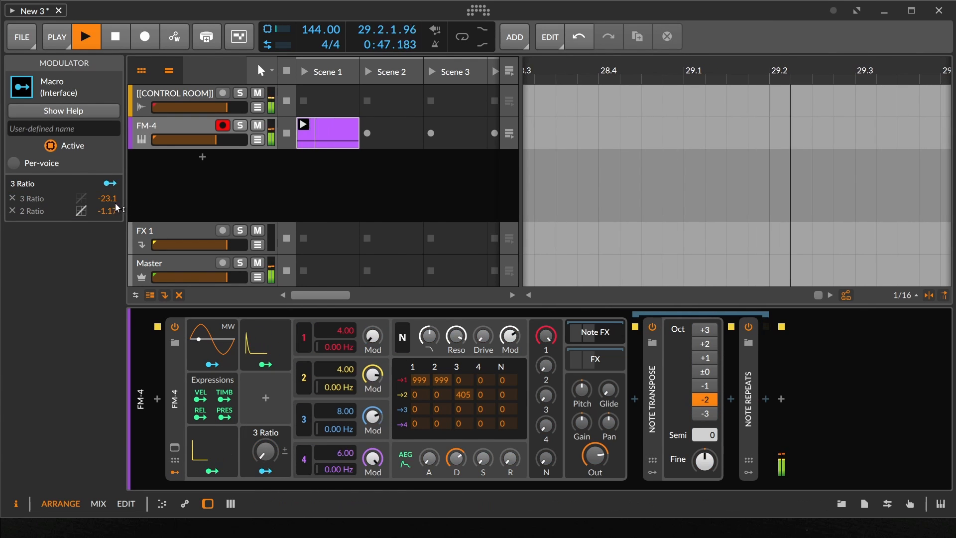
Set the Macro's operator 3 ratio amount to -3.30 while auditioning the Macro at 100%.
{"action": "left_click_drag", "start_coordinate": [110, 199], "coordinate": [111, 194]}
{"action": "left_click_drag", "start_coordinate": [266, 451], "coordinate": [266, 366]}
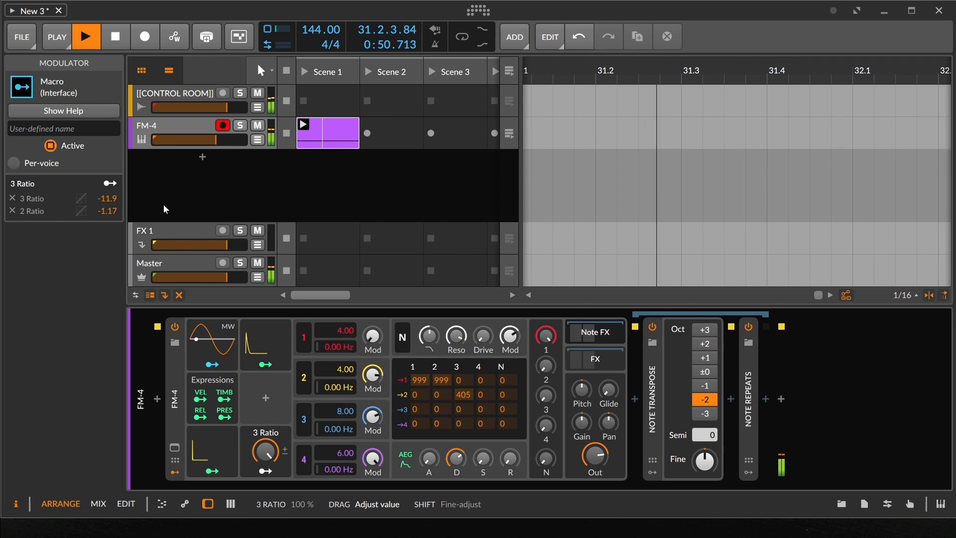
{"action": "left_click_drag", "start_coordinate": [112, 201], "coordinate": [112, 201]}
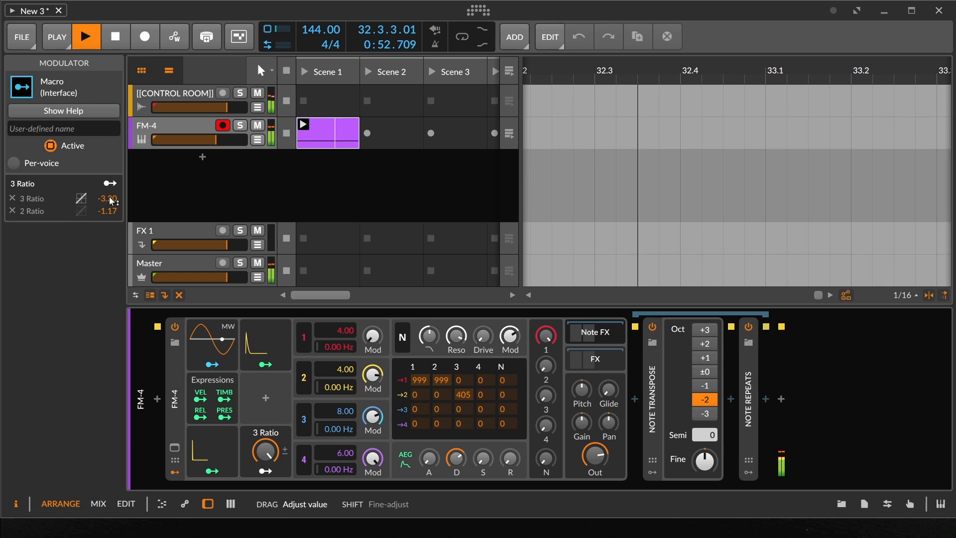
Sweep the Macro down, set operator 3's ratio to 4.00, and turn the Macro back up to 100%.
{"action": "left_click_drag", "start_coordinate": [266, 451], "coordinate": [266, 514]}
{"action": "left_click_drag", "start_coordinate": [266, 450], "coordinate": [266, 472]}
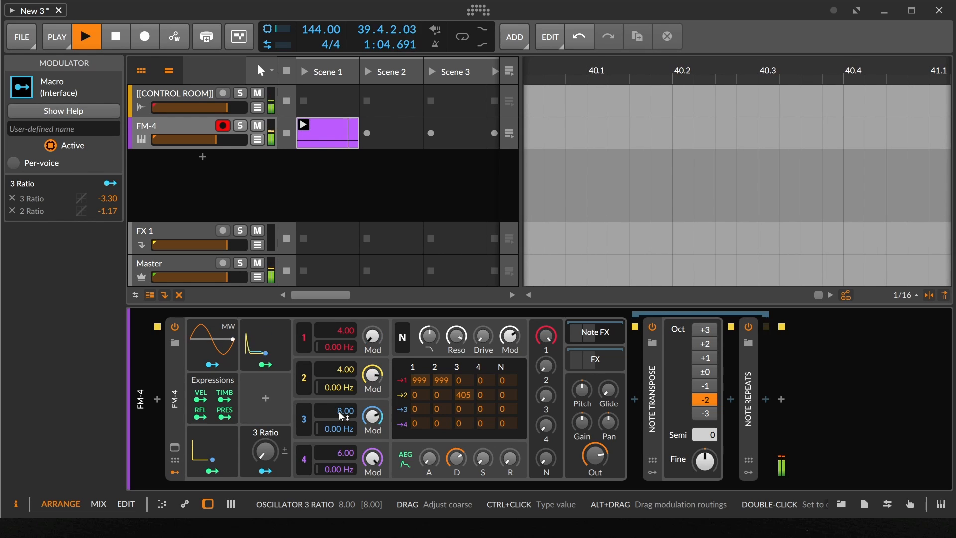
{"action": "left_click_drag", "start_coordinate": [342, 417], "coordinate": [342, 440]}
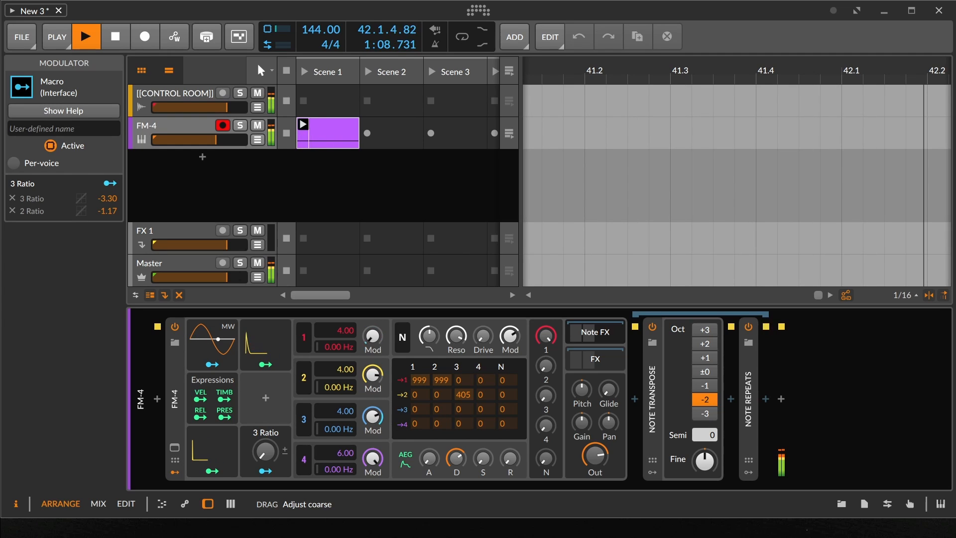
{"action": "left_click_drag", "start_coordinate": [266, 451], "coordinate": [266, 433]}
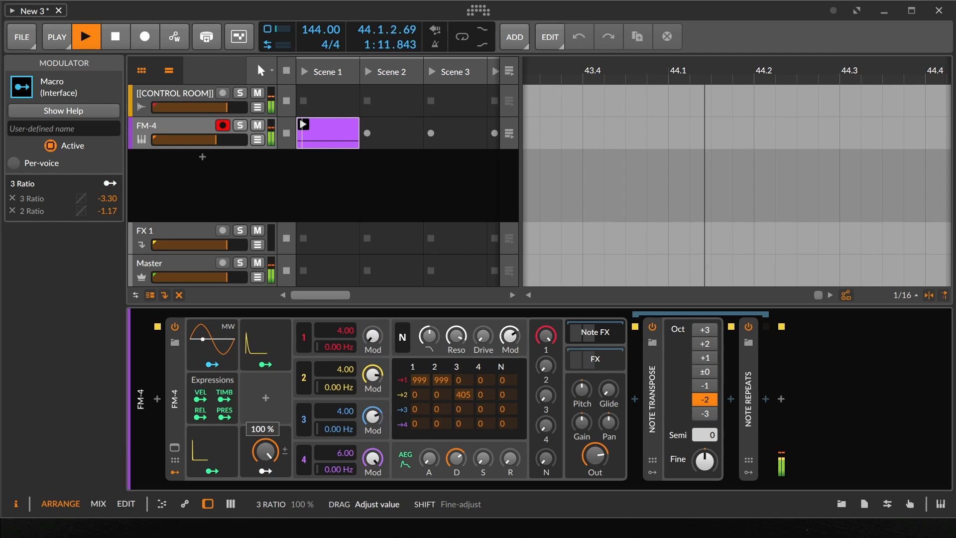
Reduce the 3 Ratio Macro to its operator 3 mapping at -5.15 and delete the second Macro named 1 Ratio.
{"action": "double_click", "coordinate": [108, 211]}
{"action": "left_click", "coordinate": [53, 267]}
{"action": "left_click", "coordinate": [12, 210]}
{"action": "mouse_move", "coordinate": [107, 198]}
{"action": "left_mouse_down"}
{"action": "mouse_move", "coordinate": [107, 189]}
{"action": "mouse_move", "coordinate": [107, 211]}
{"action": "left_mouse_up"}
{"action": "mouse_move", "coordinate": [266, 450]}
{"action": "left_mouse_down"}
{"action": "mouse_move", "coordinate": [265, 485]}
{"action": "mouse_move", "coordinate": [265, 465]}
{"action": "left_mouse_up"}
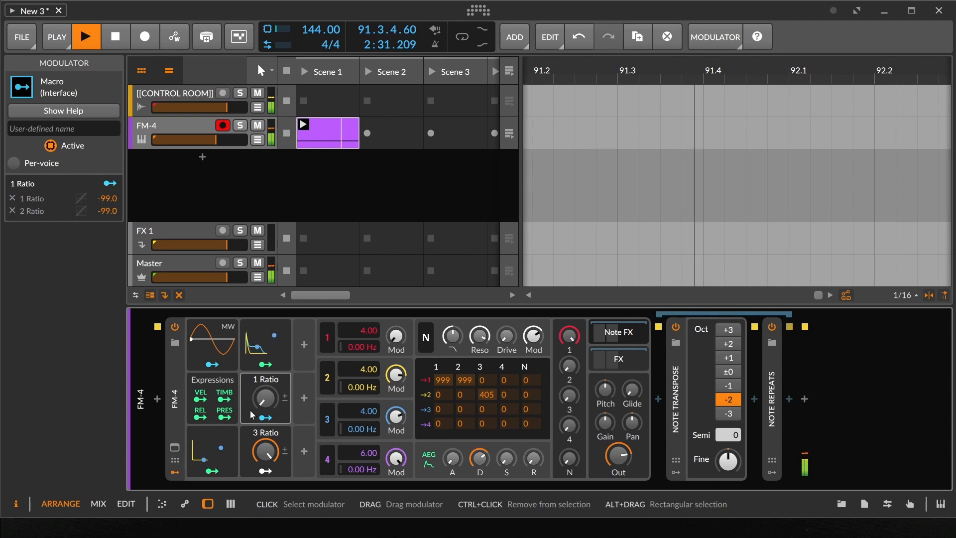
{"action": "key", "text": "Delete"}
Map the Macro to operator 2's ratio at -3.04 and operator 1's ratio at -19.0, and audition the Macro.
{"action": "left_click", "coordinate": [266, 470]}
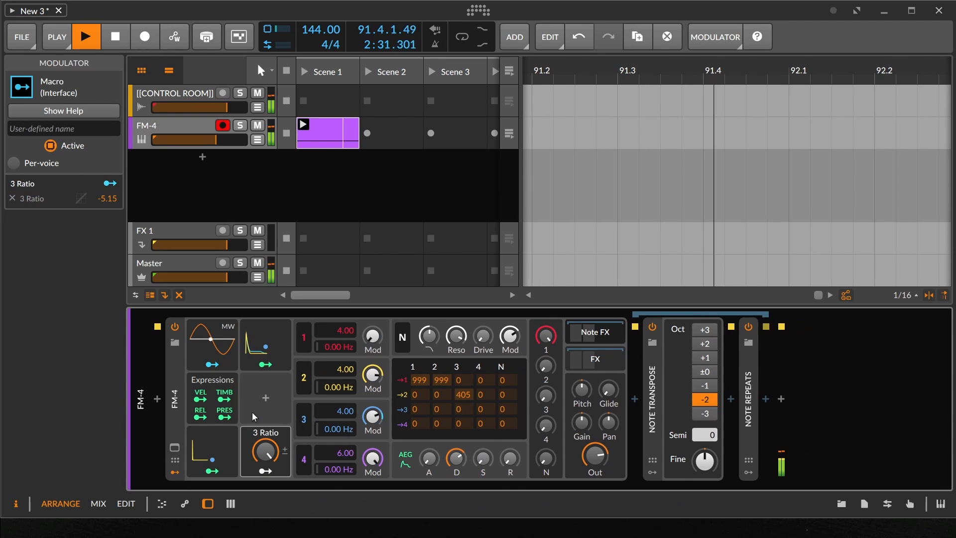
{"action": "left_click_drag", "start_coordinate": [338, 369], "coordinate": [338, 381]}
{"action": "mouse_move", "coordinate": [339, 330]}
{"action": "left_mouse_down"}
{"action": "mouse_move", "coordinate": [339, 354]}
{"action": "mouse_move", "coordinate": [338, 343]}
{"action": "left_mouse_up"}
{"action": "left_click_drag", "start_coordinate": [339, 369], "coordinate": [338, 371]}
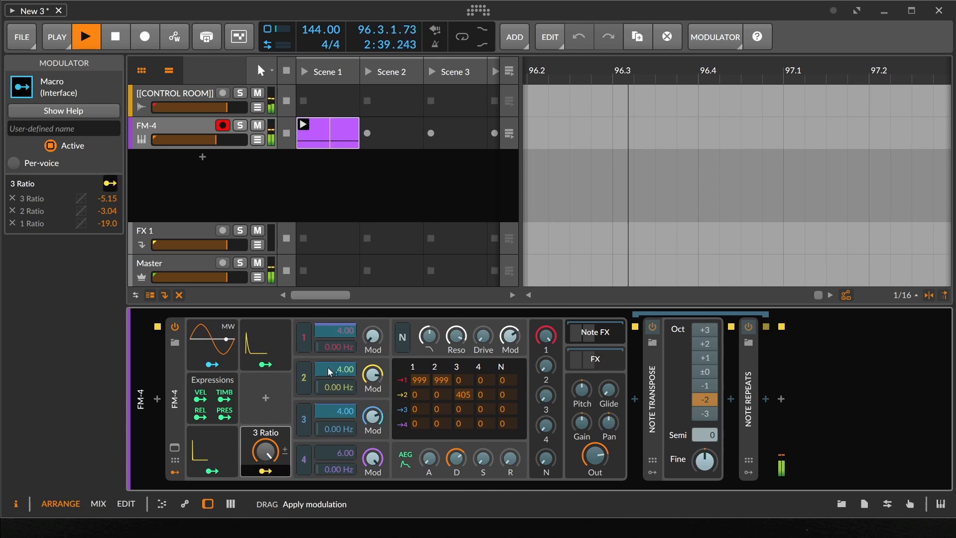
{"action": "left_click", "coordinate": [266, 470]}
{"action": "left_click_drag", "start_coordinate": [265, 452], "coordinate": [265, 398]}
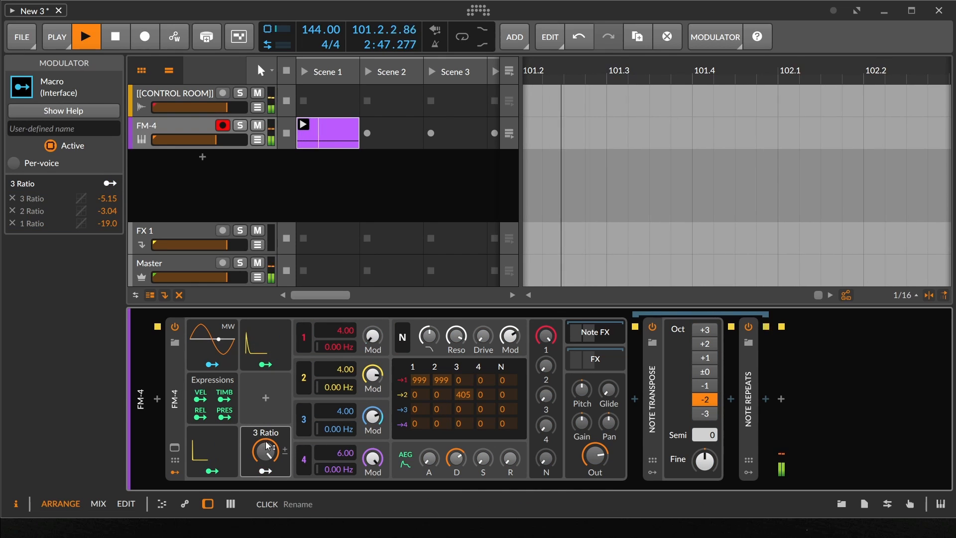
Lower the amp envelope's decay and map the Macro to it with an amount of -0.39.
{"action": "left_click_drag", "start_coordinate": [462, 455], "coordinate": [461, 465]}
{"action": "left_click_drag", "start_coordinate": [462, 465], "coordinate": [457, 469]}
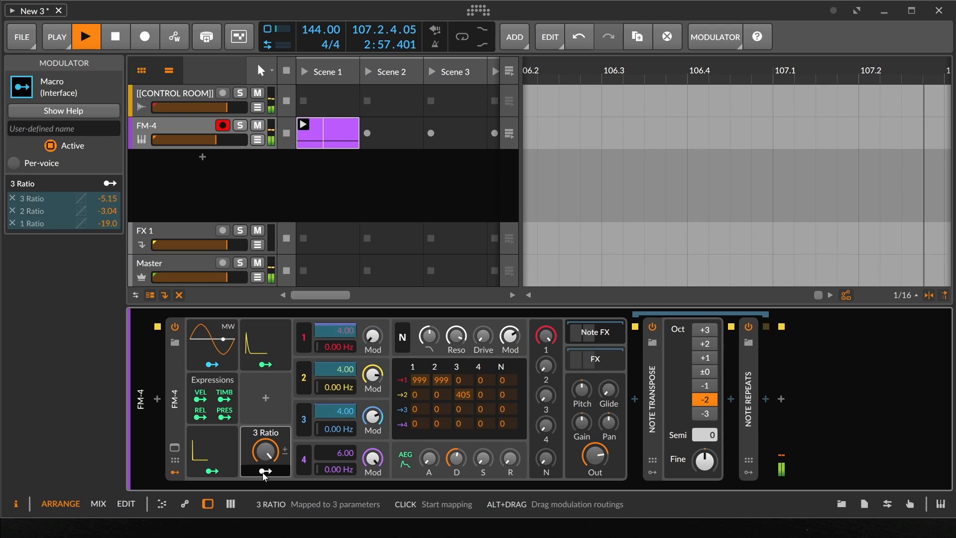
{"action": "left_click", "coordinate": [265, 471]}
{"action": "left_click", "coordinate": [279, 472]}
{"action": "mouse_move", "coordinate": [267, 451]}
{"action": "left_mouse_down"}
{"action": "mouse_move", "coordinate": [267, 537]}
{"action": "mouse_move", "coordinate": [269, 454]}
{"action": "left_mouse_up"}
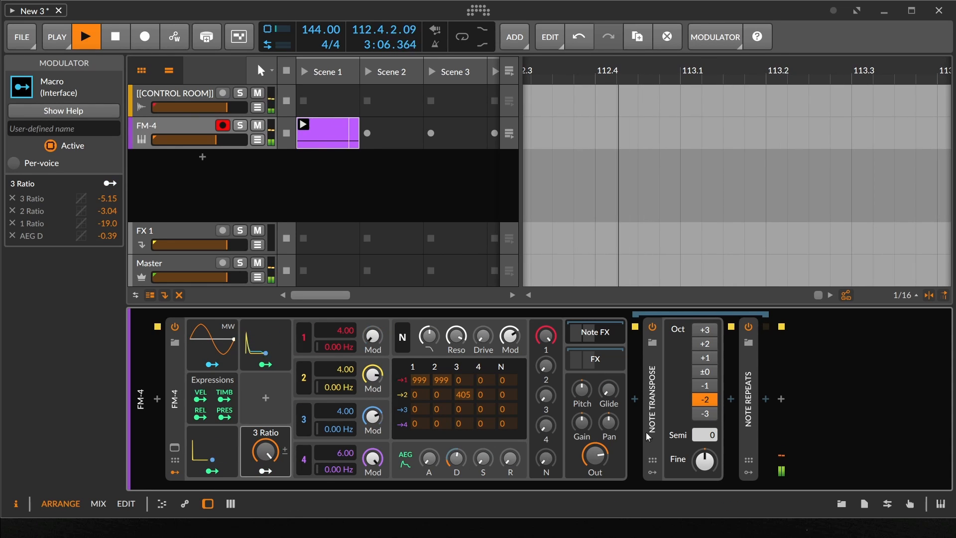
Open FM-4's FX chain and map the Macro to the Filter's resonance at 0.297, leaving the Filter collapsed.
{"action": "left_click", "coordinate": [595, 359]}
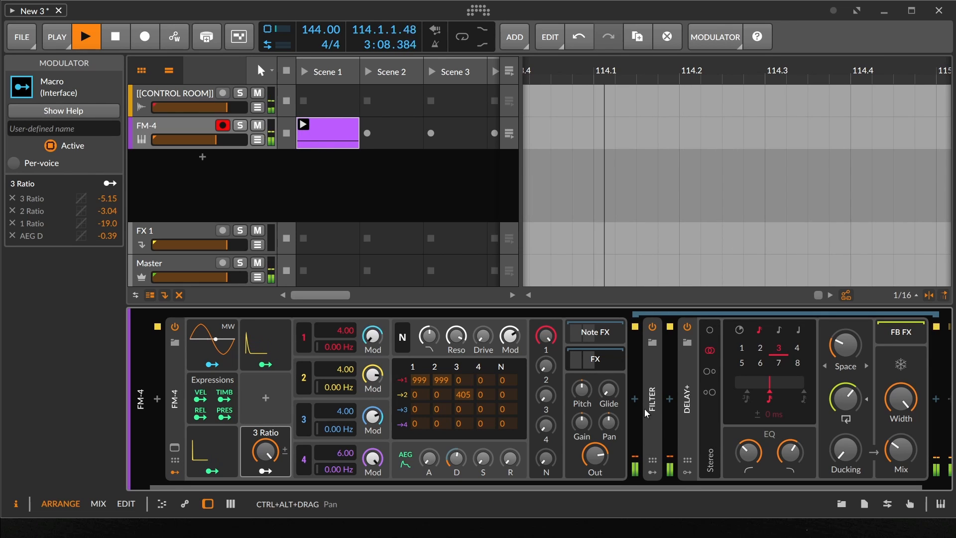
{"action": "double_click", "coordinate": [652, 399]}
{"action": "left_click", "coordinate": [267, 473]}
{"action": "left_click_drag", "start_coordinate": [730, 446], "coordinate": [730, 432]}
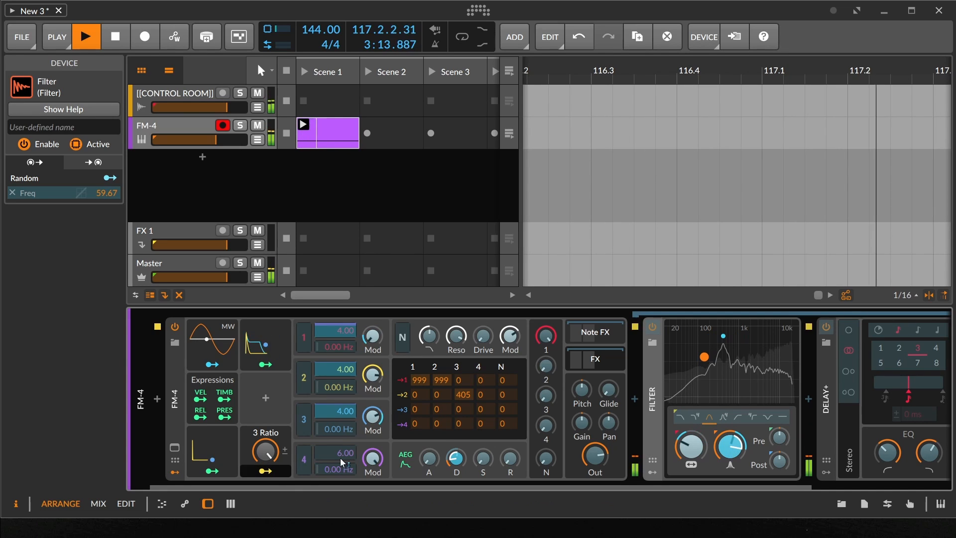
{"action": "left_click", "coordinate": [266, 472]}
{"action": "mouse_move", "coordinate": [274, 447]}
{"action": "left_mouse_down"}
{"action": "mouse_move", "coordinate": [274, 498]}
{"action": "mouse_move", "coordinate": [274, 447]}
{"action": "left_mouse_up"}
{"action": "double_click", "coordinate": [655, 421]}
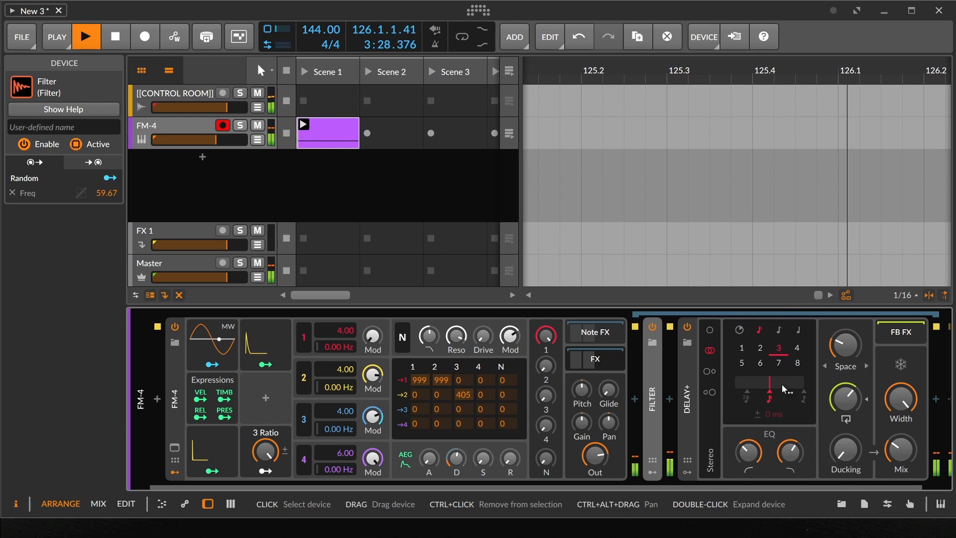
Map the Macro to Delay+'s mix at 0.170, feedback at 0.106 and blur at 0.060.
{"action": "left_click", "coordinate": [266, 471]}
{"action": "left_click_drag", "start_coordinate": [901, 449], "coordinate": [901, 438]}
{"action": "left_click_drag", "start_coordinate": [846, 401], "coordinate": [846, 394]}
{"action": "left_click_drag", "start_coordinate": [846, 345], "coordinate": [846, 339]}
{"action": "left_click", "coordinate": [265, 471]}
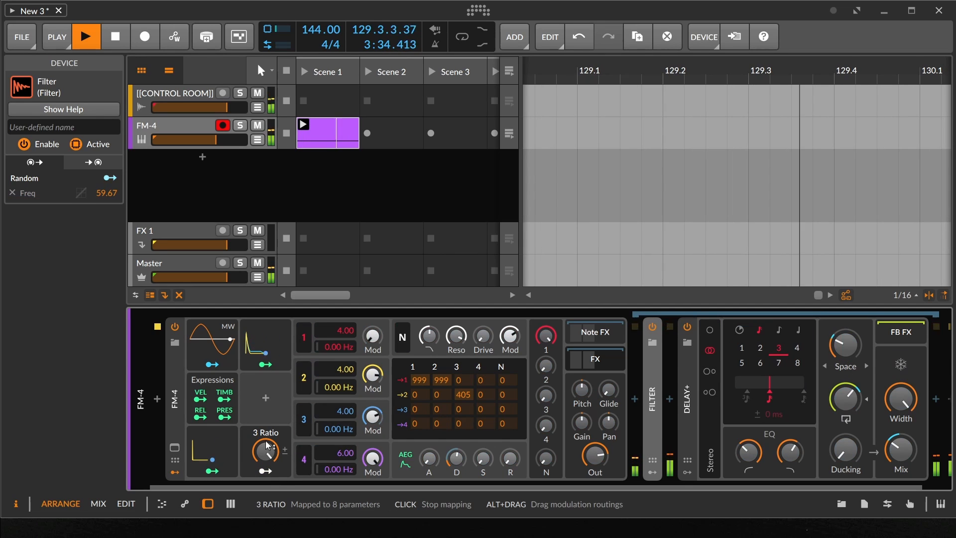
Sweep the Macro through its range to audition all its mappings together, ending at 100%.
{"action": "left_click_drag", "start_coordinate": [266, 449], "coordinate": [265, 356]}
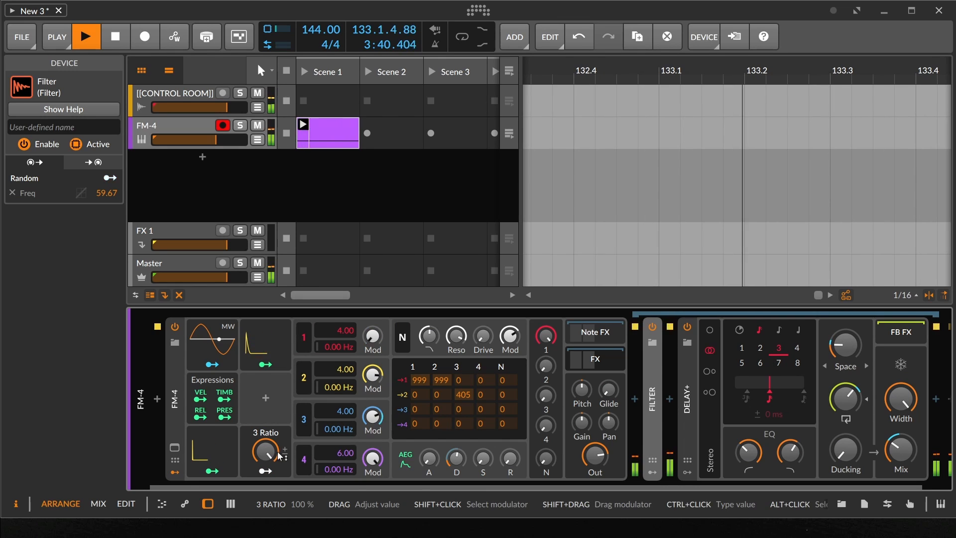
{"action": "left_click_drag", "start_coordinate": [267, 454], "coordinate": [266, 356]}
{"action": "mouse_move", "coordinate": [265, 452]}
{"action": "left_mouse_down"}
{"action": "mouse_move", "coordinate": [265, 537]}
{"action": "mouse_move", "coordinate": [265, 445]}
{"action": "left_mouse_up"}
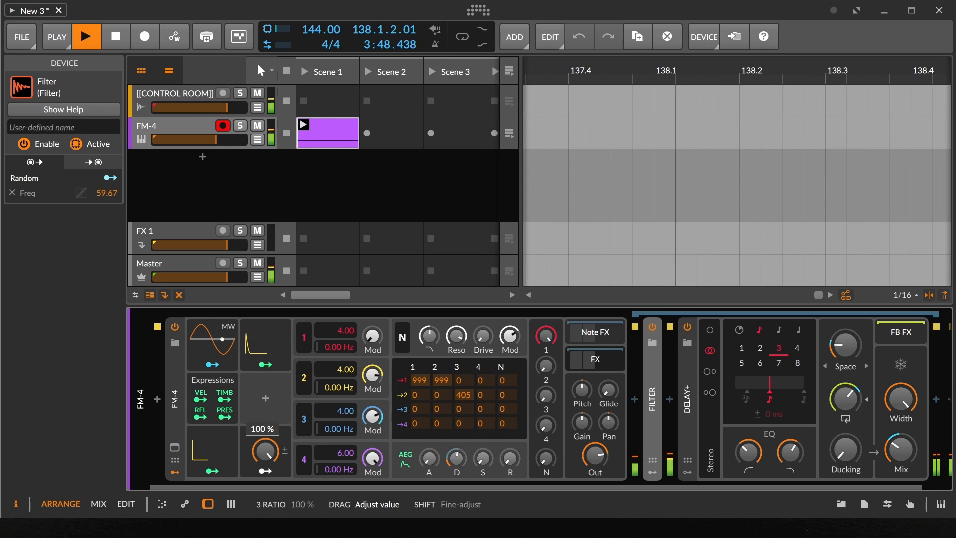
{"action": "mouse_move", "coordinate": [265, 446]}
{"action": "left_mouse_down"}
{"action": "mouse_move", "coordinate": [265, 528]}
{"action": "mouse_move", "coordinate": [266, 449]}
{"action": "left_mouse_up"}
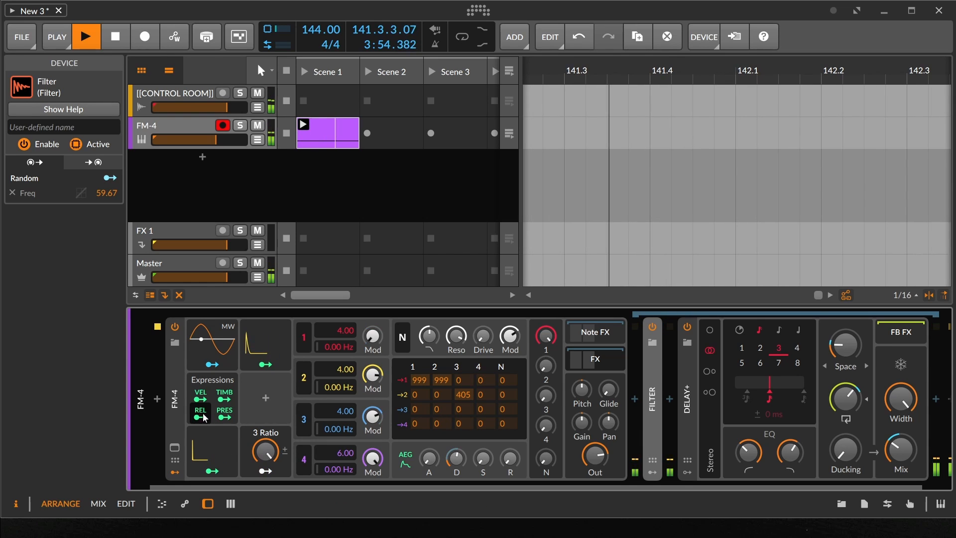
Save the FM-4 device as a library preset named FM PlinkPlonk.
{"action": "right_click", "coordinate": [174, 398]}
{"action": "left_click", "coordinate": [231, 419]}
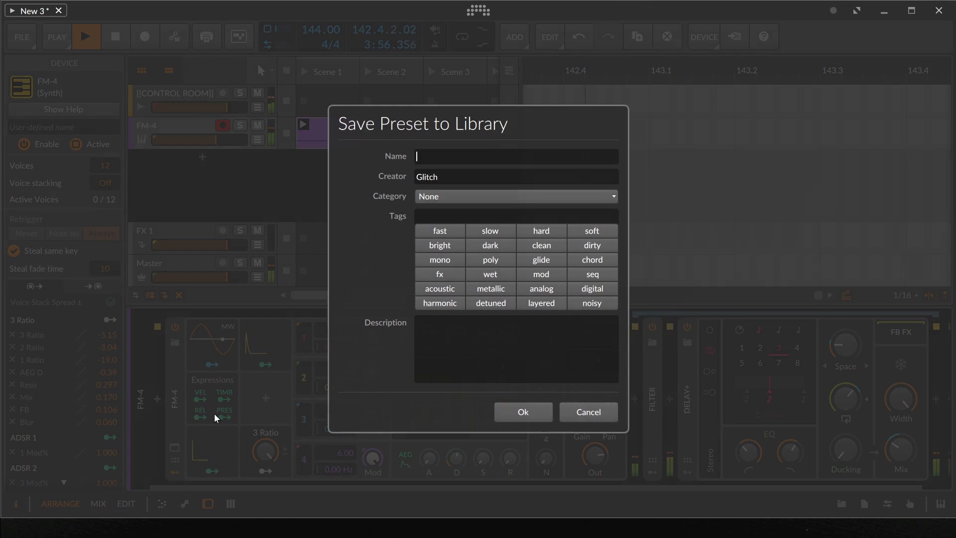
{"action": "type", "text": "FM PlinkPlonk"}
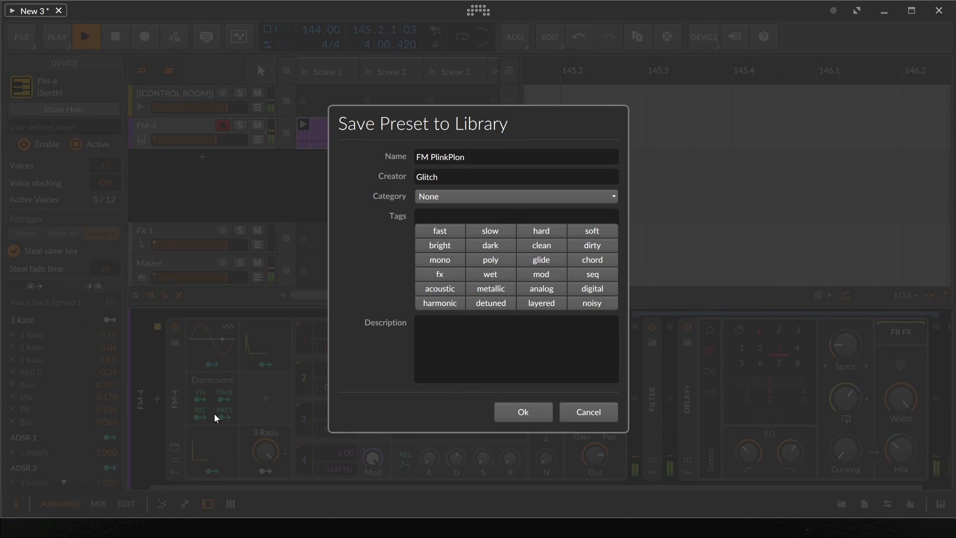
{"action": "left_click", "coordinate": [510, 402]}
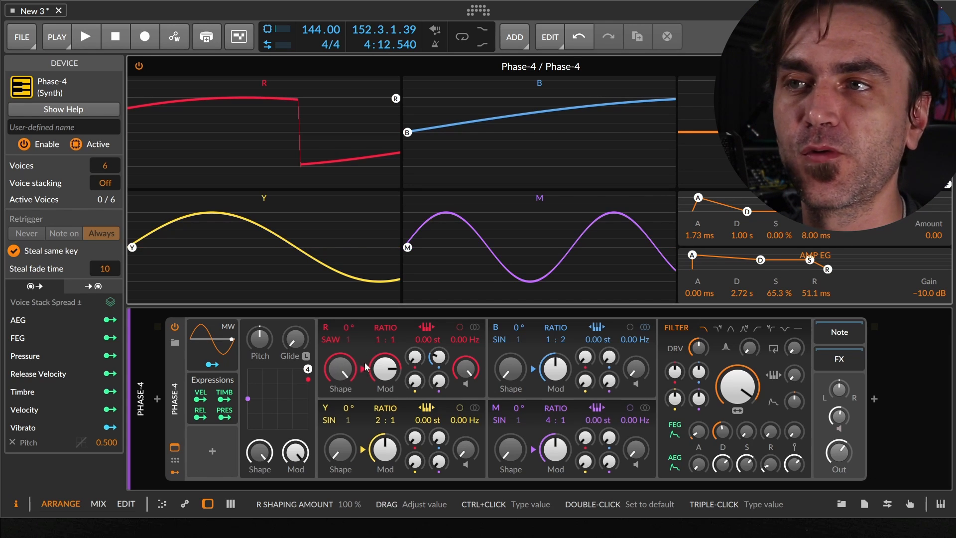
Try out the shaping amount of Phase-4's B oscillator and reset it to its default.
{"action": "left_click_drag", "start_coordinate": [511, 371], "coordinate": [511, 370]}
{"action": "left_click_drag", "start_coordinate": [511, 259], "coordinate": [512, 222]}
{"action": "mouse_move", "coordinate": [332, 387]}
{"action": "left_mouse_down"}
{"action": "mouse_move", "coordinate": [331, 535]}
{"action": "mouse_move", "coordinate": [331, 387]}
{"action": "left_mouse_up"}
{"action": "mouse_move", "coordinate": [511, 368]}
{"action": "left_mouse_down"}
{"action": "mouse_move", "coordinate": [511, 396]}
{"action": "mouse_move", "coordinate": [511, 370]}
{"action": "left_mouse_up"}
{"action": "double_click", "coordinate": [511, 369]}
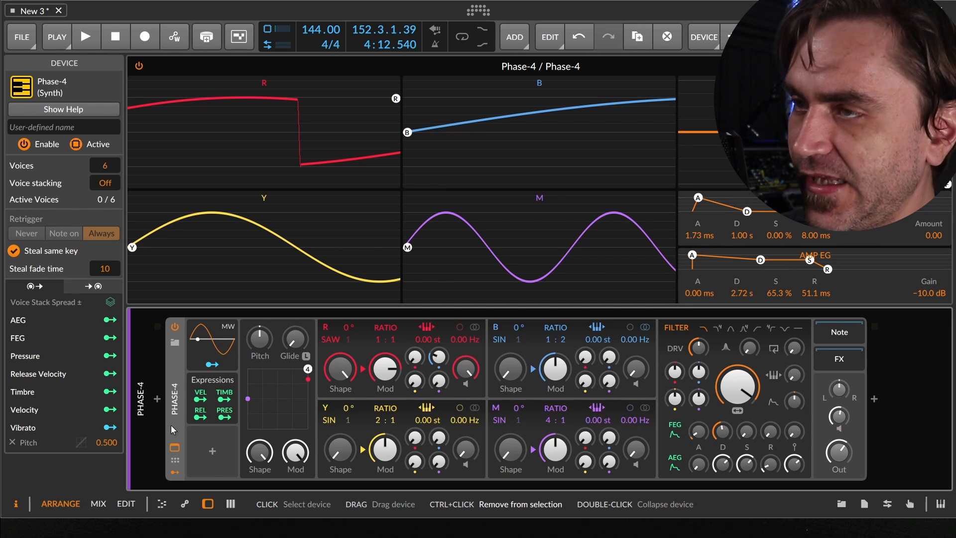
Wrap Phase-4 in an Instrument Layer and add a Poly Grid as a second layer.
{"action": "key", "text": "ctrl+g"}
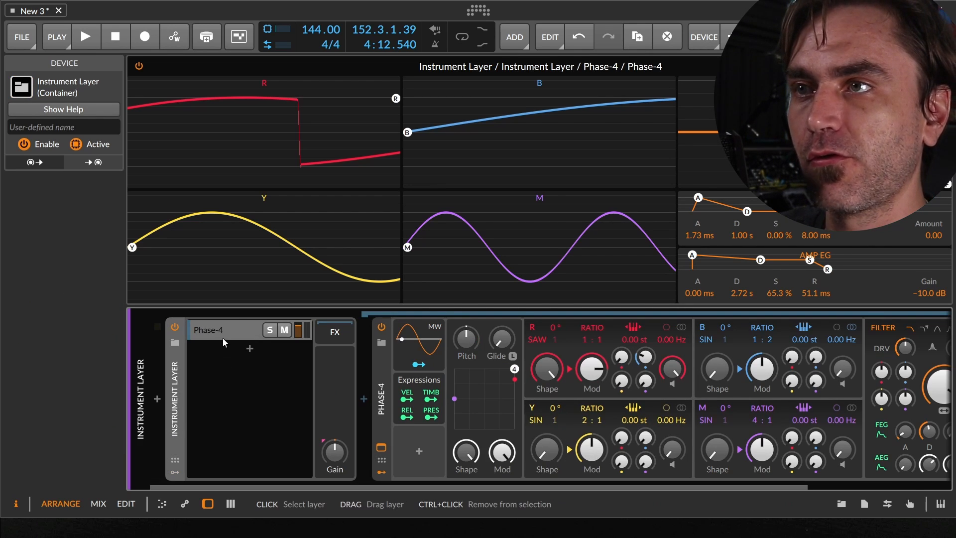
{"action": "left_click", "coordinate": [249, 350]}
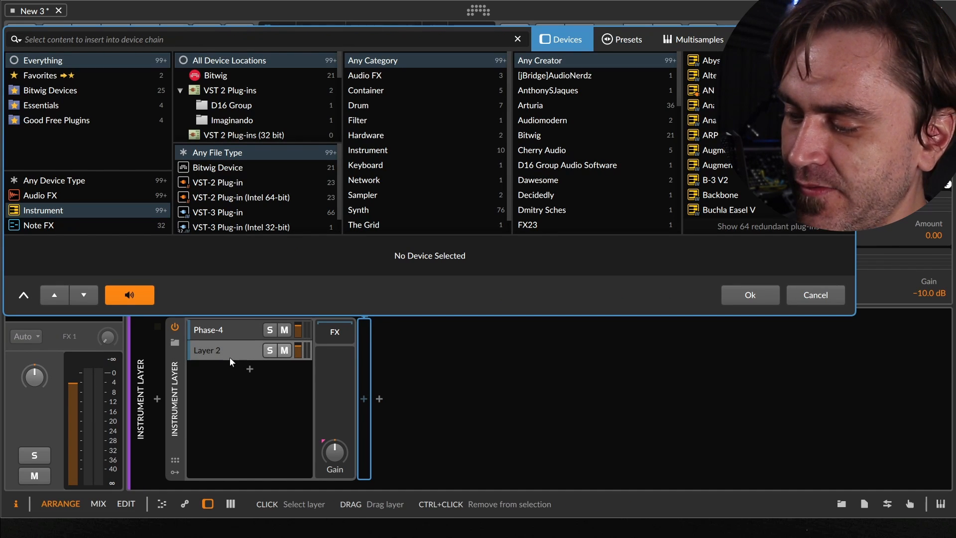
{"action": "type", "text": "grid"}
{"action": "key", "text": "Return"}
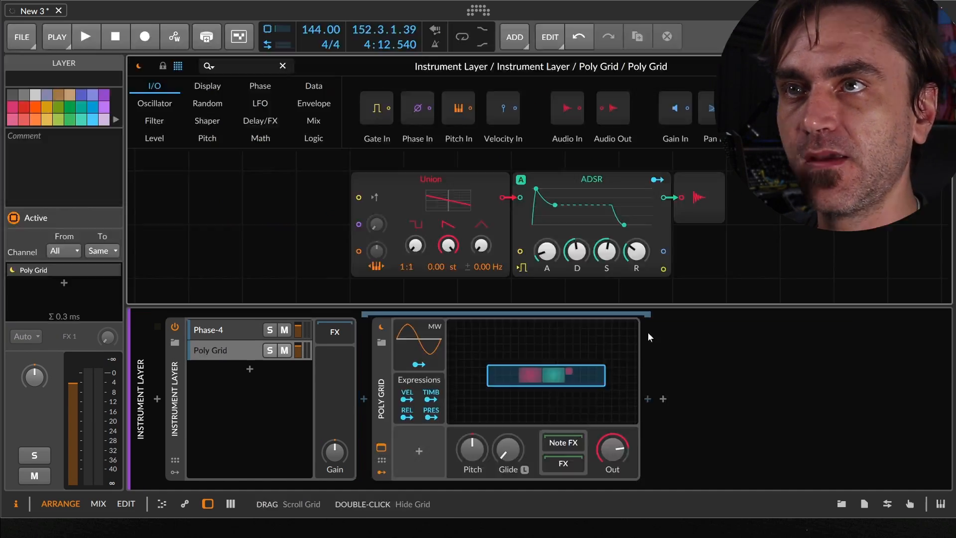
Delete the ADSR from the Poly Grid patch and silence the layer with a Tool device at -Inf dB volume.
{"action": "left_click", "coordinate": [572, 175]}
{"action": "key", "text": "Delete"}
{"action": "left_click", "coordinate": [450, 182]}
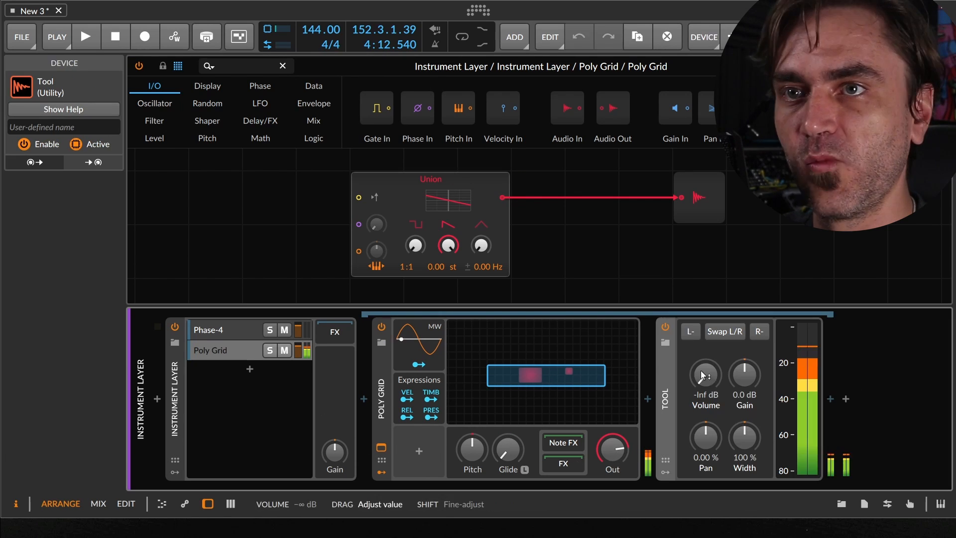
{"action": "left_click_drag", "start_coordinate": [703, 374], "coordinate": [705, 381]}
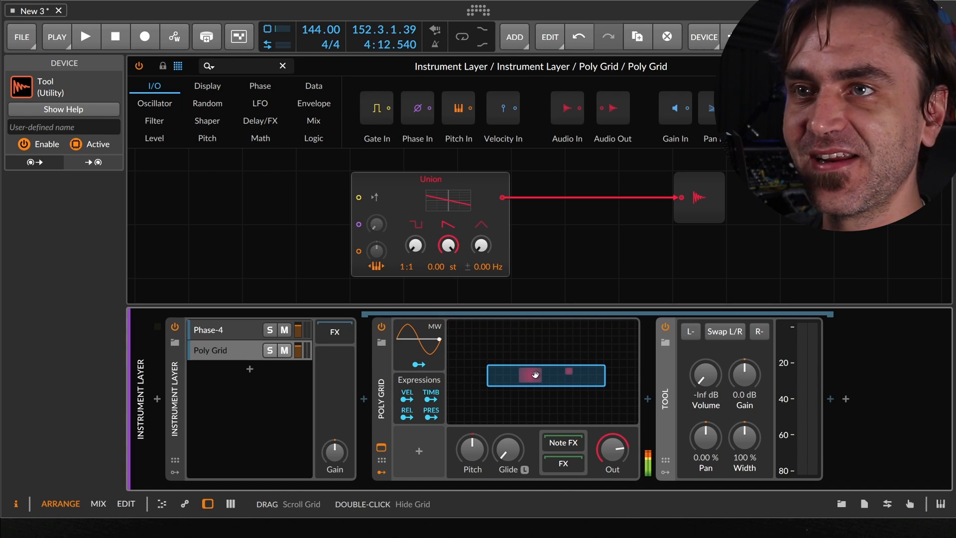
Replace the Union oscillator in the Poly Grid with a Wavetable oscillator.
{"action": "left_click", "coordinate": [414, 187]}
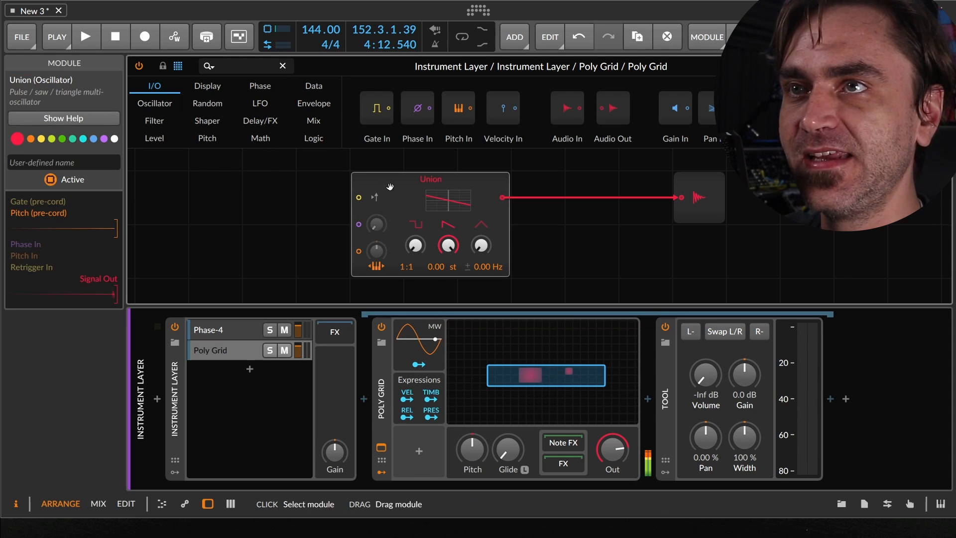
{"action": "right_click", "coordinate": [416, 185]}
{"action": "left_click", "coordinate": [471, 405]}
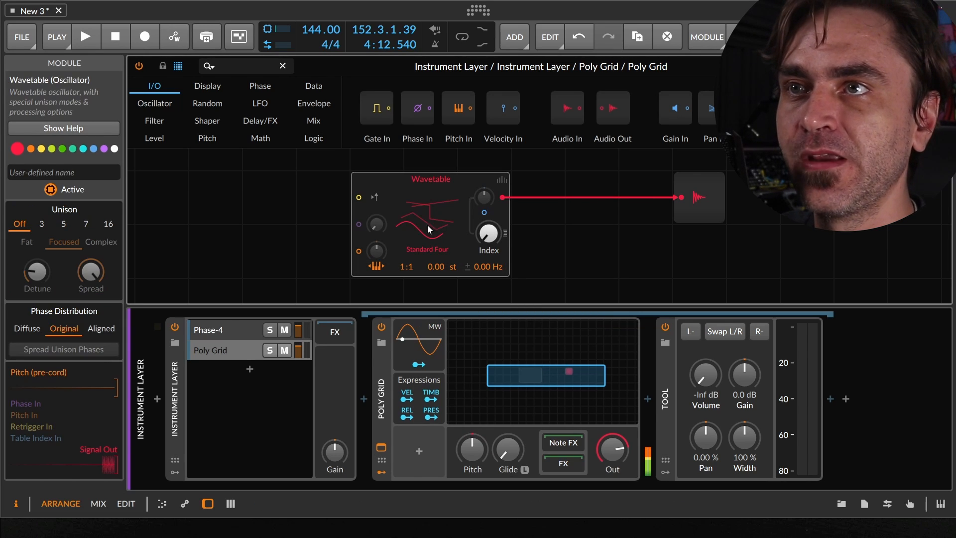
Load the Glitch 01 wavetable from the [PsyTables V3] Glitch Tables category into the Wavetable oscillator.
{"action": "left_click", "coordinate": [417, 247]}
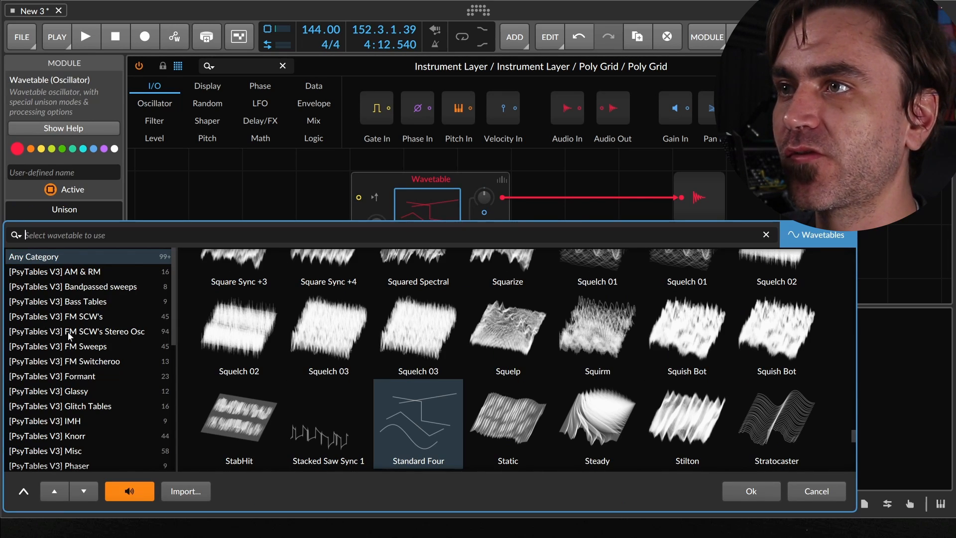
{"action": "left_click", "coordinate": [77, 405]}
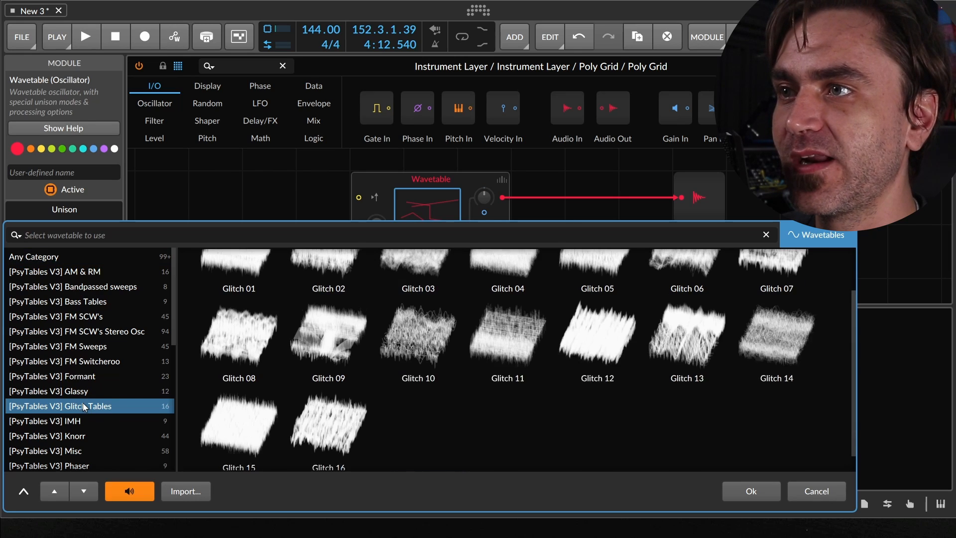
{"action": "left_click", "coordinate": [753, 491]}
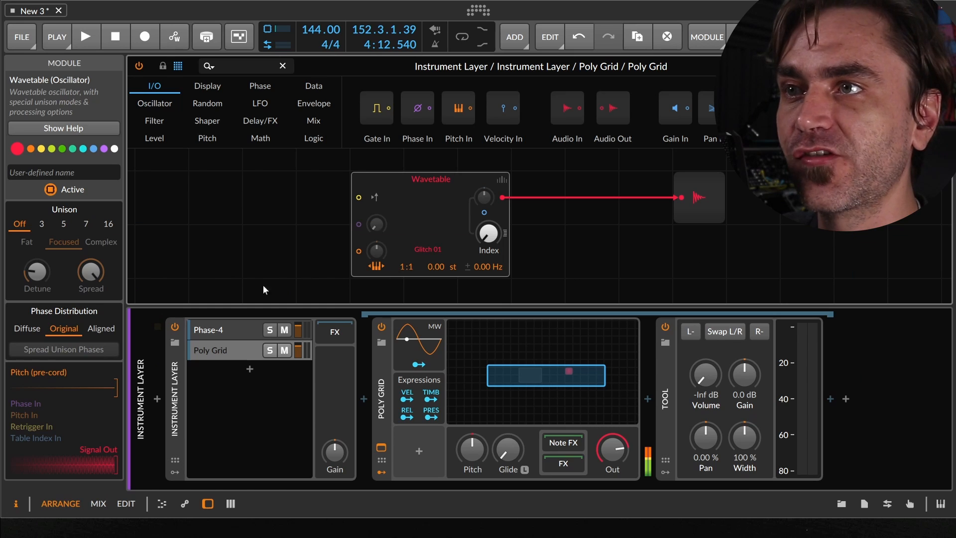
Add an Audio Rate modulator to the Phase-4 device in the Instrument Layer.
{"action": "left_click", "coordinate": [223, 330]}
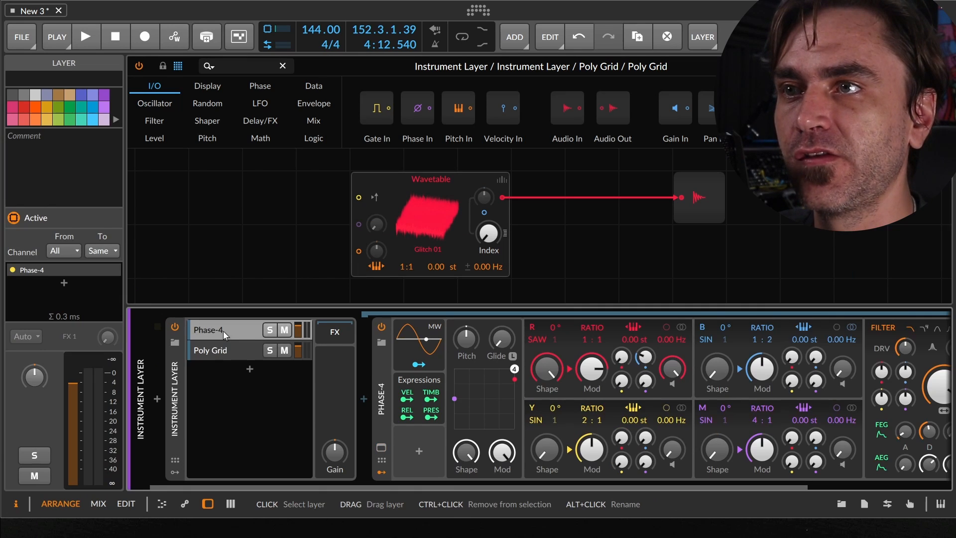
{"action": "left_click", "coordinate": [419, 450]}
{"action": "type", "text": "a"}
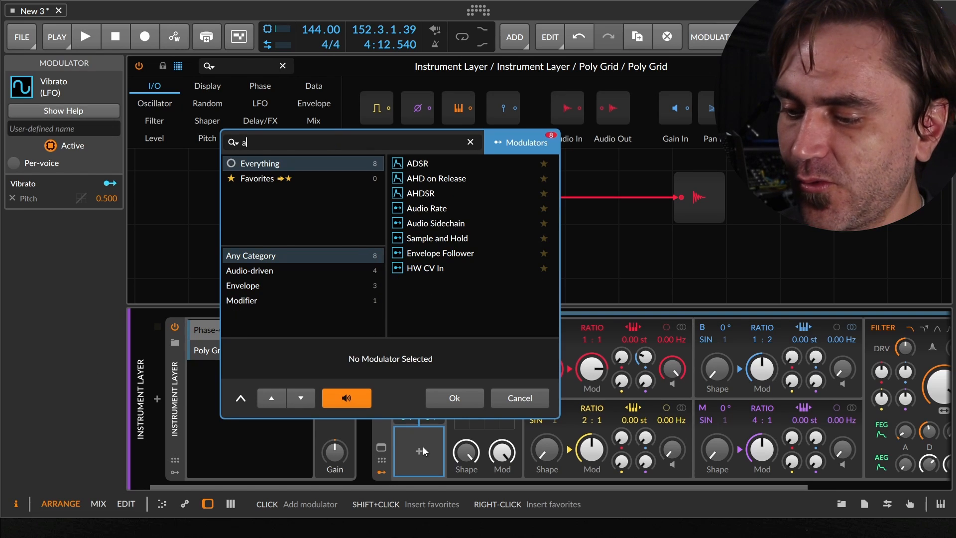
{"action": "type", "text": "udio"}
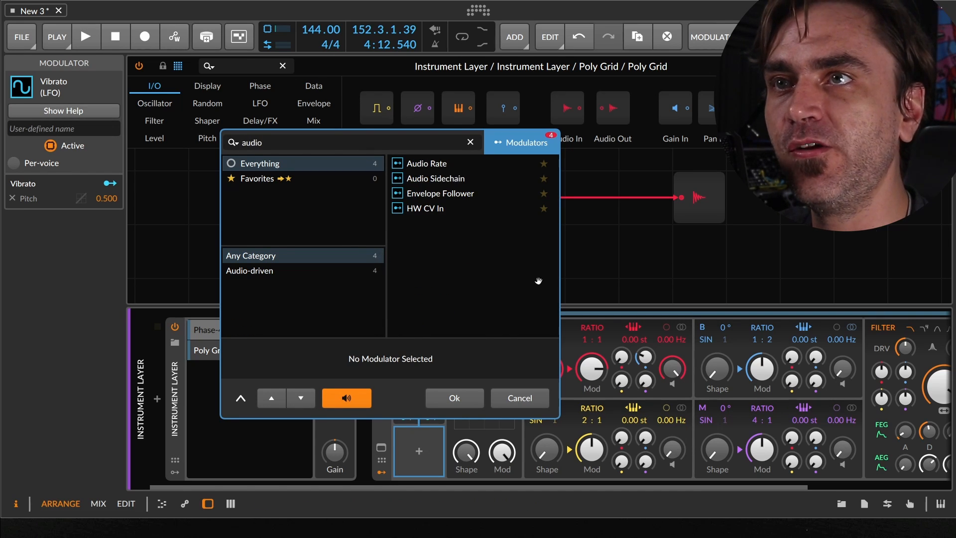
{"action": "left_click", "coordinate": [436, 165]}
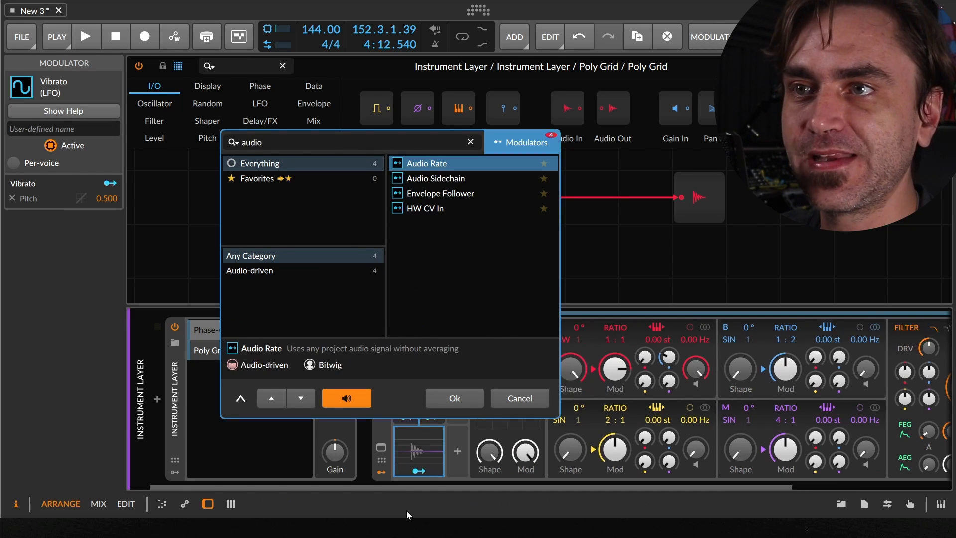
{"action": "left_click", "coordinate": [462, 398]}
Set the Audio Rate modulator's source to Poly Grid Out from the Instrument Layer chains.
{"action": "left_click", "coordinate": [485, 343]}
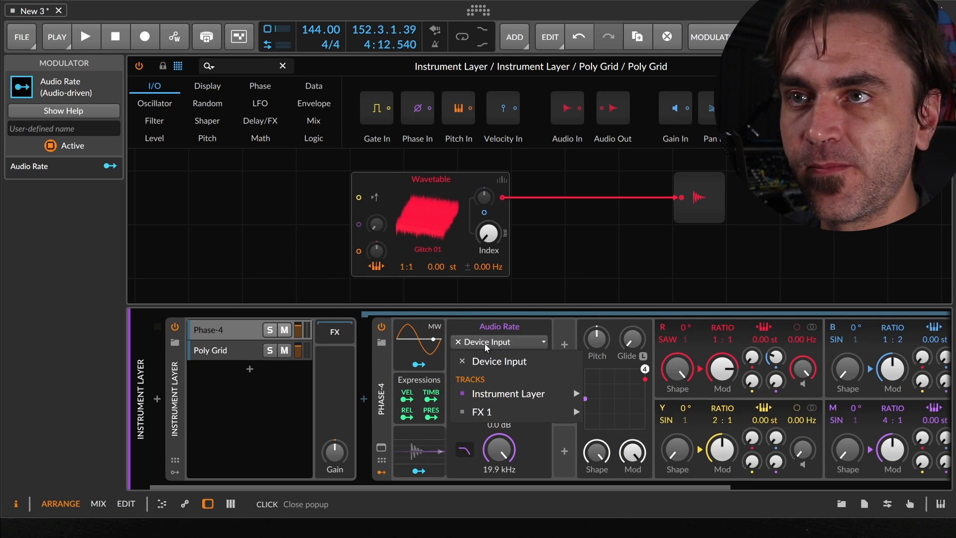
{"action": "mouse_move", "coordinate": [564, 385]}
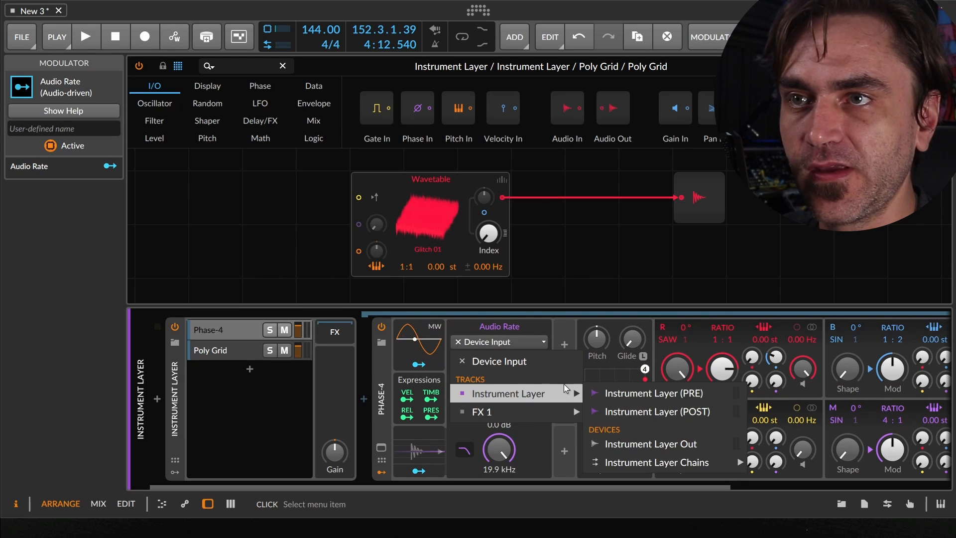
{"action": "mouse_move", "coordinate": [657, 464]}
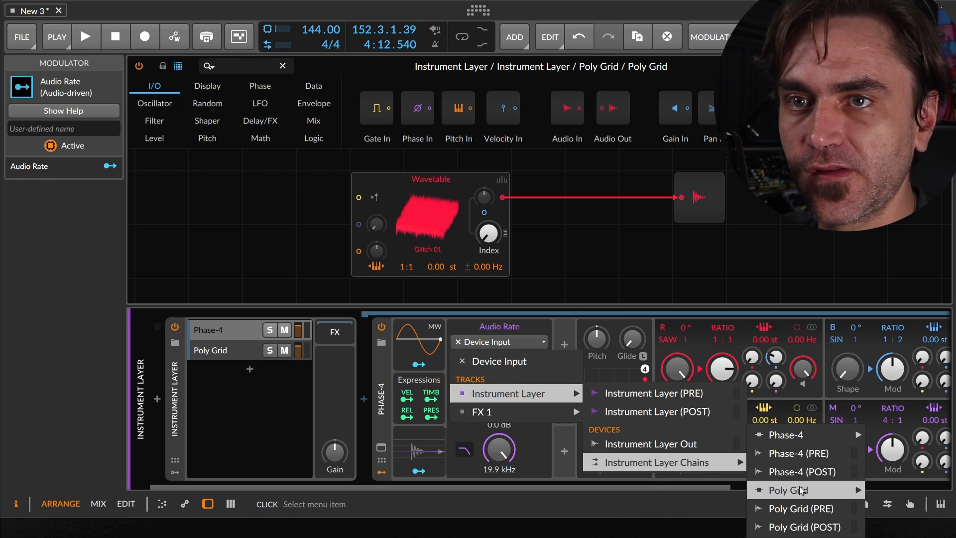
{"action": "mouse_move", "coordinate": [829, 493]}
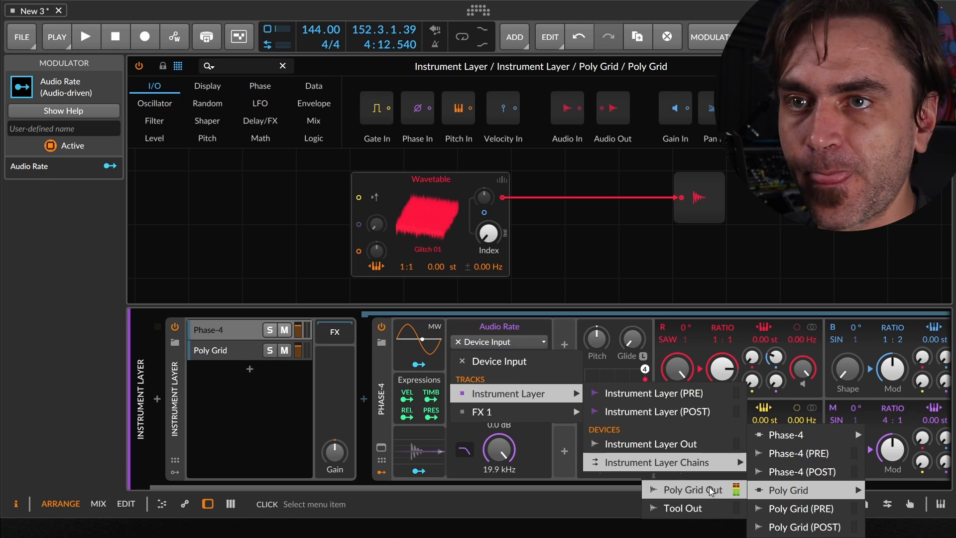
{"action": "left_click", "coordinate": [689, 491]}
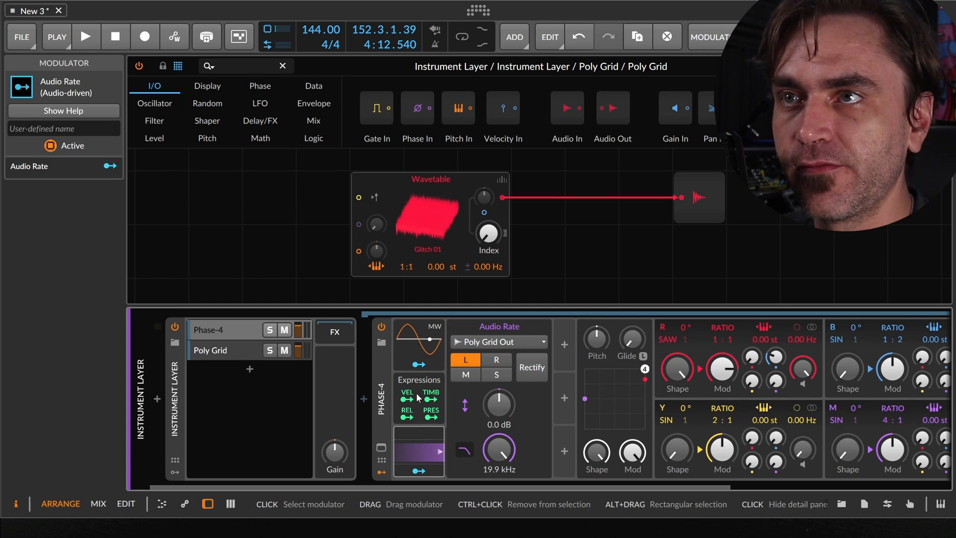
Set the Wavetable's pitch ratio to 1:2 and map Audio Rate to Phase-4's R Phase with an amount of 720.
{"action": "mouse_move", "coordinate": [414, 267]}
{"action": "left_mouse_down"}
{"action": "mouse_move", "coordinate": [414, 259]}
{"action": "mouse_move", "coordinate": [410, 281]}
{"action": "mouse_move", "coordinate": [402, 246]}
{"action": "mouse_move", "coordinate": [402, 277]}
{"action": "left_mouse_up"}
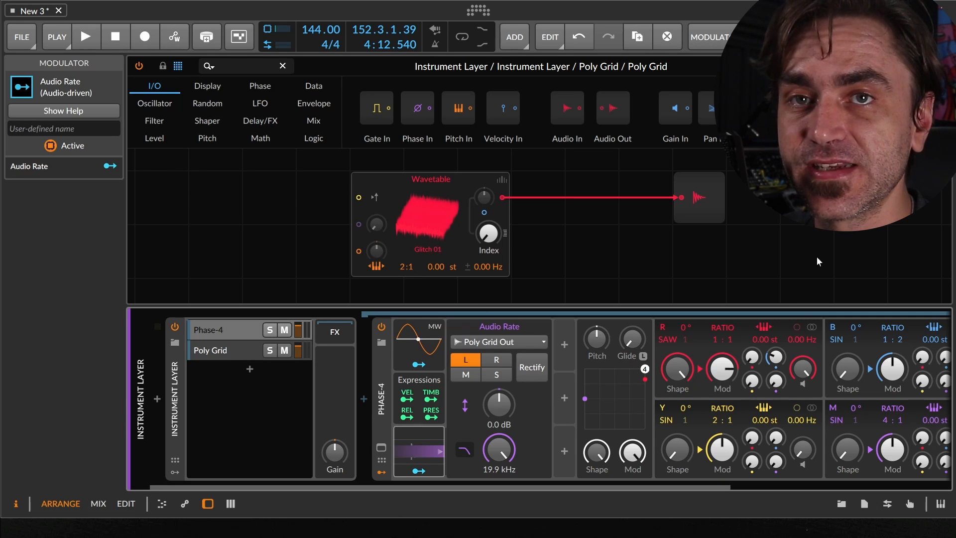
{"action": "left_click", "coordinate": [419, 472]}
{"action": "left_click_drag", "start_coordinate": [685, 330], "coordinate": [686, 312]}
Audition the Glitch 01 modulation by sweeping the Wavetable Index and trying the Audio Rate modulator's cutoff and gain.
{"action": "left_click_drag", "start_coordinate": [488, 233], "coordinate": [489, 225]}
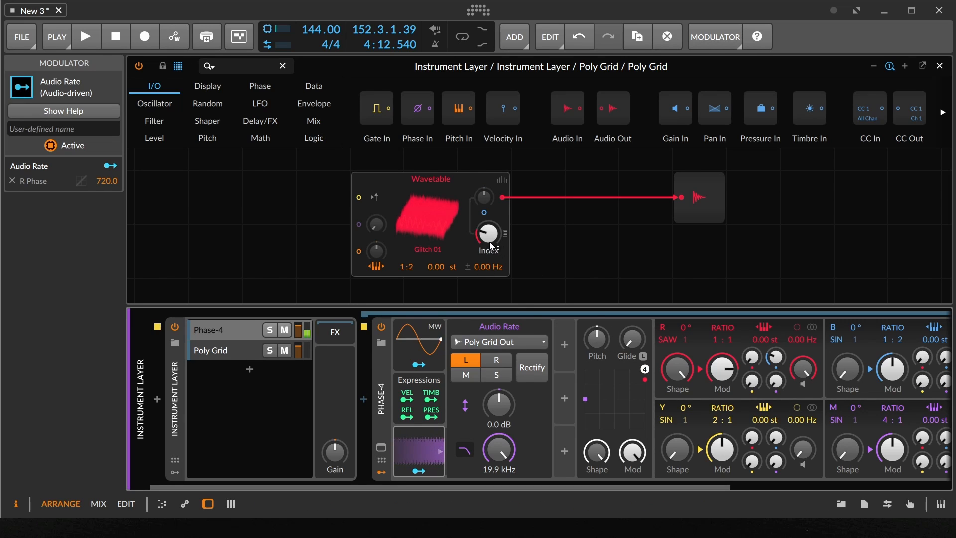
{"action": "mouse_move", "coordinate": [499, 450]}
{"action": "left_mouse_down"}
{"action": "mouse_move", "coordinate": [499, 503]}
{"action": "mouse_move", "coordinate": [499, 450]}
{"action": "left_mouse_up"}
{"action": "left_click_drag", "start_coordinate": [499, 404], "coordinate": [499, 438]}
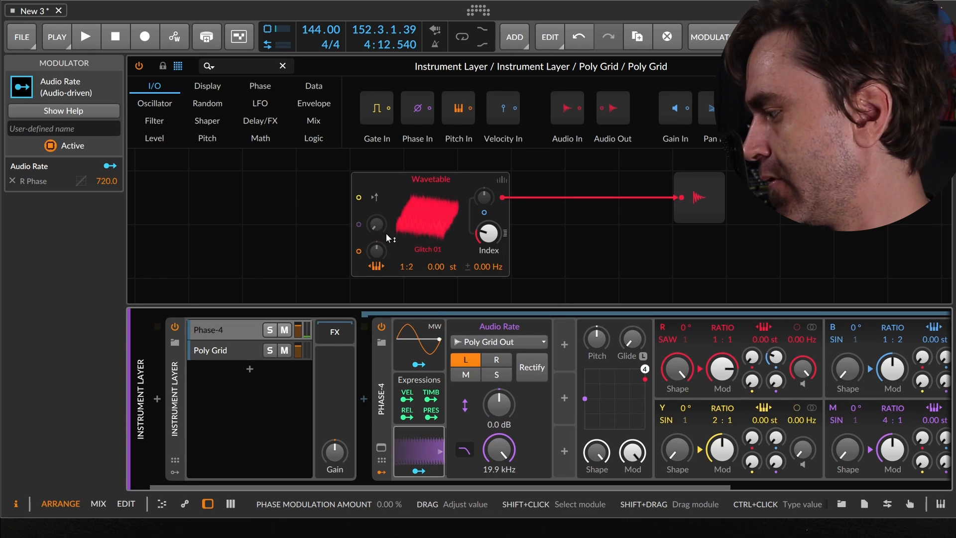
Load the AM 01 wavetable from the [PsyTables V3] AM & RM category and audition it by sweeping the Index.
{"action": "left_click", "coordinate": [428, 223]}
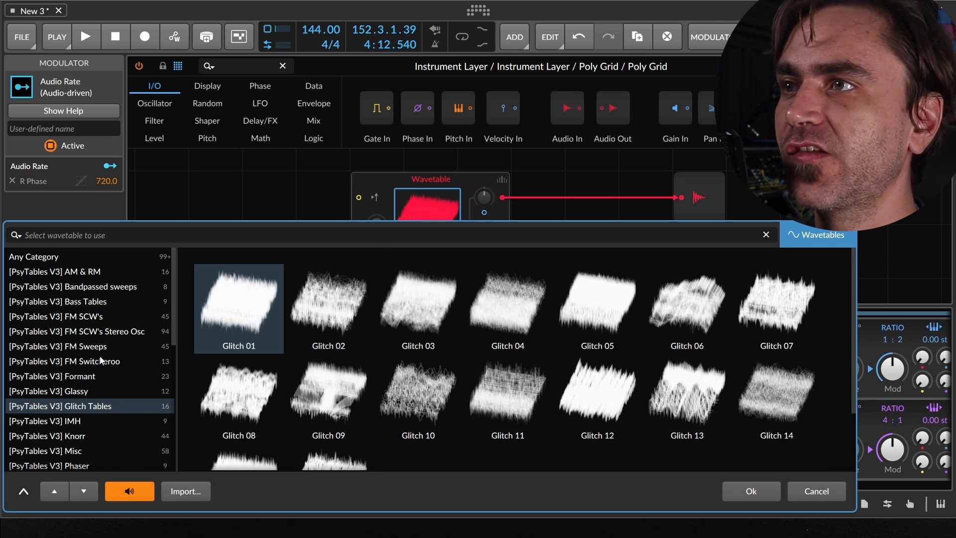
{"action": "left_click", "coordinate": [64, 271]}
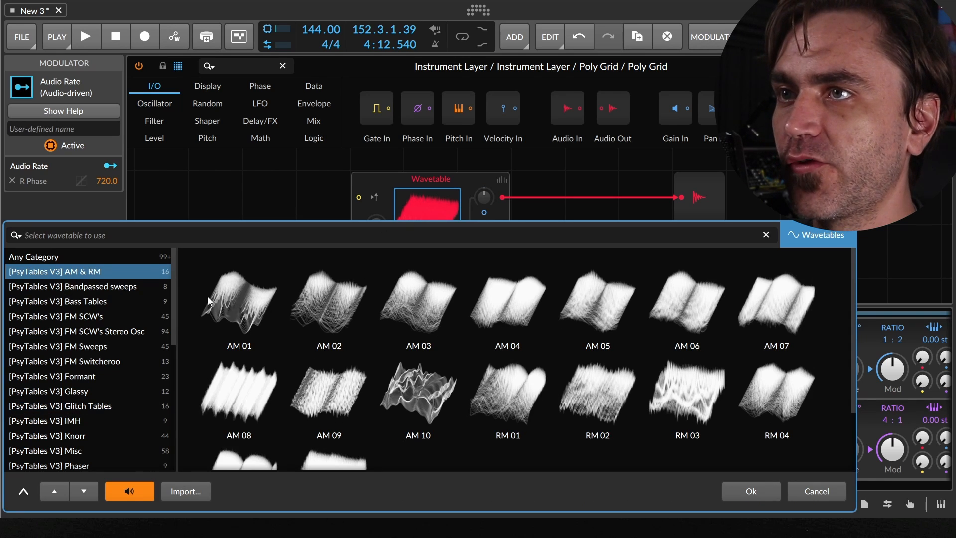
{"action": "left_click", "coordinate": [258, 307]}
{"action": "left_click", "coordinate": [747, 490]}
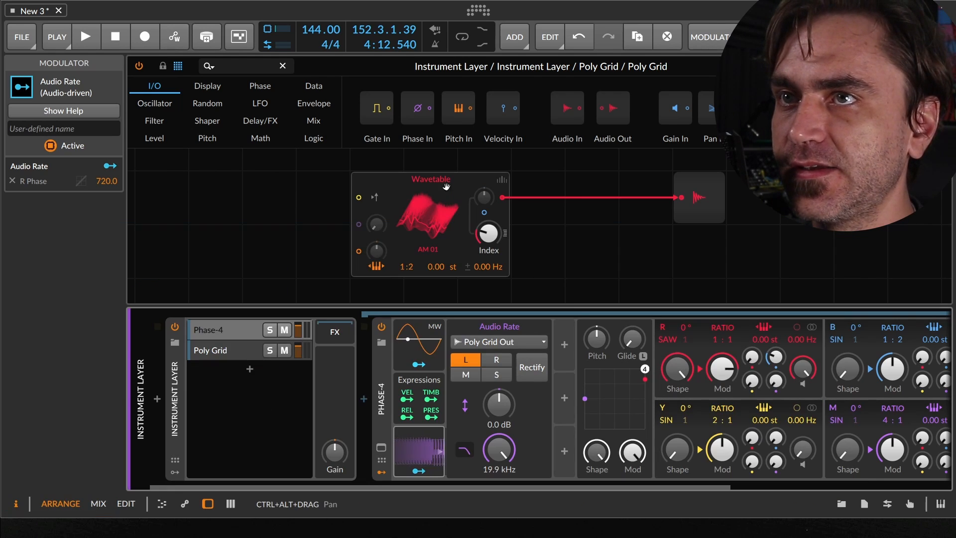
{"action": "left_click_drag", "start_coordinate": [489, 233], "coordinate": [488, 190]}
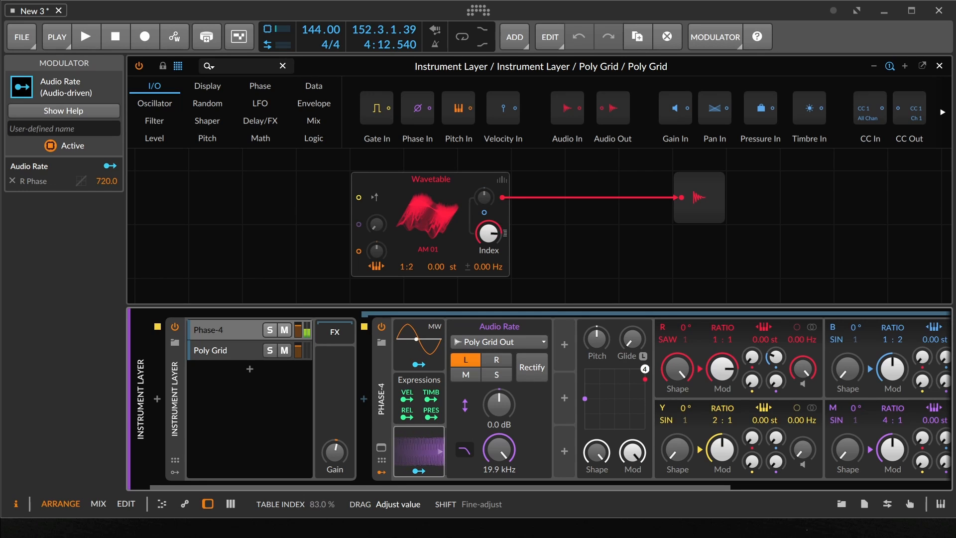
Add a Macro modulator to the Instrument Layer and map it to the Wavetable's Index with an amount of 1.000.
{"action": "left_click", "coordinate": [175, 472]}
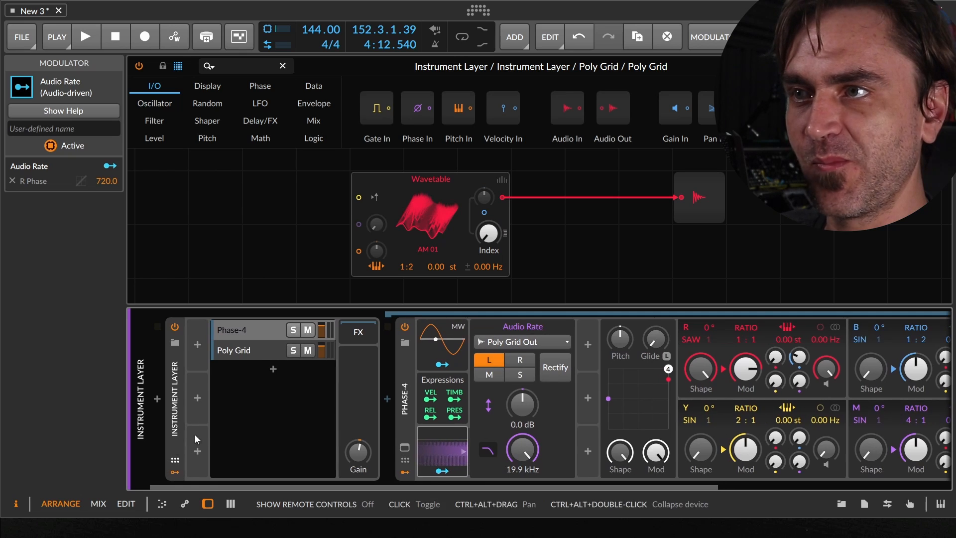
{"action": "left_click", "coordinate": [198, 352]}
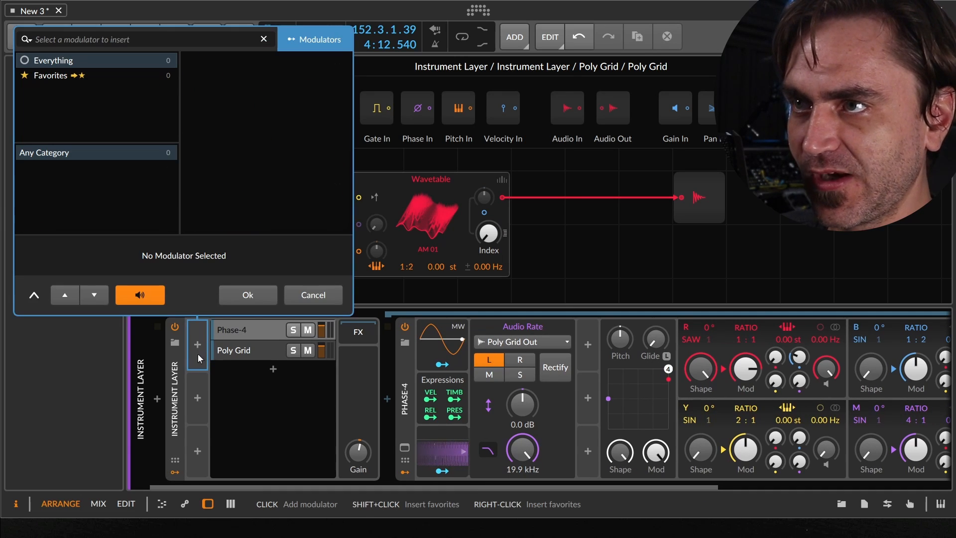
{"action": "type", "text": "mac"}
{"action": "key", "text": "Return"}
{"action": "left_click", "coordinate": [212, 365]}
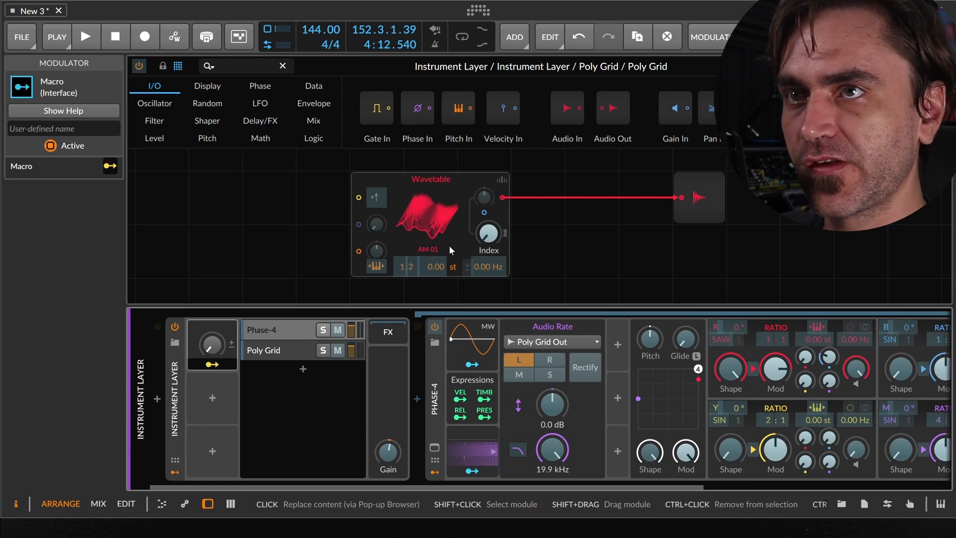
{"action": "left_click", "coordinate": [489, 235]}
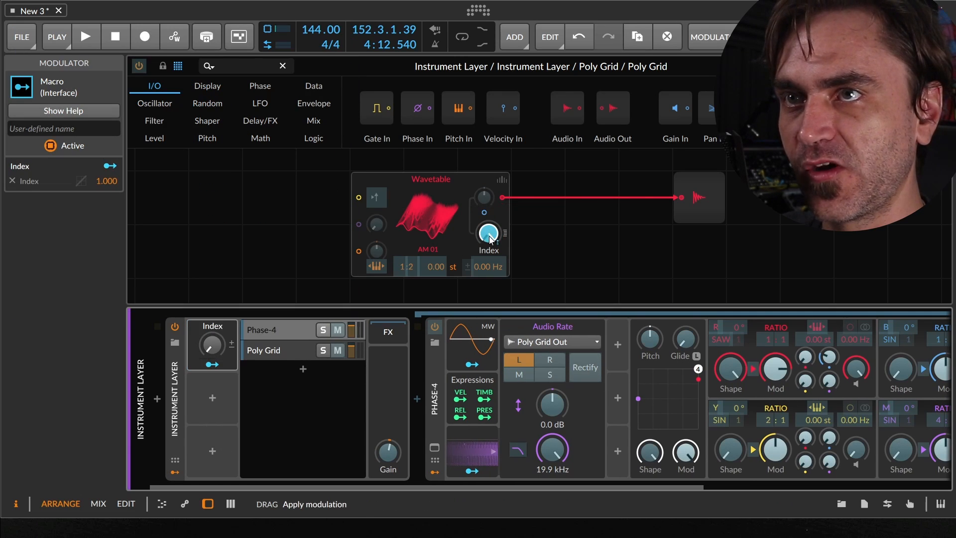
Rename the Index macro as WT Pos.
{"action": "left_click", "coordinate": [210, 326]}
{"action": "type", "text": "W"}
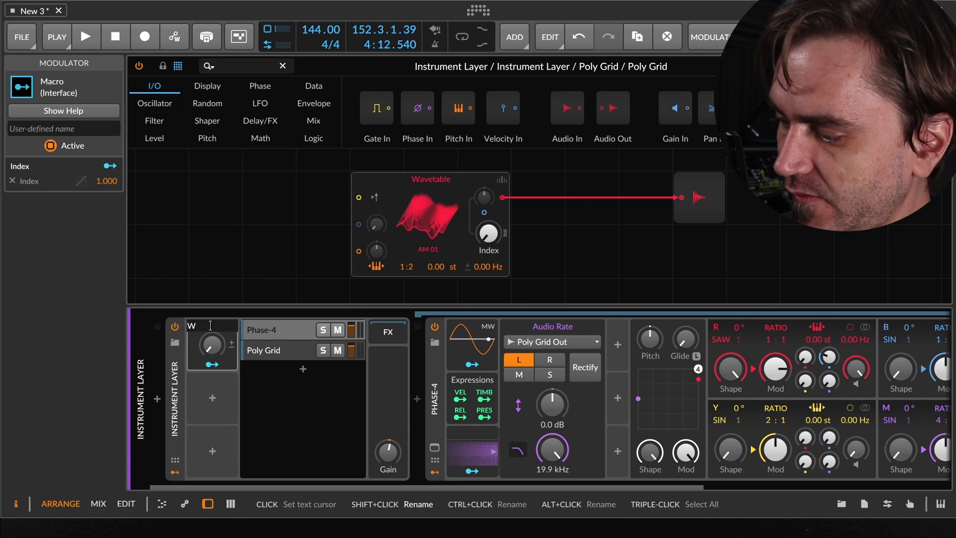
{"action": "type", "text": "T Post"}
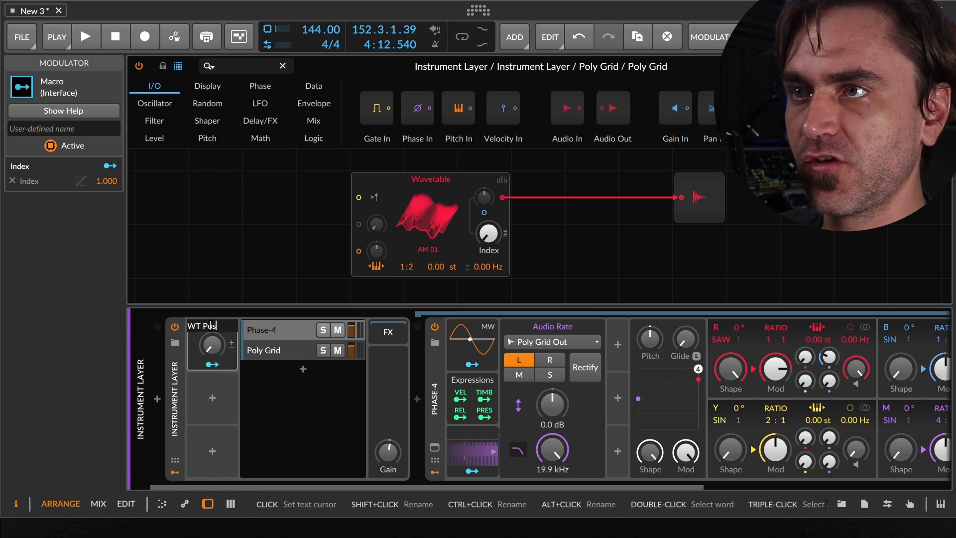
{"action": "key", "text": "Return"}
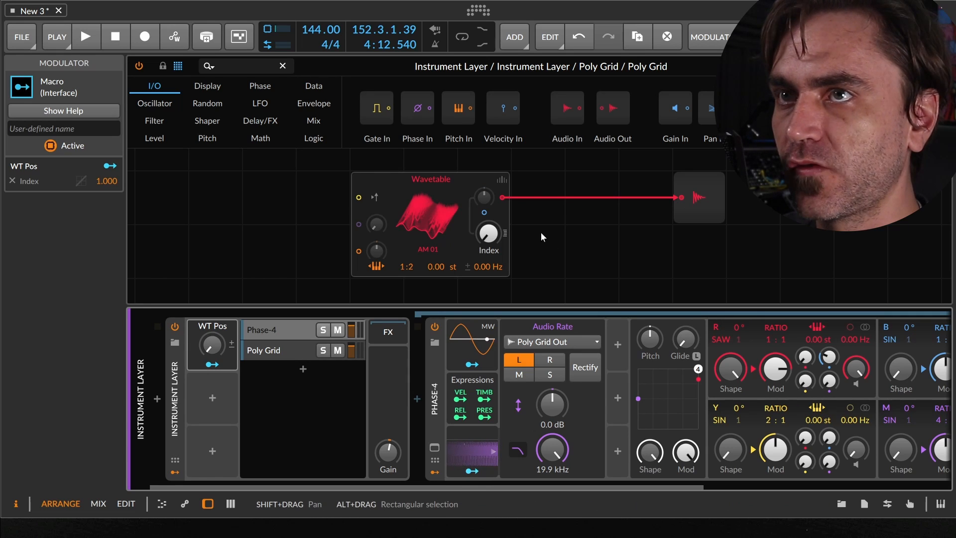
Insert an Attenuate module between the Wavetable and the audio output, with its level at 0.00 %.
{"action": "left_click", "coordinate": [237, 69]}
{"action": "type", "text": "att"}
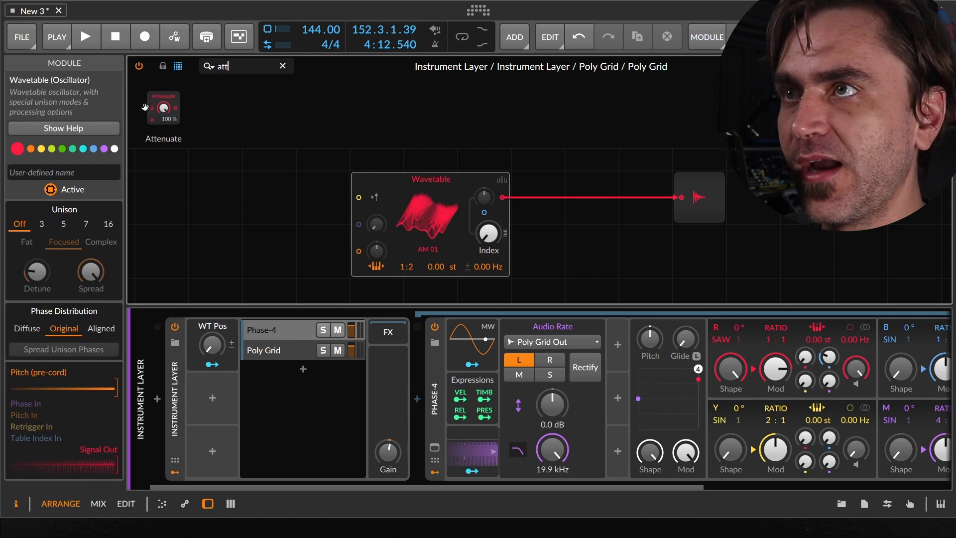
{"action": "left_click_drag", "start_coordinate": [163, 107], "coordinate": [538, 264]}
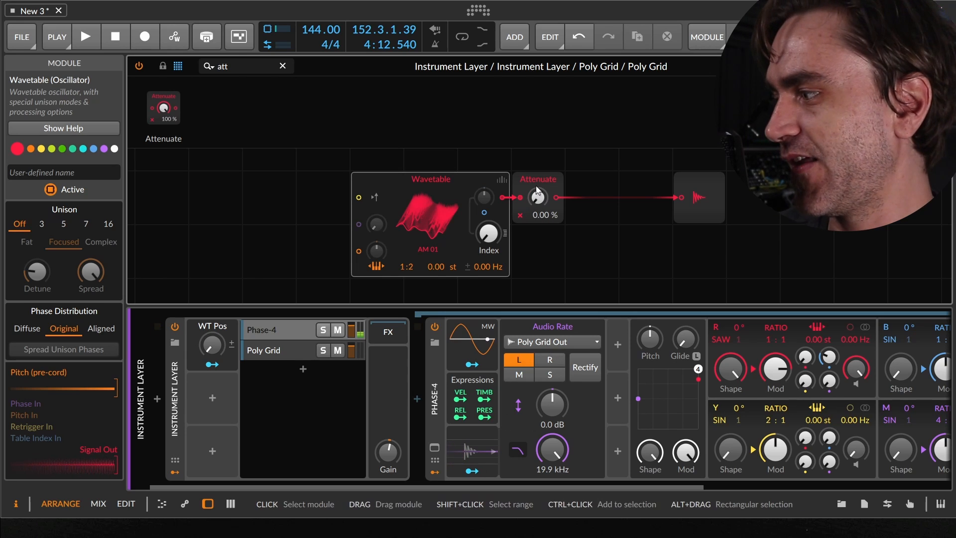
Add a second Macro named Amount to the Instrument Layer and map it to the Attenuate level at 1.000.
{"action": "left_click", "coordinate": [212, 398]}
{"action": "type", "text": "ma"}
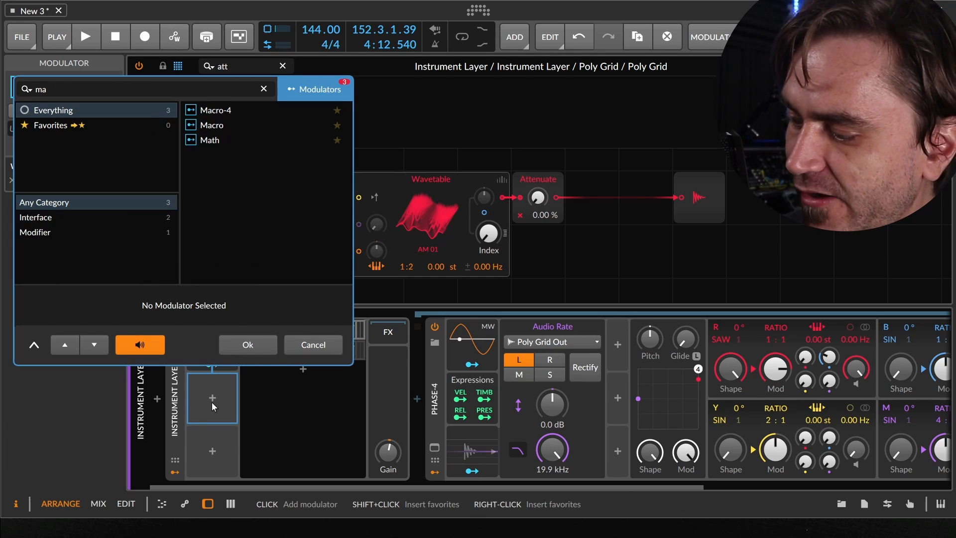
{"action": "key", "text": "Return"}
{"action": "left_click", "coordinate": [214, 417]}
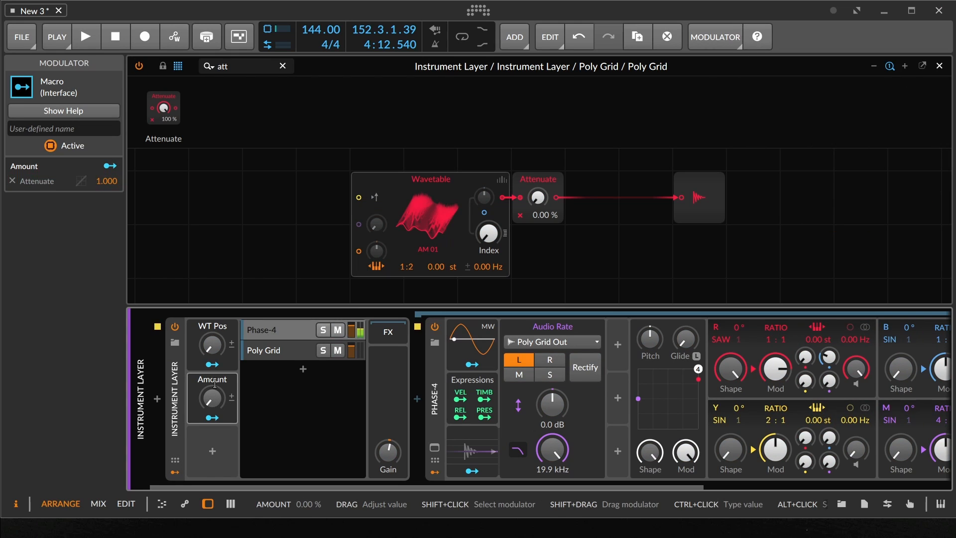
Audition the WT Pos and Amount macros, raising WT Pos to about 76 % and Amount to near its maximum.
{"action": "left_click_drag", "start_coordinate": [213, 348], "coordinate": [212, 482]}
{"action": "left_click_drag", "start_coordinate": [209, 394], "coordinate": [209, 291]}
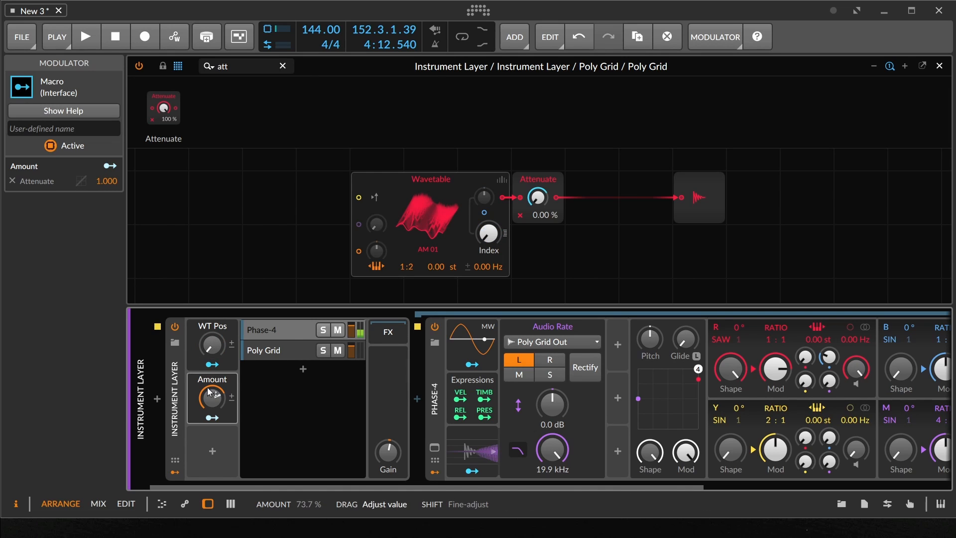
{"action": "left_click_drag", "start_coordinate": [212, 344], "coordinate": [212, 304]}
{"action": "left_click_drag", "start_coordinate": [212, 245], "coordinate": [212, 234]}
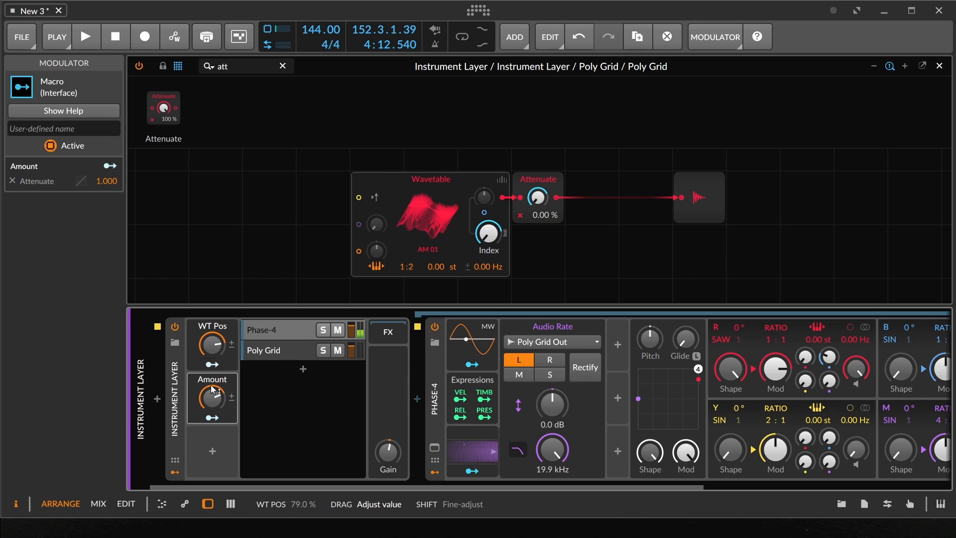
{"action": "mouse_move", "coordinate": [208, 402]}
{"action": "left_mouse_down"}
{"action": "mouse_move", "coordinate": [208, 363]}
{"action": "mouse_move", "coordinate": [212, 392]}
{"action": "left_mouse_up"}
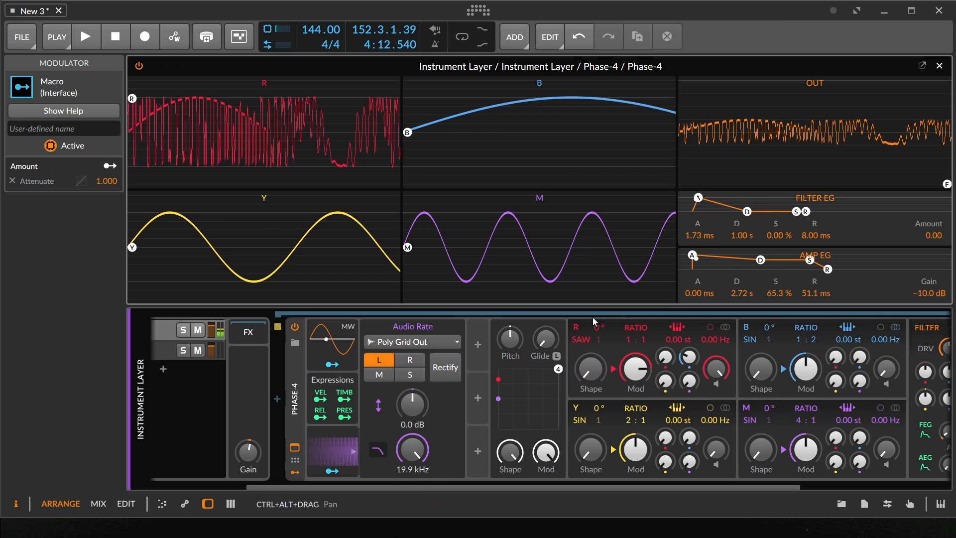
Sweep Phase-4's R oscillator phase up and down, trying offsets as low as -360°.
{"action": "left_click_drag", "start_coordinate": [595, 328], "coordinate": [595, 397]}
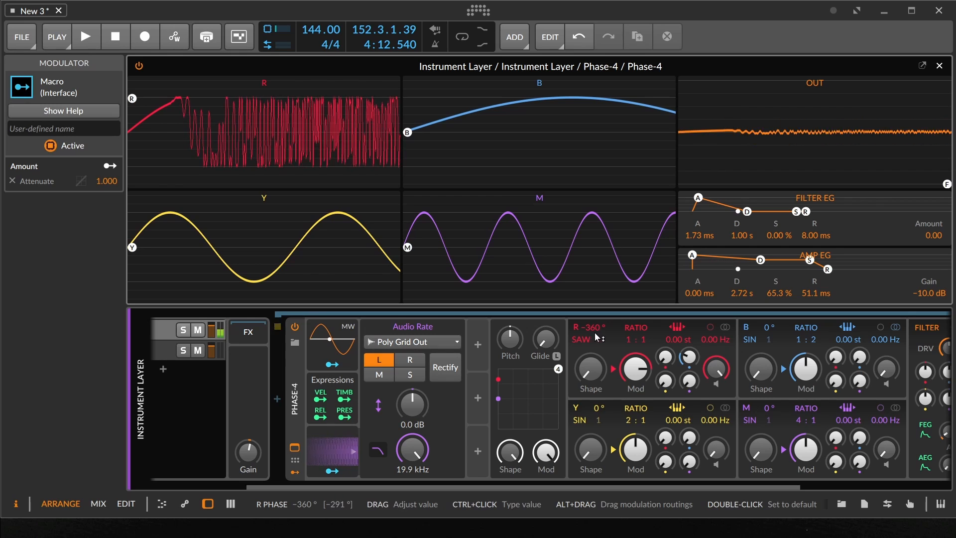
{"action": "left_click_drag", "start_coordinate": [593, 328], "coordinate": [593, 291]}
{"action": "left_click_drag", "start_coordinate": [593, 232], "coordinate": [593, 157]}
{"action": "left_click_drag", "start_coordinate": [593, 328], "coordinate": [594, 282]}
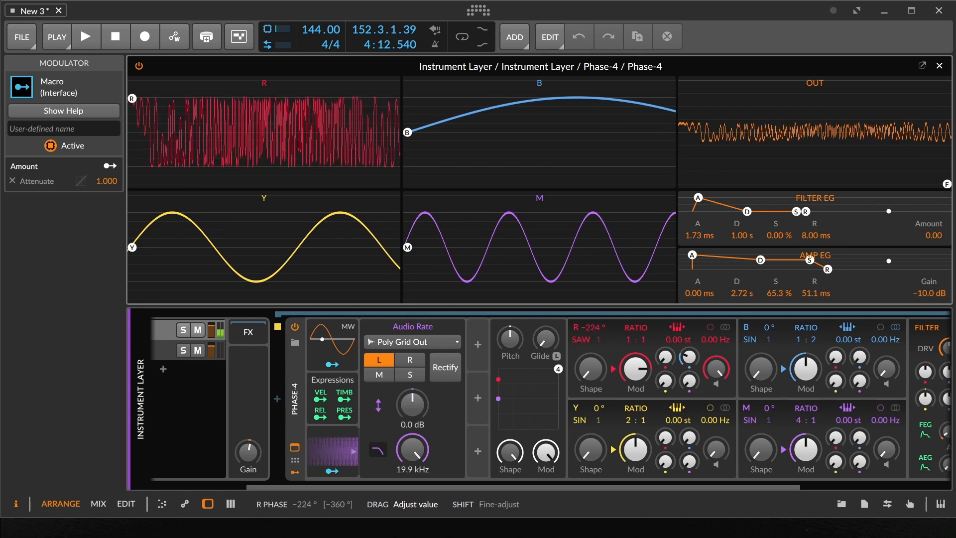
{"action": "left_click_drag", "start_coordinate": [593, 327], "coordinate": [593, 184]}
Raise the R oscillator's Shape amount and set its phase to 38°.
{"action": "mouse_move", "coordinate": [590, 373]}
{"action": "left_mouse_down"}
{"action": "mouse_move", "coordinate": [591, 279]}
{"action": "mouse_move", "coordinate": [590, 314]}
{"action": "left_mouse_up"}
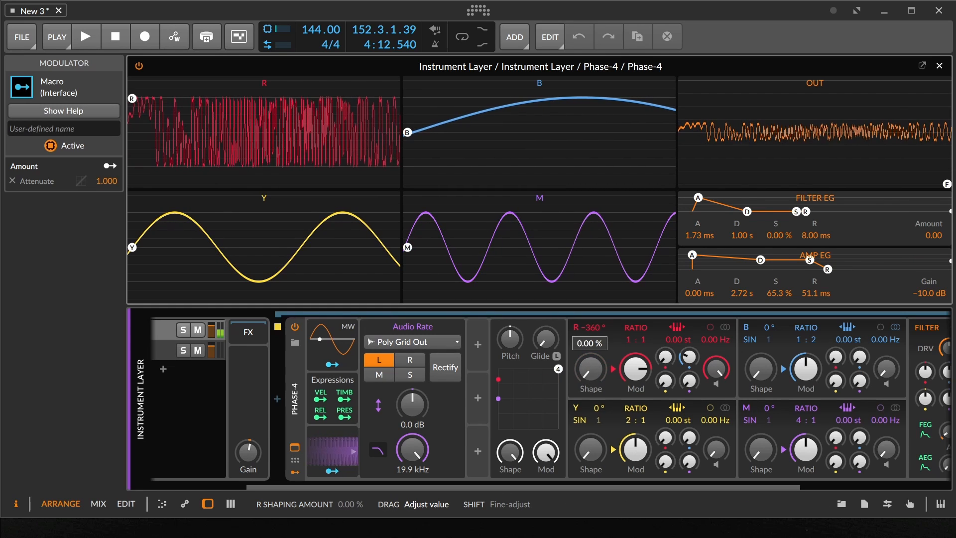
{"action": "left_click_drag", "start_coordinate": [590, 369], "coordinate": [590, 448]}
{"action": "left_click_drag", "start_coordinate": [590, 369], "coordinate": [591, 454]}
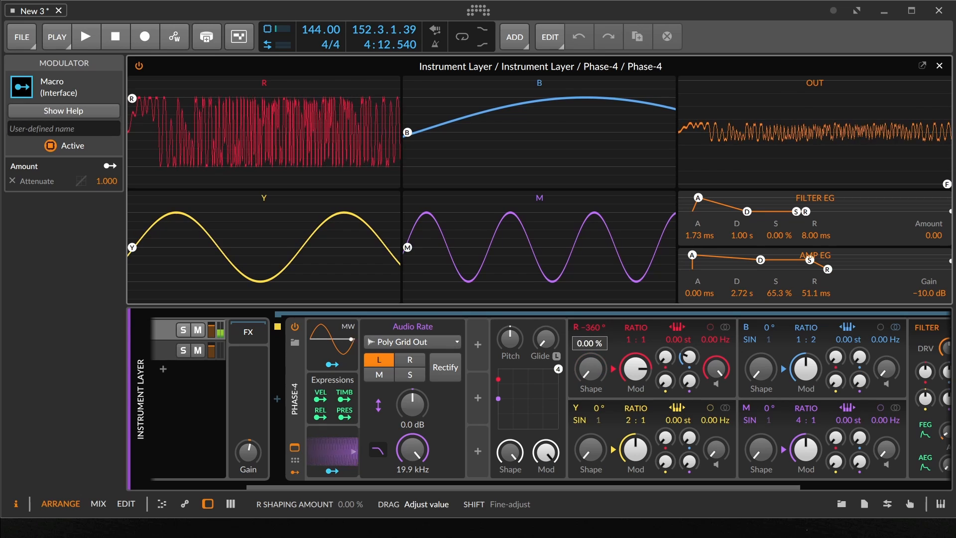
{"action": "mouse_move", "coordinate": [593, 329]}
{"action": "left_mouse_down"}
{"action": "mouse_move", "coordinate": [593, 219]}
{"action": "mouse_move", "coordinate": [592, 301]}
{"action": "left_mouse_up"}
{"action": "left_click_drag", "start_coordinate": [589, 374], "coordinate": [589, 292]}
{"action": "left_click_drag", "start_coordinate": [596, 328], "coordinate": [596, 301]}
{"action": "left_click_drag", "start_coordinate": [334, 384], "coordinate": [474, 383]}
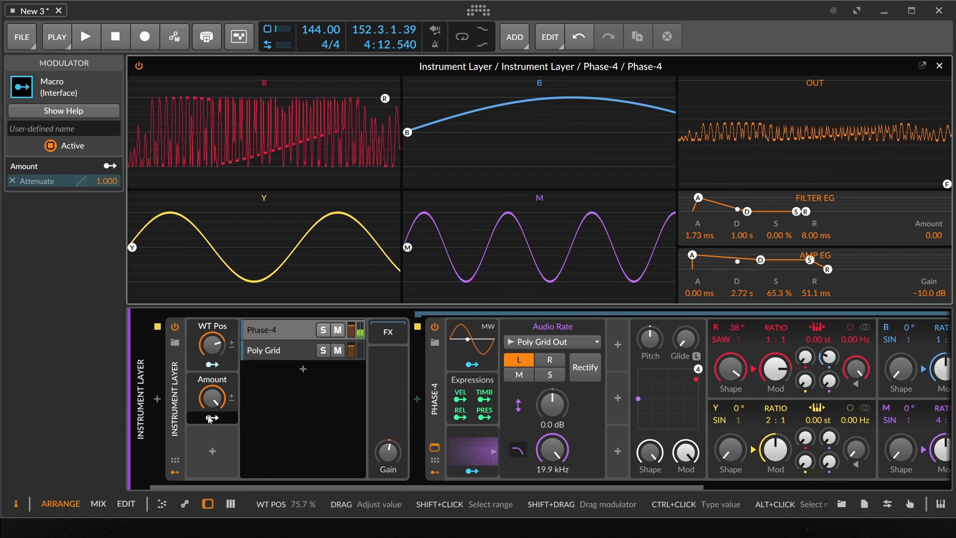
Fine-tune the WT Pos macro and raise the modulation of Phase-4's R oscillator from oscillators B, Y and M.
{"action": "mouse_move", "coordinate": [216, 352]}
{"action": "left_mouse_down"}
{"action": "mouse_move", "coordinate": [217, 338]}
{"action": "mouse_move", "coordinate": [216, 377]}
{"action": "mouse_move", "coordinate": [217, 343]}
{"action": "left_mouse_up"}
{"action": "left_click_drag", "start_coordinate": [718, 397], "coordinate": [560, 397]}
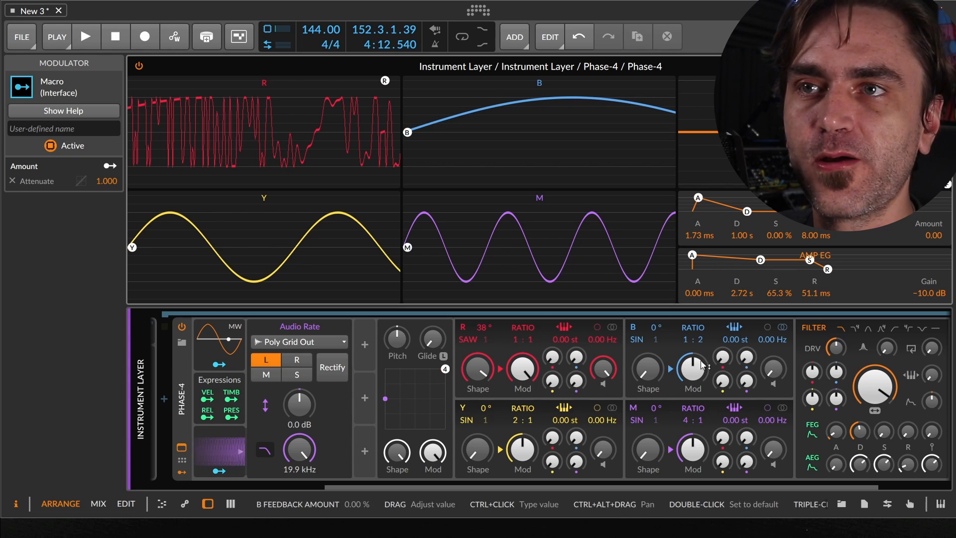
{"action": "left_click_drag", "start_coordinate": [581, 357], "coordinate": [581, 330]}
{"action": "left_click_drag", "start_coordinate": [550, 383], "coordinate": [549, 368]}
{"action": "left_click_drag", "start_coordinate": [572, 384], "coordinate": [573, 360]}
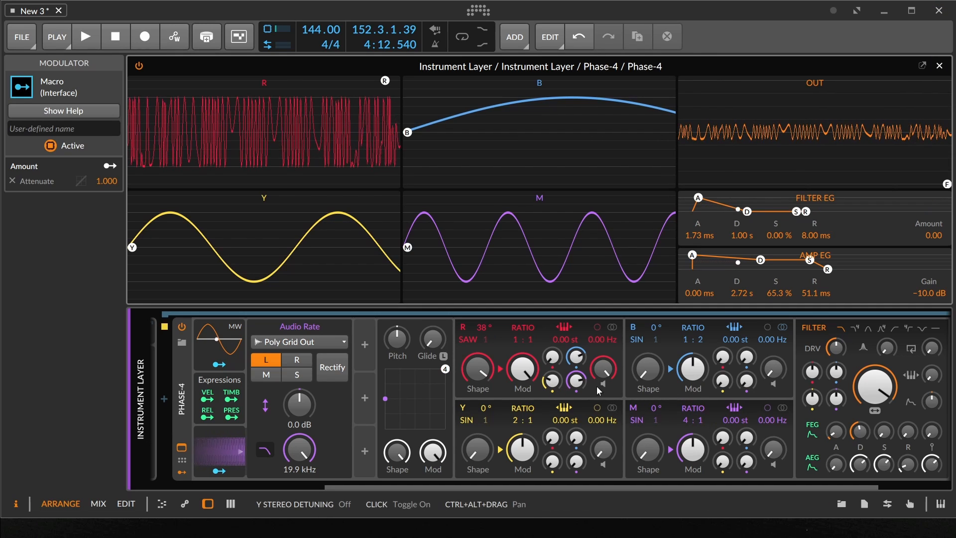
Increase the Mod amounts of oscillators B, M and Y, with Y at 347 %, and phase-modulate Y from B.
{"action": "left_click_drag", "start_coordinate": [693, 369], "coordinate": [692, 359]}
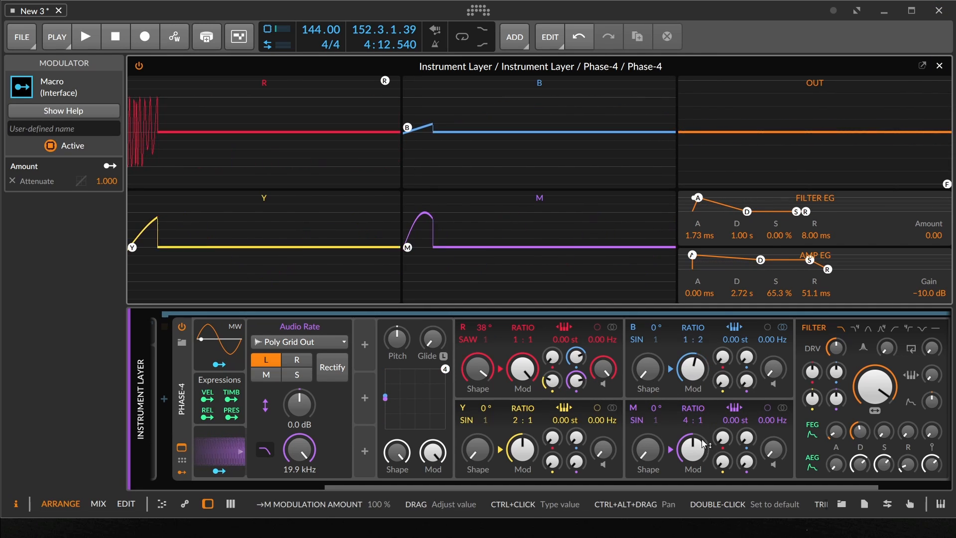
{"action": "left_click_drag", "start_coordinate": [693, 448], "coordinate": [693, 424]}
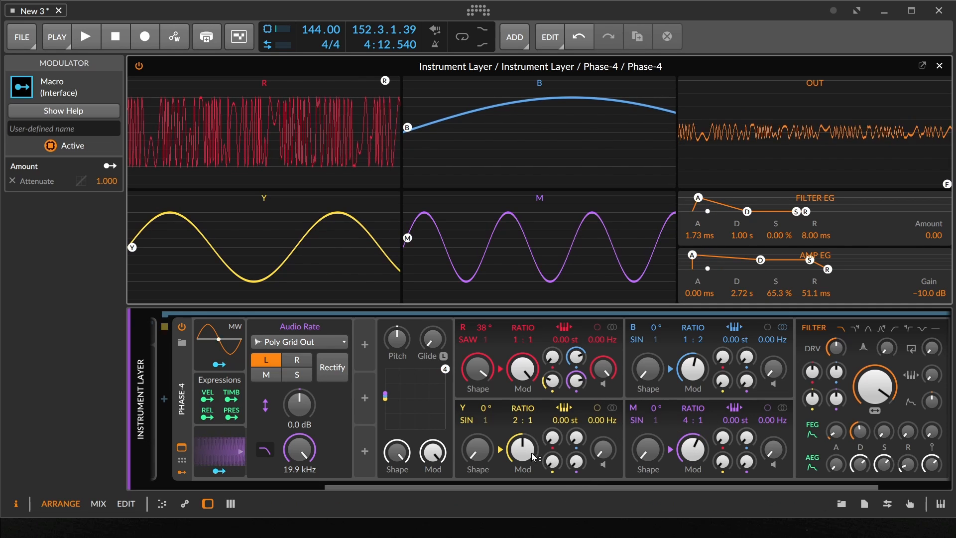
{"action": "left_click_drag", "start_coordinate": [552, 437], "coordinate": [571, 423]}
{"action": "double_click", "coordinate": [552, 437]}
{"action": "left_click_drag", "start_coordinate": [523, 449], "coordinate": [523, 417]}
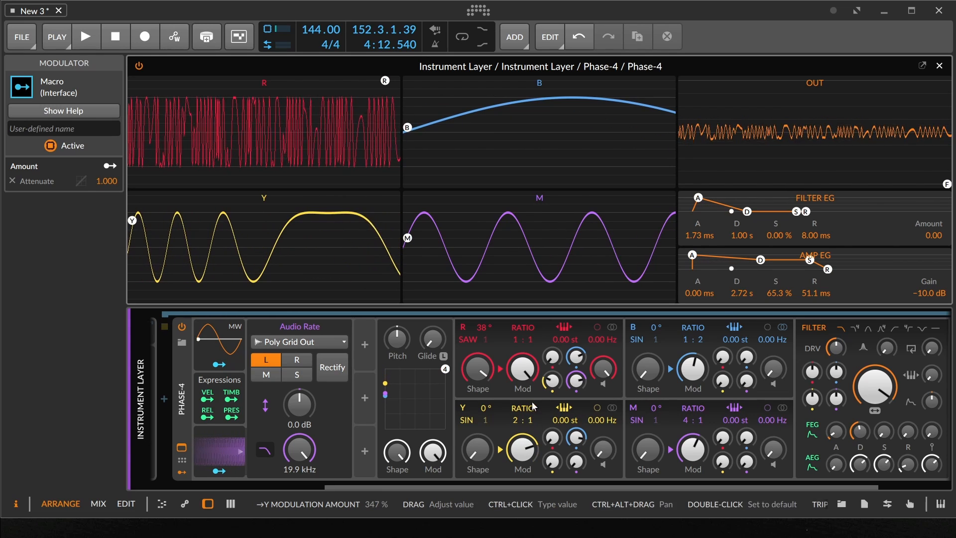
Fine-tune the R oscillator's modulation from B and raise its Shape amount to maximum.
{"action": "left_click_drag", "start_coordinate": [577, 363], "coordinate": [576, 362]}
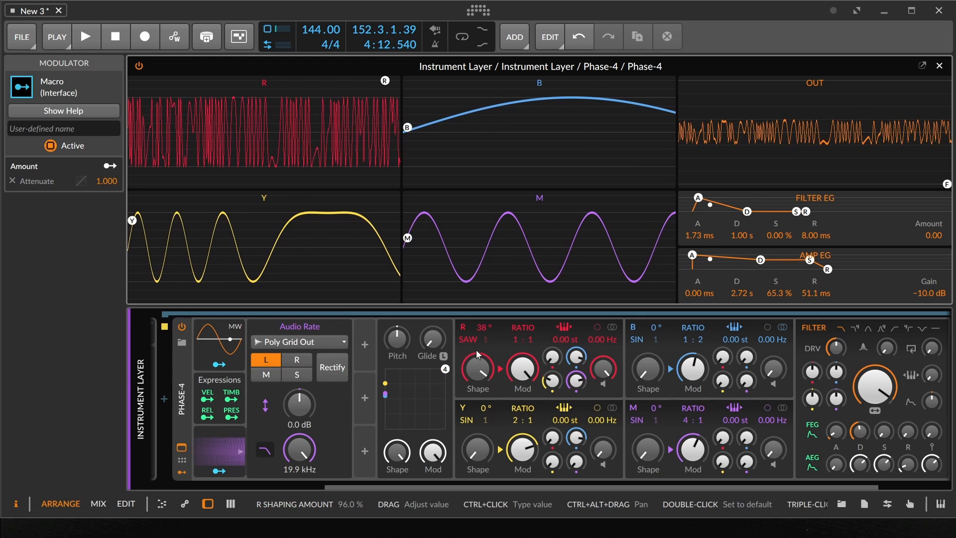
{"action": "left_click_drag", "start_coordinate": [477, 369], "coordinate": [522, 369]}
{"action": "left_click_drag", "start_coordinate": [693, 369], "coordinate": [693, 369]}
Switch Phase-4's filter to band-pass, raise its resonance and drive, and lower the cutoff frequency.
{"action": "left_click_drag", "start_coordinate": [862, 399], "coordinate": [836, 371]}
{"action": "double_click", "coordinate": [812, 399]}
{"action": "left_click_drag", "start_coordinate": [887, 348], "coordinate": [888, 348]}
{"action": "left_click_drag", "start_coordinate": [875, 387], "coordinate": [875, 387]}
{"action": "left_click", "coordinate": [868, 329]}
{"action": "left_click_drag", "start_coordinate": [837, 347], "coordinate": [837, 347]}
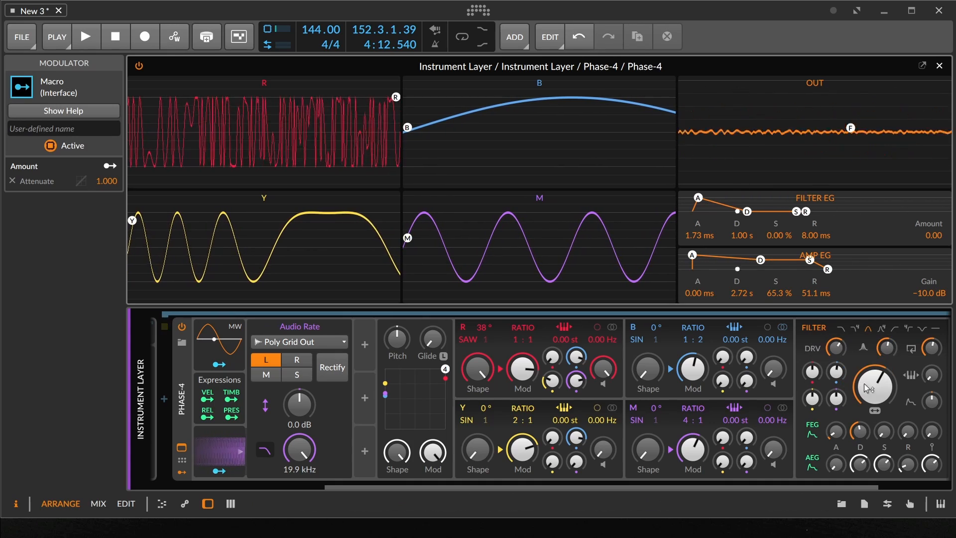
Try modulating the filter cutoff from oscillators B and Y while sweeping the filter frequency.
{"action": "left_click_drag", "start_coordinate": [875, 387], "coordinate": [836, 366]}
{"action": "left_click_drag", "start_coordinate": [875, 387], "coordinate": [875, 366]}
{"action": "left_click_drag", "start_coordinate": [813, 398], "coordinate": [812, 383]}
{"action": "mouse_move", "coordinate": [876, 387]}
{"action": "left_mouse_down"}
{"action": "mouse_move", "coordinate": [875, 369]}
{"action": "mouse_move", "coordinate": [876, 398]}
{"action": "left_mouse_up"}
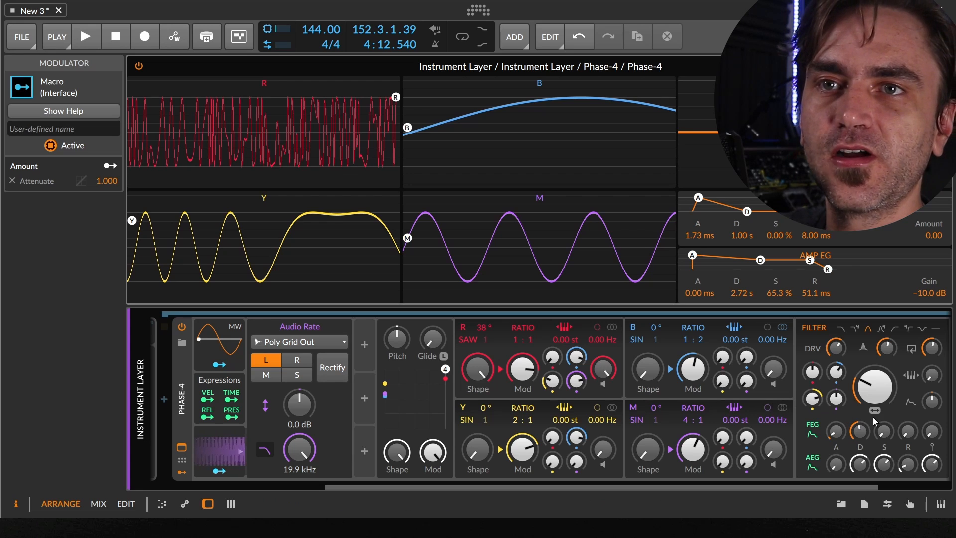
Try changing the filter modulation from oscillator R while sweeping the cutoff up and down.
{"action": "scroll", "coordinate": [875, 424], "scroll_direction": "down", "scroll_amount": 3}
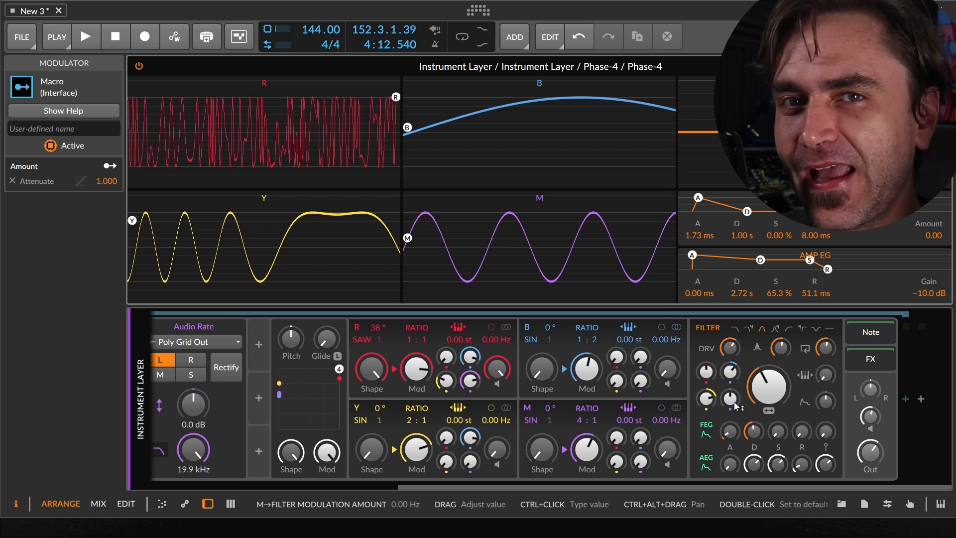
{"action": "mouse_move", "coordinate": [770, 385]}
{"action": "left_mouse_down"}
{"action": "mouse_move", "coordinate": [785, 356]}
{"action": "mouse_move", "coordinate": [769, 380]}
{"action": "left_mouse_up"}
{"action": "left_click_drag", "start_coordinate": [707, 372], "coordinate": [706, 401]}
{"action": "left_click_drag", "start_coordinate": [770, 386], "coordinate": [769, 351]}
{"action": "left_click_drag", "start_coordinate": [770, 386], "coordinate": [770, 357]}
Reset the filter modulation amounts from R, B and Y to zero and sweep the filter frequency around 93.4 Hz.
{"action": "double_click", "coordinate": [706, 371]}
{"action": "double_click", "coordinate": [731, 373]}
{"action": "double_click", "coordinate": [707, 399]}
{"action": "left_click_drag", "start_coordinate": [770, 388], "coordinate": [770, 423]}
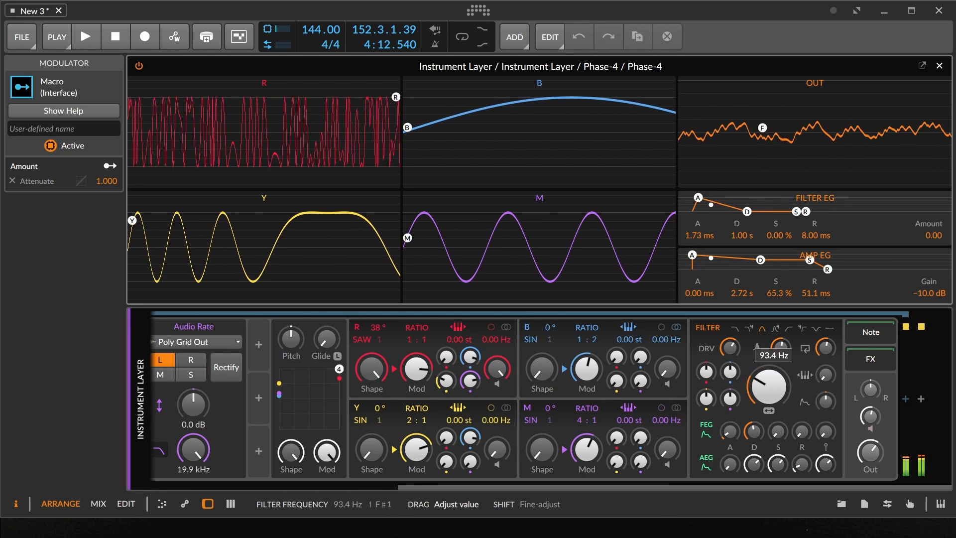
Readjust the filter frequency and reintroduce filter modulation from oscillator B.
{"action": "left_click_drag", "start_coordinate": [770, 387], "coordinate": [731, 355]}
{"action": "left_click_drag", "start_coordinate": [770, 386], "coordinate": [769, 398]}
{"action": "left_click_drag", "start_coordinate": [731, 373], "coordinate": [769, 386]}
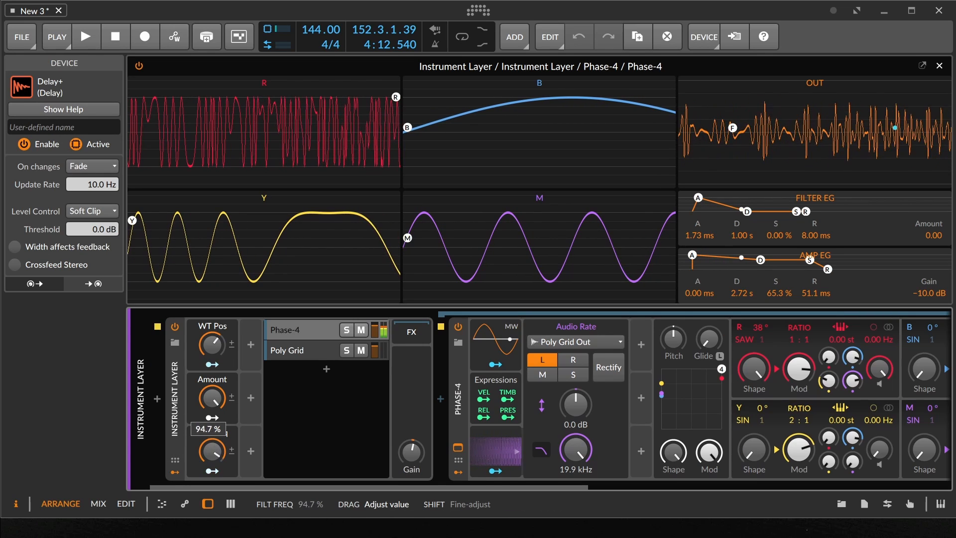
Audition the filter sweep with the Filt Freq macro while nudging the WT Pos macro.
{"action": "left_click_drag", "start_coordinate": [212, 451], "coordinate": [212, 428]}
{"action": "mouse_move", "coordinate": [213, 350]}
{"action": "left_mouse_down"}
{"action": "mouse_move", "coordinate": [212, 387]}
{"action": "mouse_move", "coordinate": [213, 348]}
{"action": "left_mouse_up"}
{"action": "left_click_drag", "start_coordinate": [213, 450], "coordinate": [212, 423]}
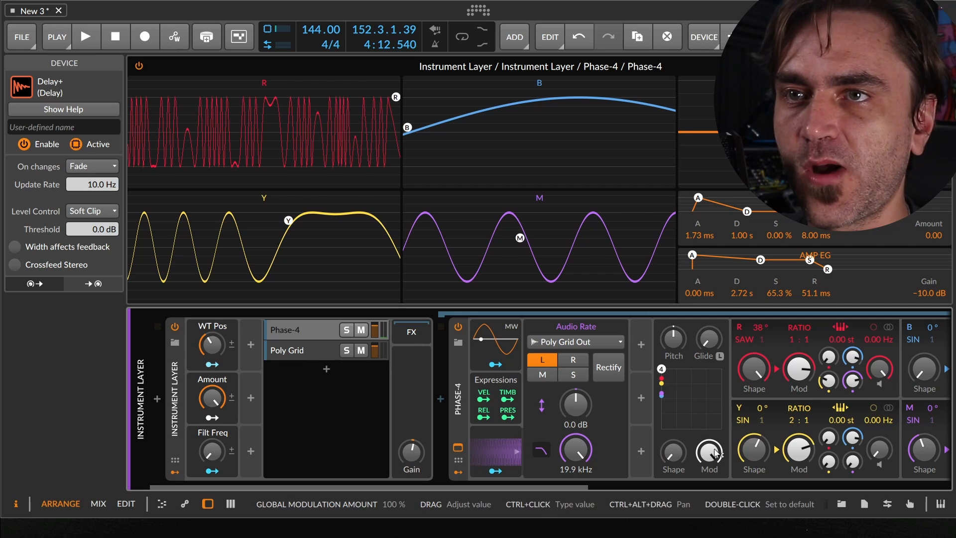
Lower Phase-4's global Mod amount and map the Filt Freq macro to global Shape at 0.887 and Mod at 0.660.
{"action": "mouse_move", "coordinate": [715, 454]}
{"action": "left_mouse_down"}
{"action": "mouse_move", "coordinate": [716, 498]}
{"action": "mouse_move", "coordinate": [706, 448]}
{"action": "left_mouse_up"}
{"action": "left_click", "coordinate": [212, 472]}
{"action": "left_click", "coordinate": [211, 471]}
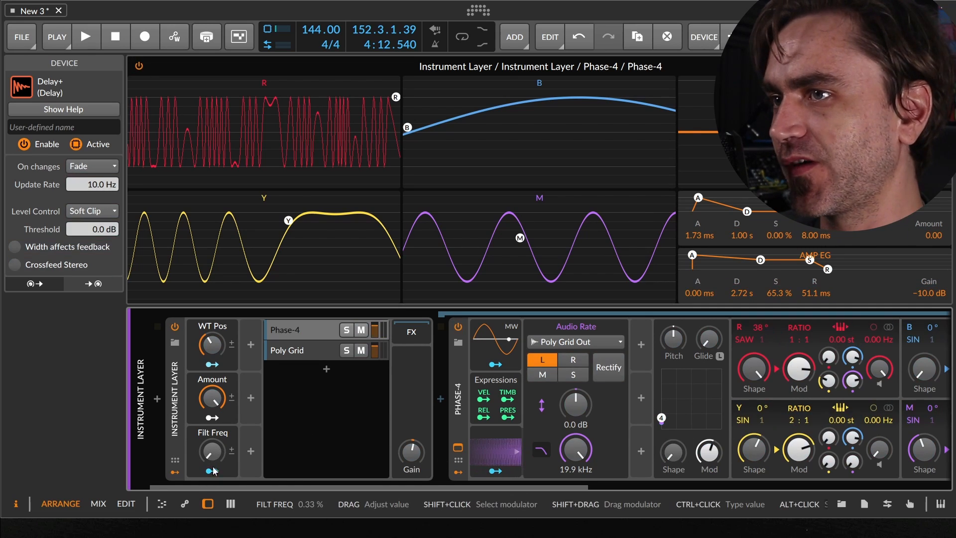
{"action": "mouse_move", "coordinate": [220, 457]}
{"action": "left_mouse_down"}
{"action": "mouse_move", "coordinate": [226, 431]}
{"action": "mouse_move", "coordinate": [227, 451]}
{"action": "left_mouse_up"}
Map the Filt Freq macro to the WT Pos macro at 0.533 and audition the sweep up to 100 %.
{"action": "left_click", "coordinate": [213, 471]}
{"action": "left_click_drag", "start_coordinate": [213, 365], "coordinate": [213, 344]}
{"action": "left_click", "coordinate": [213, 471]}
{"action": "left_click_drag", "start_coordinate": [213, 451], "coordinate": [213, 424]}
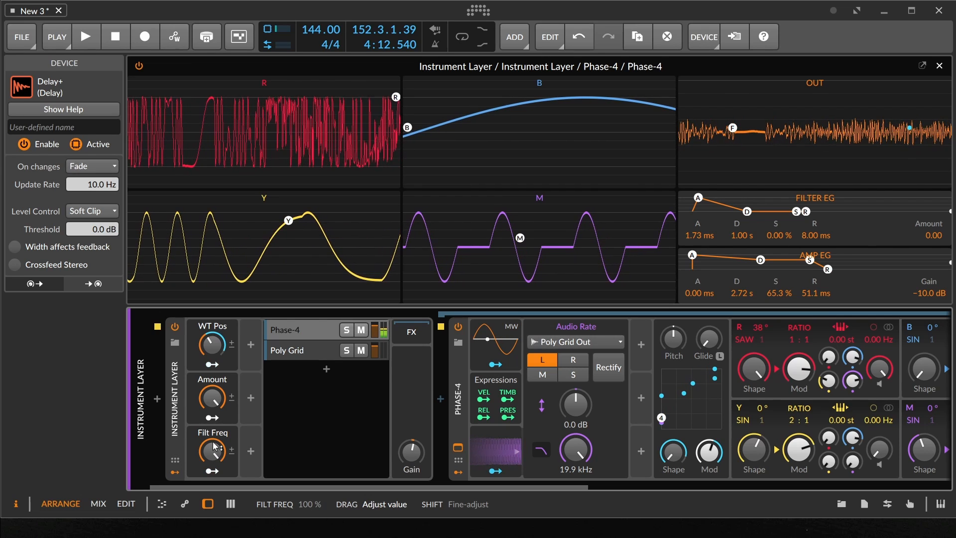
Map the Filt Freq macro to the Amount macro at 0.690 and audition the combined sweep down to zero.
{"action": "left_click", "coordinate": [218, 471]}
{"action": "left_click_drag", "start_coordinate": [212, 397], "coordinate": [212, 389]}
{"action": "left_click", "coordinate": [214, 471]}
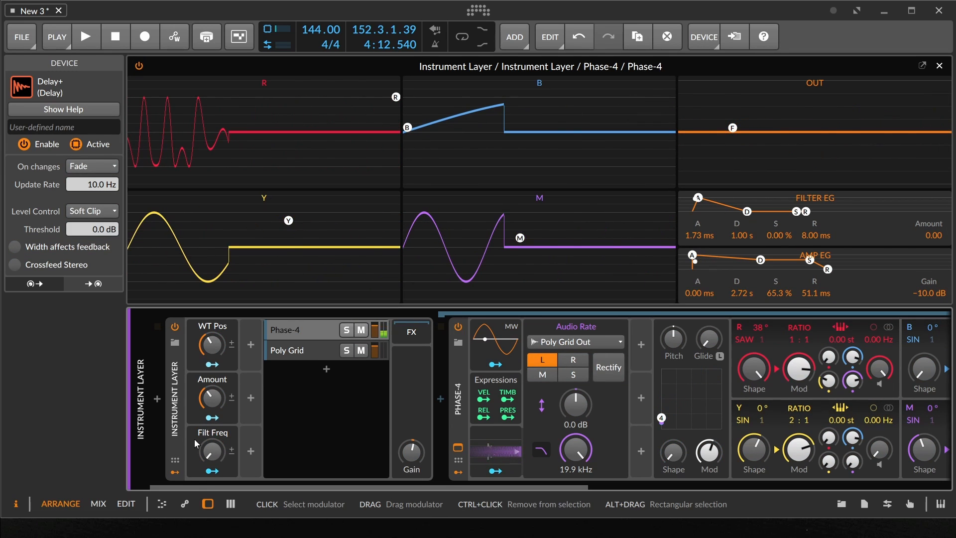
{"action": "left_click_drag", "start_coordinate": [208, 457], "coordinate": [208, 446]}
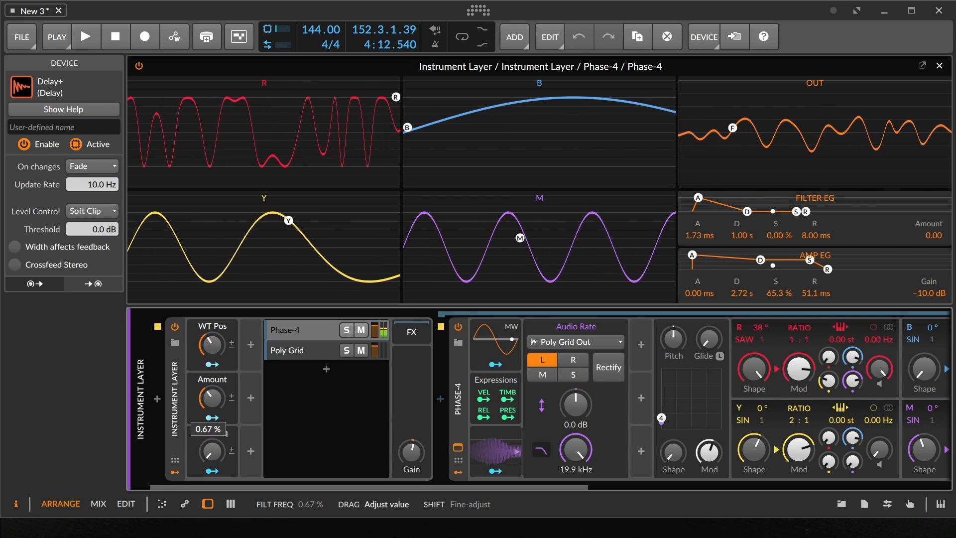
{"action": "left_click_drag", "start_coordinate": [208, 446], "coordinate": [208, 483]}
{"action": "mouse_move", "coordinate": [209, 448]}
{"action": "left_mouse_down"}
{"action": "mouse_move", "coordinate": [209, 486]}
{"action": "mouse_move", "coordinate": [209, 456]}
{"action": "left_mouse_up"}
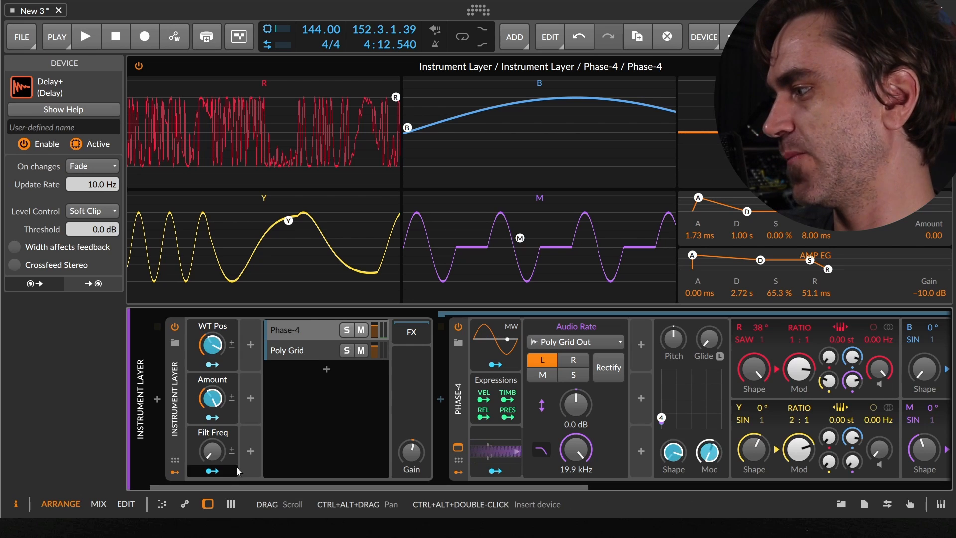
Add an ADSR modulator to the Instrument Layer.
{"action": "left_click", "coordinate": [251, 359]}
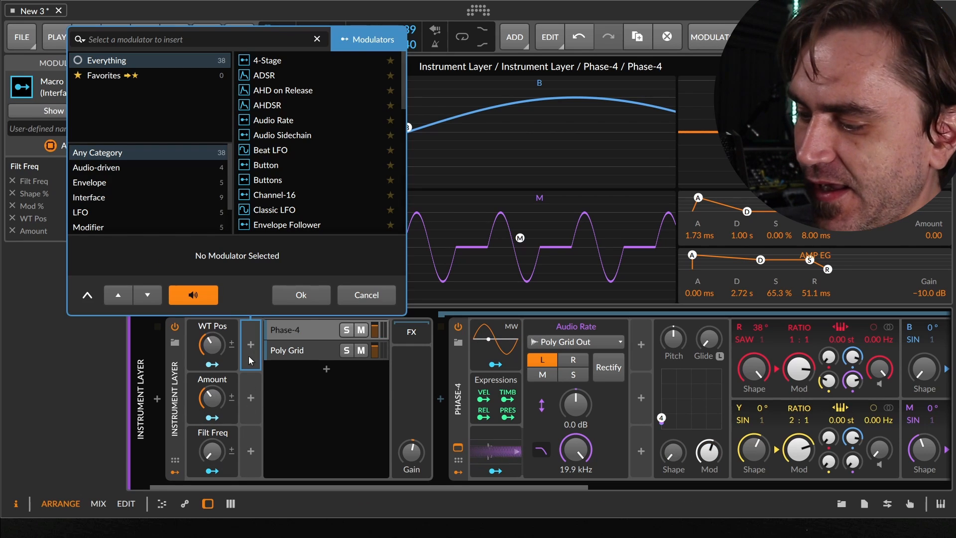
{"action": "type", "text": "ads"}
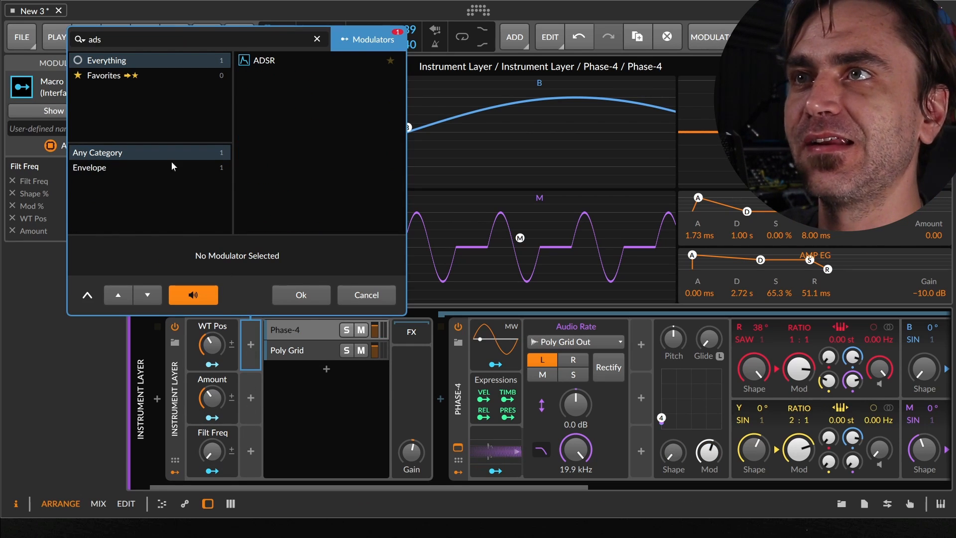
{"action": "left_click", "coordinate": [273, 61]}
{"action": "left_click", "coordinate": [301, 295]}
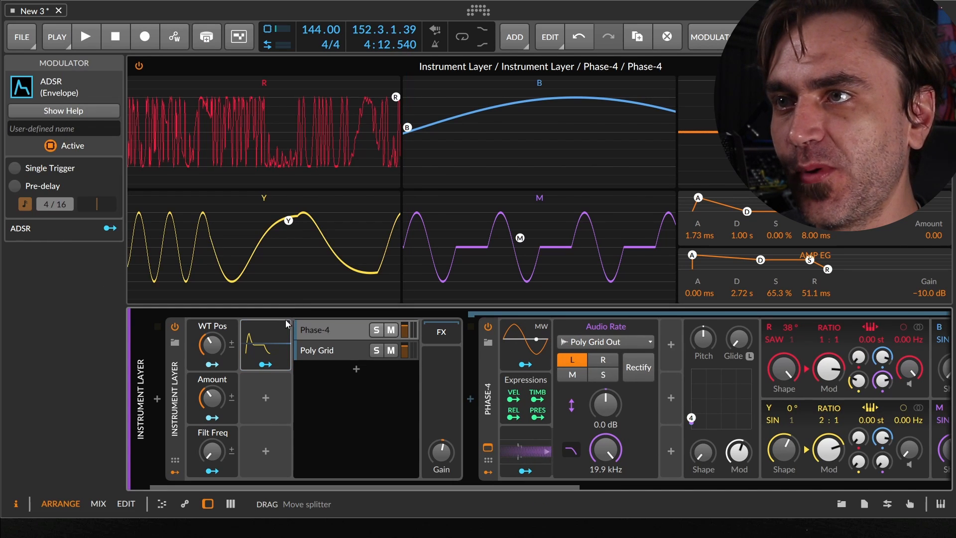
Map the ADSR to the Filt Freq macro at 1.000 and lengthen the envelope's attack.
{"action": "left_click", "coordinate": [265, 365]}
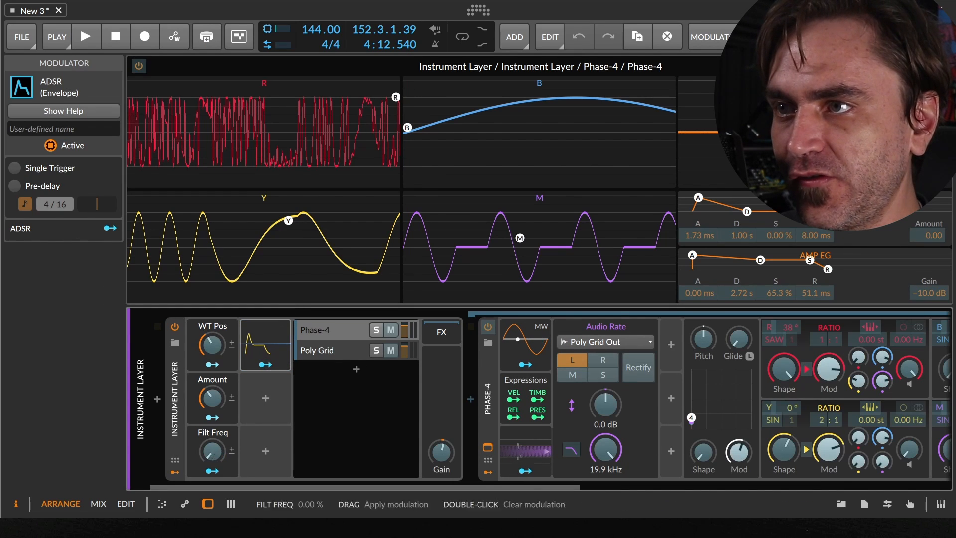
{"action": "left_click_drag", "start_coordinate": [212, 451], "coordinate": [231, 424]}
{"action": "left_click", "coordinate": [268, 364]}
{"action": "left_click", "coordinate": [286, 346]}
{"action": "left_click_drag", "start_coordinate": [312, 453], "coordinate": [313, 439]}
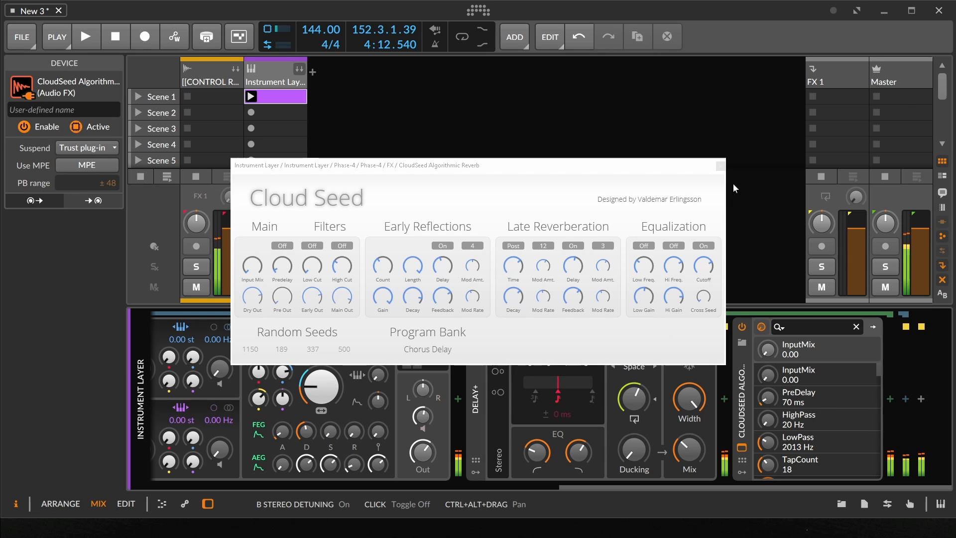
Close the Cloud Seed reverb window and audition Phase-4's Pitch by sweeping it up and back to 0.00.
{"action": "left_click", "coordinate": [721, 166]}
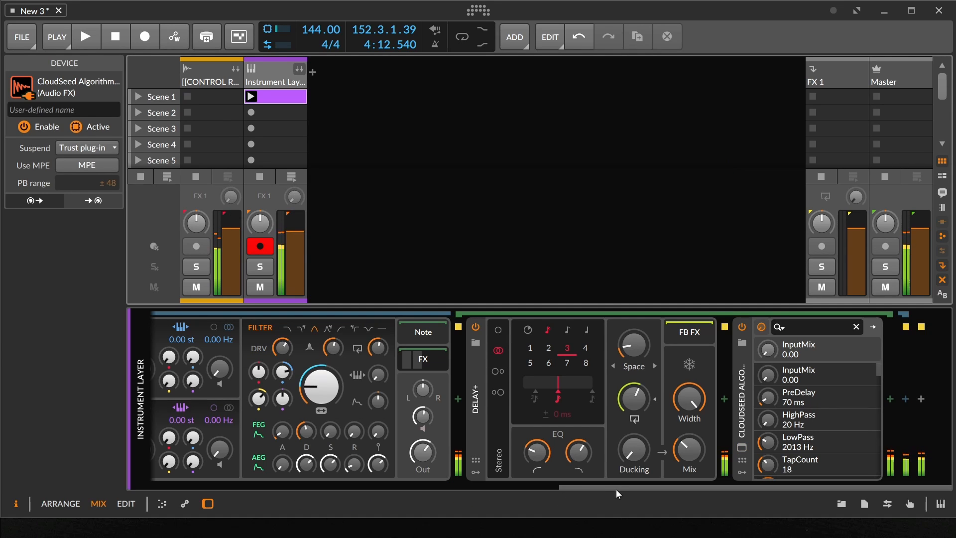
{"action": "left_click_drag", "start_coordinate": [657, 486], "coordinate": [211, 497]}
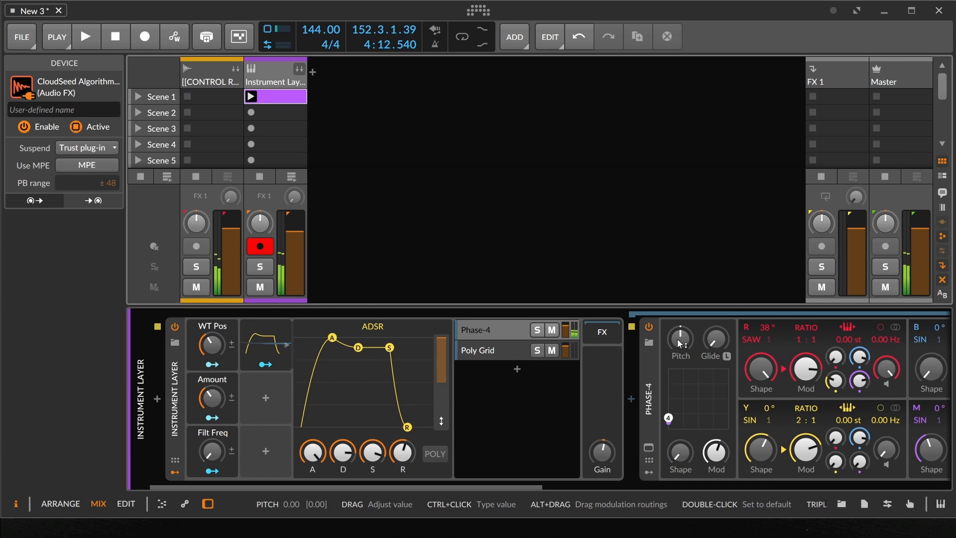
{"action": "left_click_drag", "start_coordinate": [677, 341], "coordinate": [678, 321]}
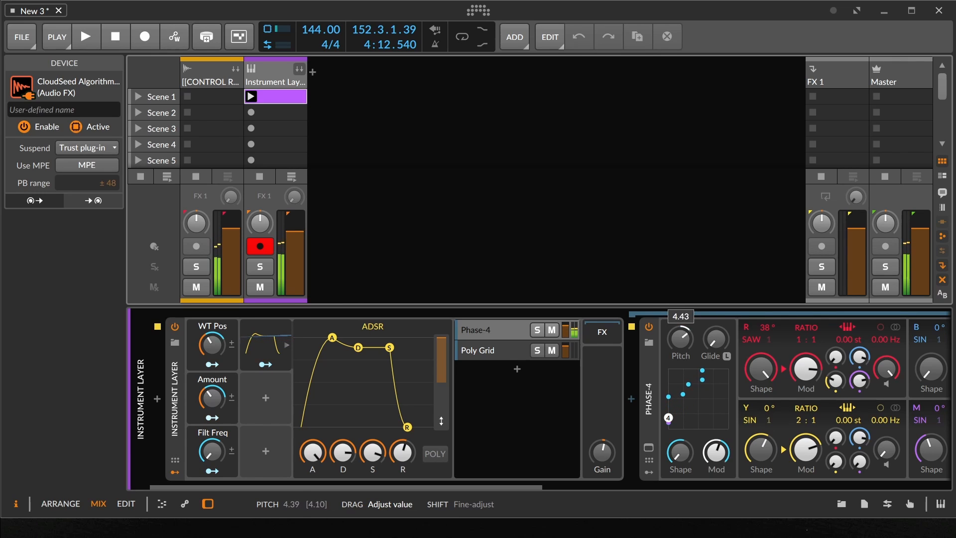
{"action": "left_click_drag", "start_coordinate": [678, 321], "coordinate": [679, 416]}
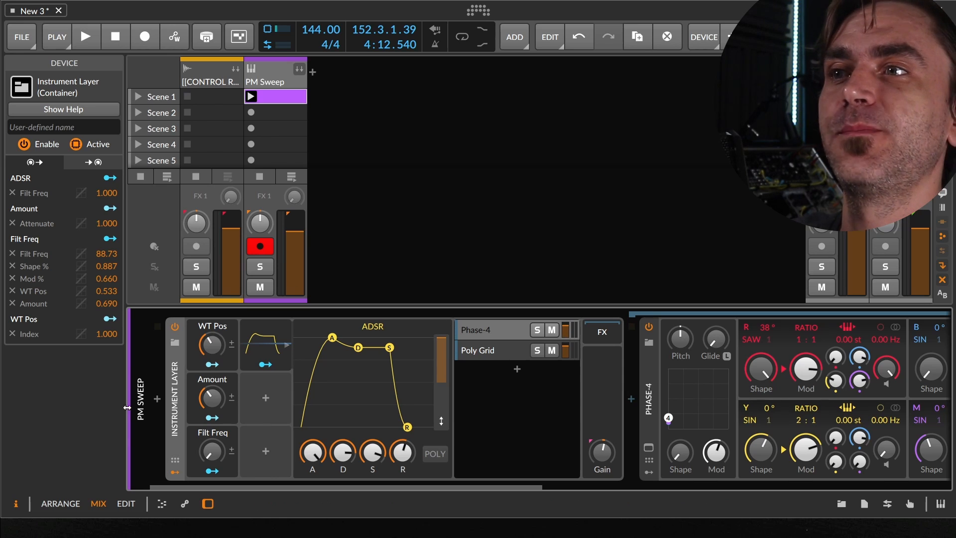
Delete the PM Sweep track and add a new instrument track with a Poly Grid.
{"action": "right_click", "coordinate": [275, 80]}
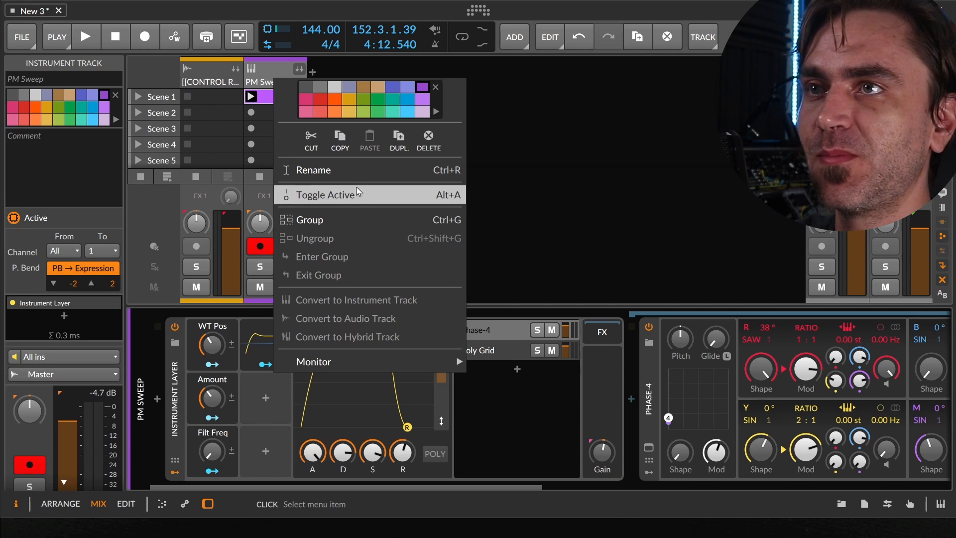
{"action": "left_click", "coordinate": [419, 136]}
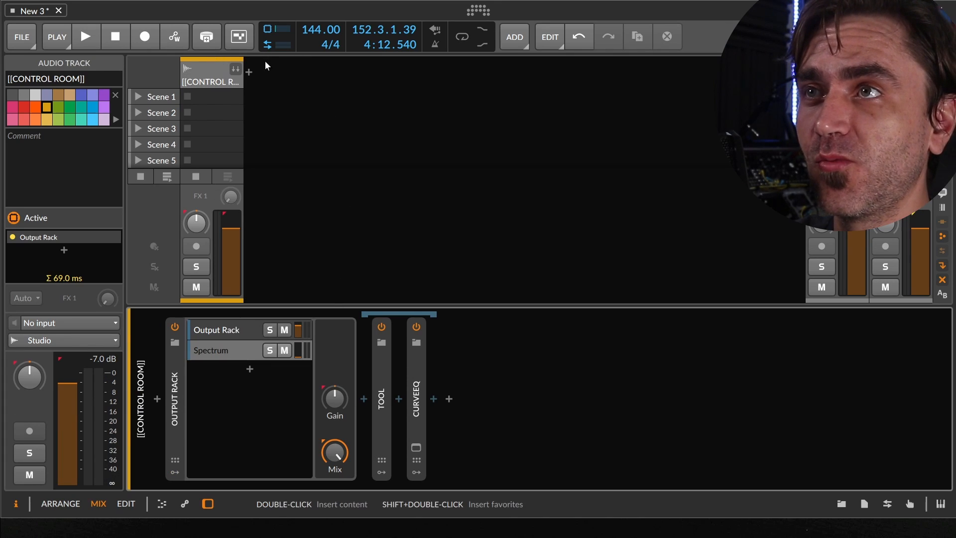
{"action": "left_click", "coordinate": [249, 72]}
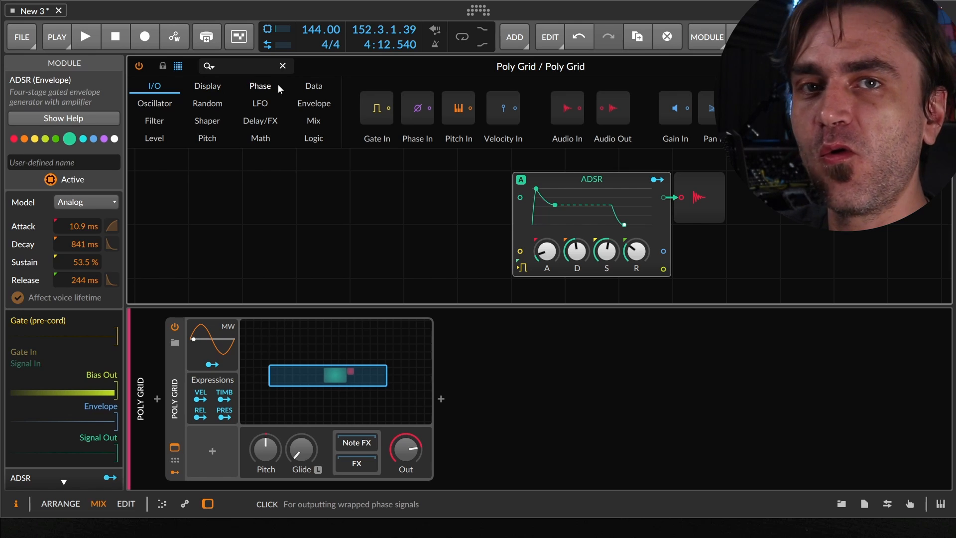
Add a Phase-1 oscillator to the Poly Grid and connect its output to the ADSR's signal input.
{"action": "left_click", "coordinate": [243, 65]}
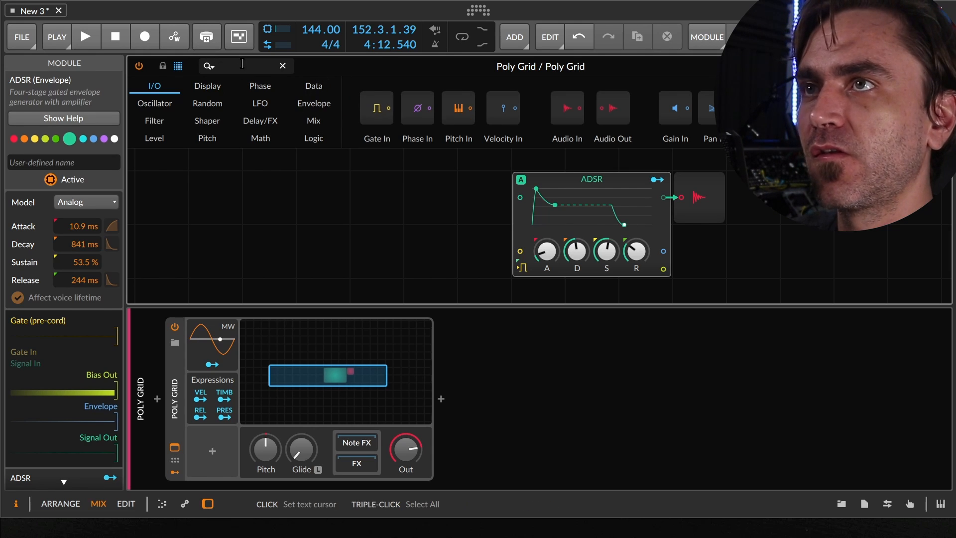
{"action": "type", "text": "phase-"}
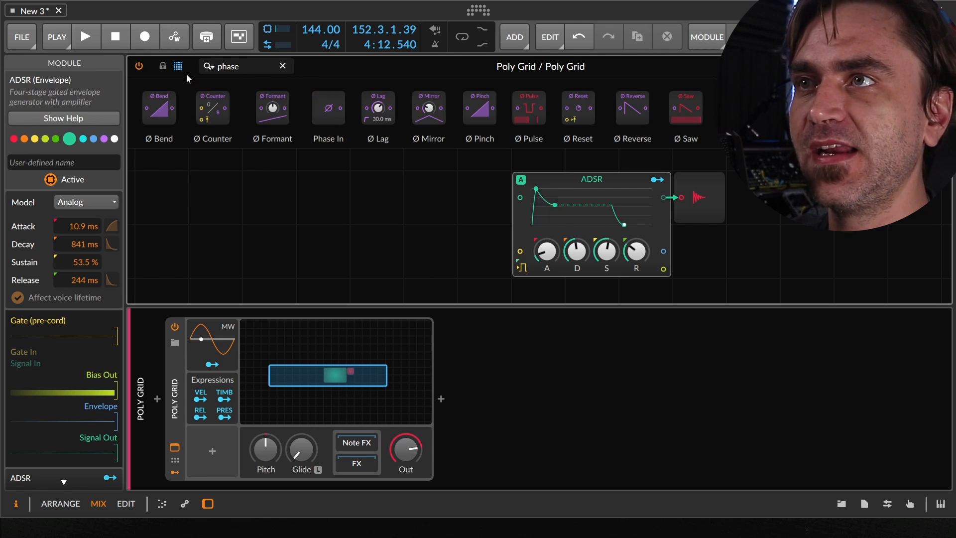
{"action": "type", "text": "1"}
{"action": "key", "text": "BackSpace"}
{"action": "type", "text": "-1"}
{"action": "left_click_drag", "start_coordinate": [413, 182], "coordinate": [593, 183]}
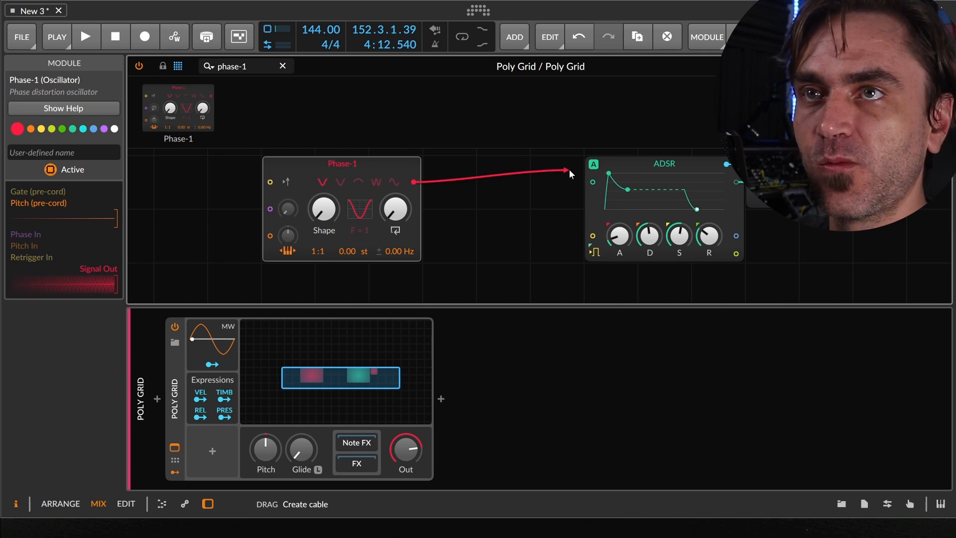
Duplicate the Phase-1 oscillator and replace the copy with a Wavetable oscillator.
{"action": "left_click_drag", "start_coordinate": [519, 240], "coordinate": [639, 230]}
{"action": "key", "text": "ctrl+d"}
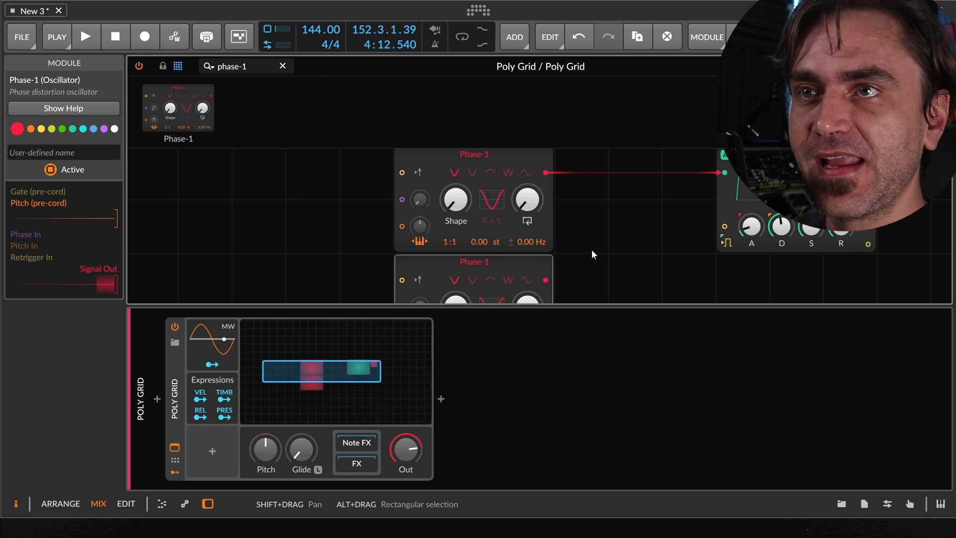
{"action": "left_click_drag", "start_coordinate": [592, 252], "coordinate": [673, 220]}
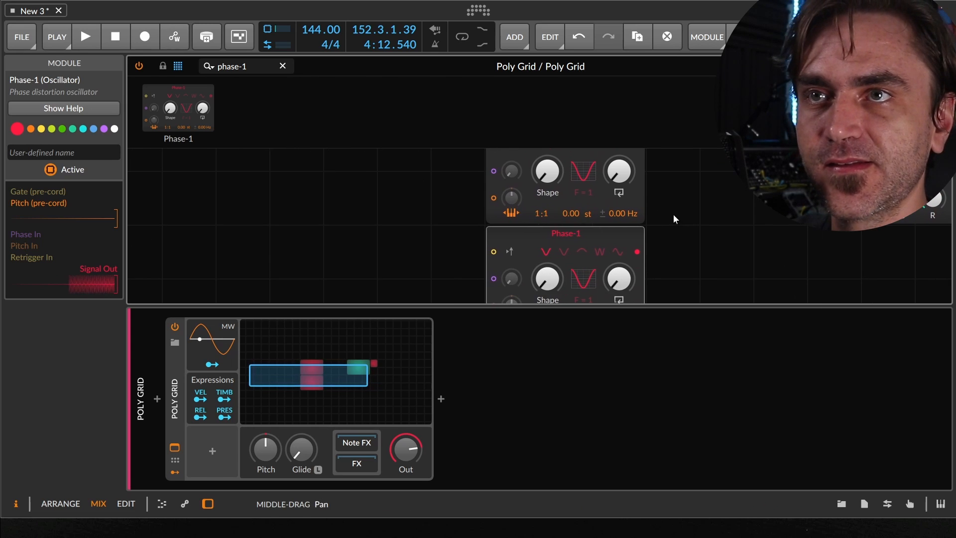
{"action": "right_click", "coordinate": [574, 234]}
{"action": "left_click", "coordinate": [617, 481]}
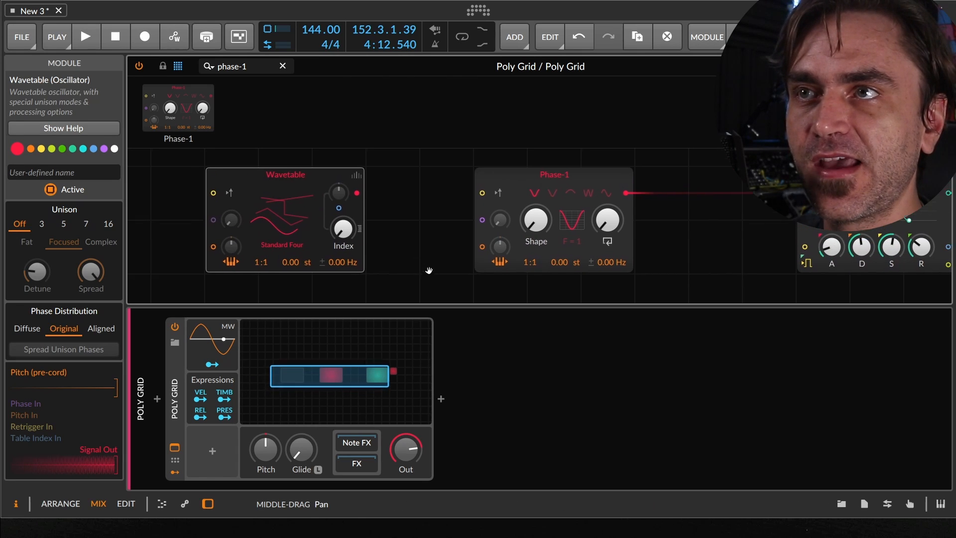
Feed the Wavetable output into Phase-1's phase input and load the AM 01 wavetable from the [PsyTables V3] AM & RM category.
{"action": "left_click_drag", "start_coordinate": [534, 236], "coordinate": [501, 212]}
{"action": "left_click", "coordinate": [283, 227]}
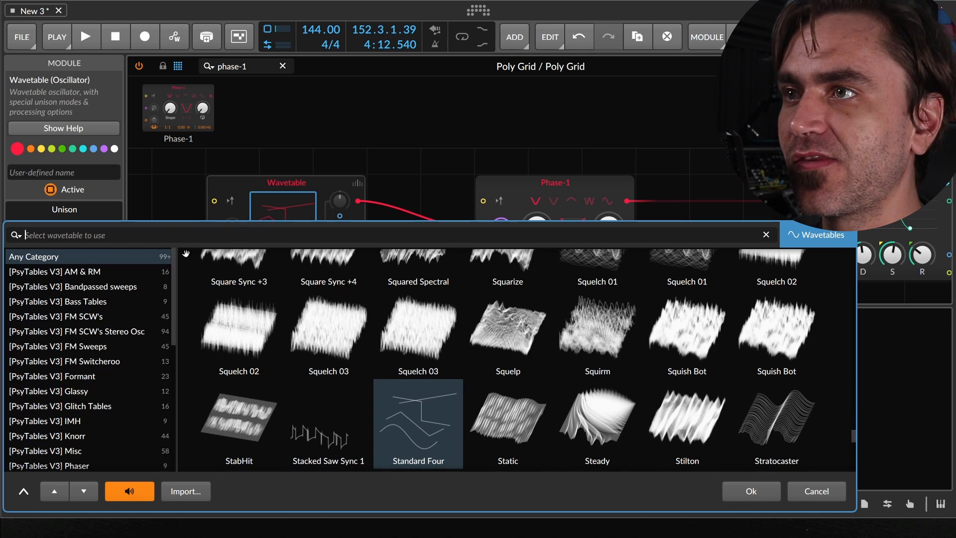
{"action": "left_click", "coordinate": [83, 271]}
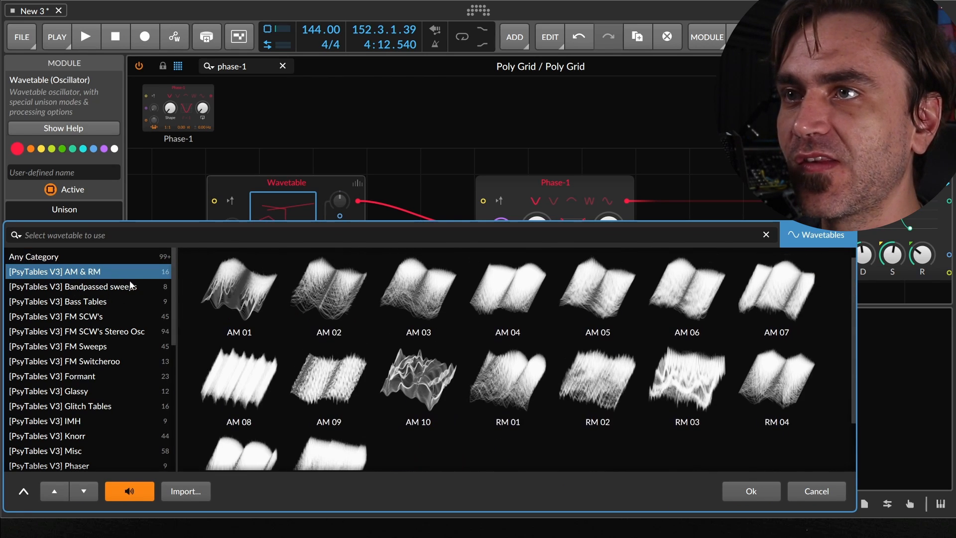
{"action": "left_click", "coordinate": [242, 293]}
{"action": "left_click", "coordinate": [755, 499]}
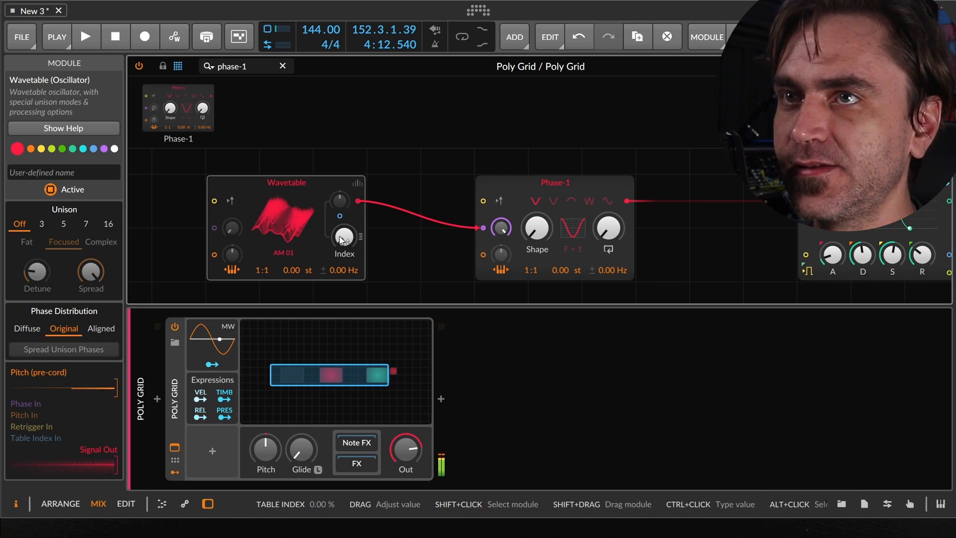
Sweep the Wavetable's Index, raise Phase-1's phase modulation amount, and turn its Shape up to maximum.
{"action": "left_click_drag", "start_coordinate": [337, 243], "coordinate": [338, 235]}
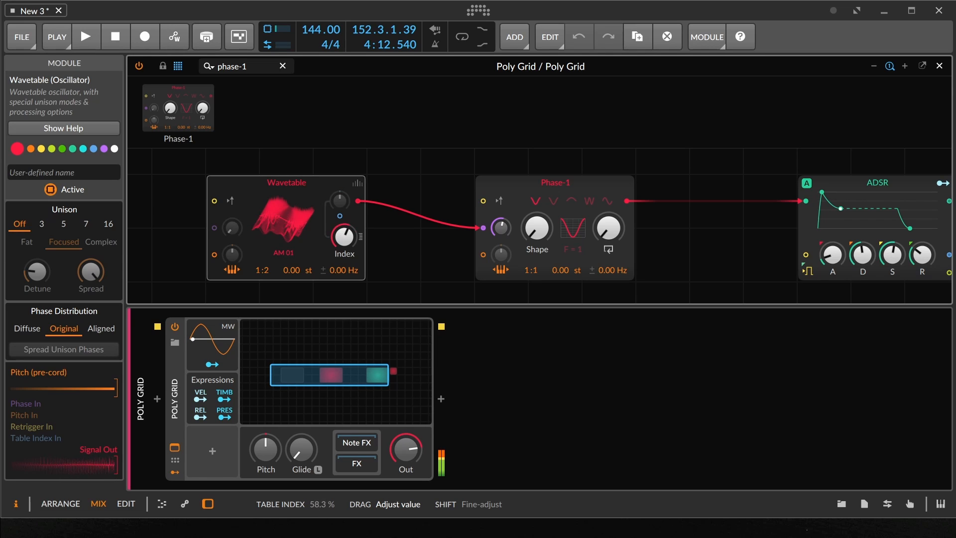
{"action": "left_click_drag", "start_coordinate": [344, 236], "coordinate": [343, 286]}
{"action": "left_click_drag", "start_coordinate": [501, 227], "coordinate": [501, 207]}
{"action": "left_click_drag", "start_coordinate": [537, 227], "coordinate": [537, 203]}
Move Phase-1 directly beside the Wavetable and set the frequency ratio of both oscillators to 1:2.
{"action": "left_click_drag", "start_coordinate": [608, 228], "coordinate": [448, 132]}
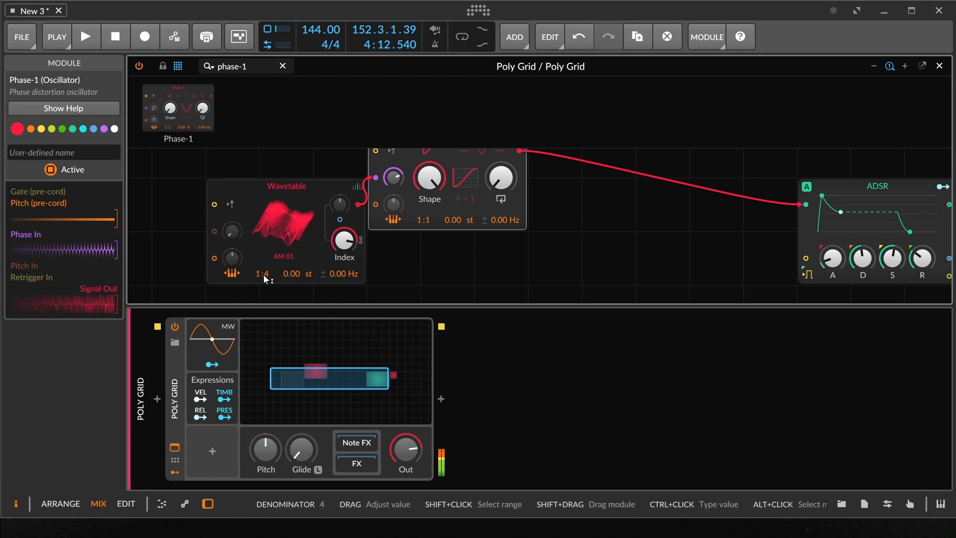
{"action": "left_click_drag", "start_coordinate": [264, 274], "coordinate": [264, 264]}
Insert an XP filter between Phase-1 and the ADSR and switch it to the Band-pass 4 mode.
{"action": "left_click", "coordinate": [282, 66]}
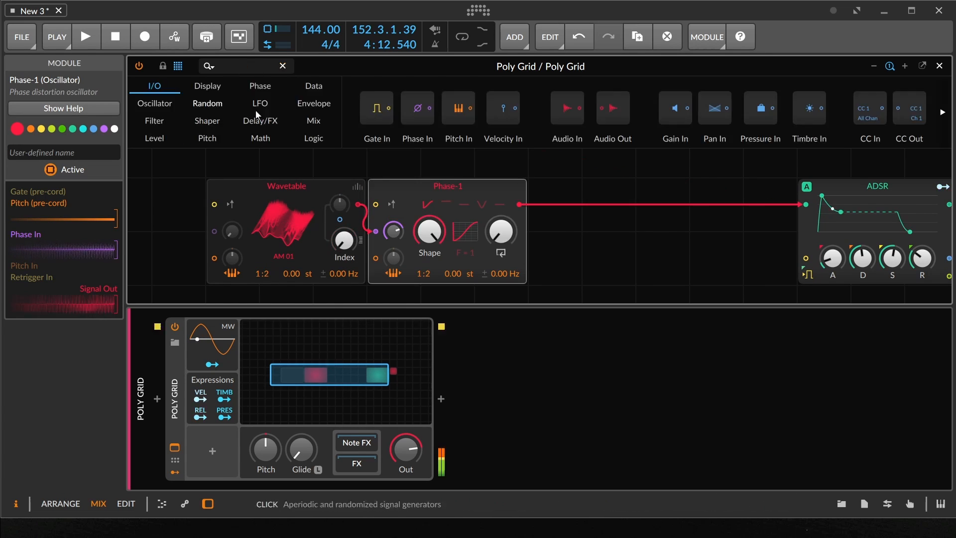
{"action": "left_click", "coordinate": [155, 121]}
{"action": "left_click_drag", "start_coordinate": [703, 109], "coordinate": [670, 233]}
{"action": "left_click", "coordinate": [631, 274]}
{"action": "left_click", "coordinate": [631, 273]}
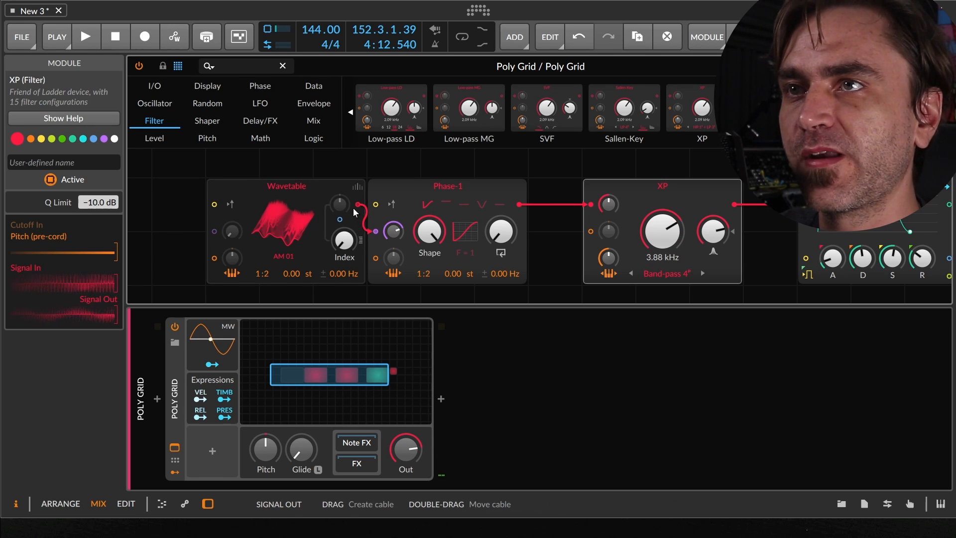
Modulate the XP's cutoff with the Wavetable output while sweeping the cutoff, and place the filter directly beside Phase-1.
{"action": "left_click_drag", "start_coordinate": [351, 205], "coordinate": [609, 215]}
{"action": "left_click_drag", "start_coordinate": [665, 226], "coordinate": [663, 254]}
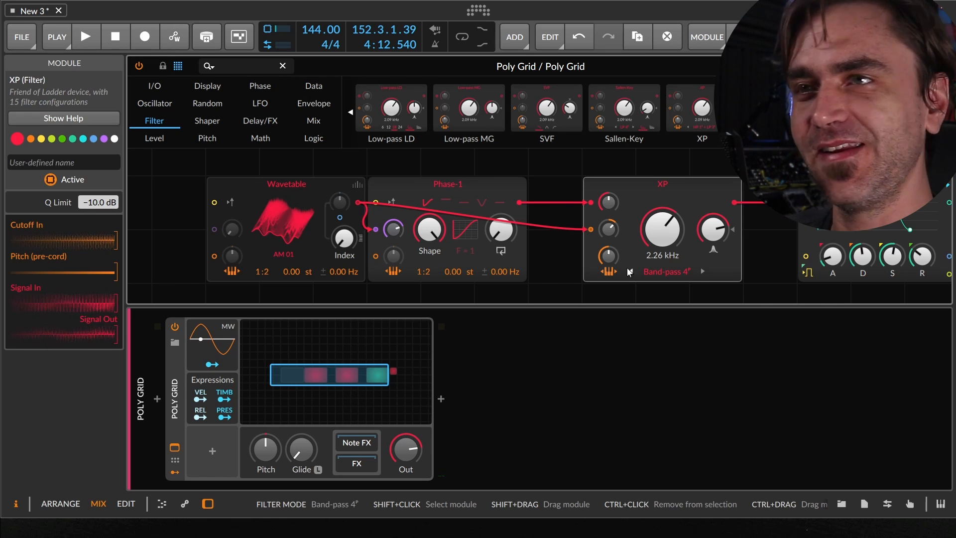
{"action": "left_click_drag", "start_coordinate": [662, 229], "coordinate": [662, 237]}
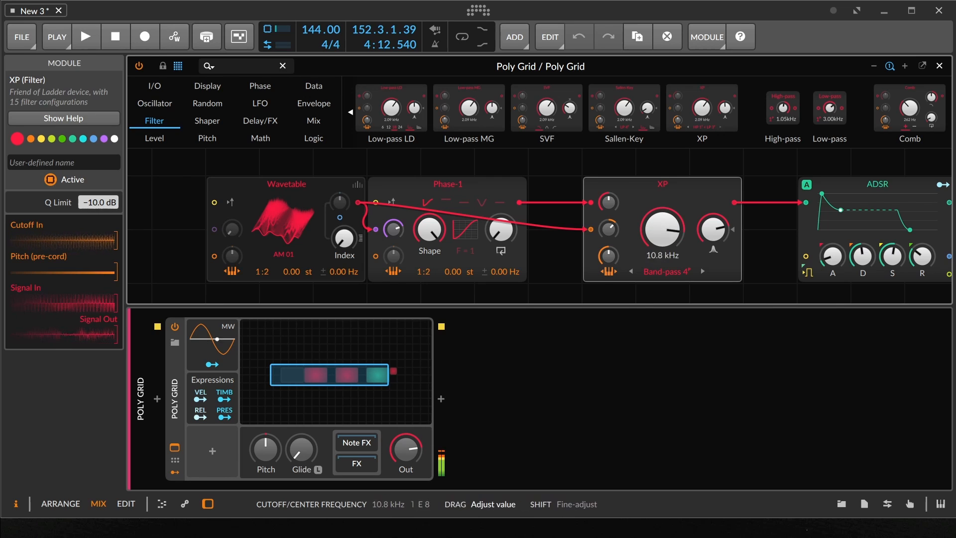
{"action": "left_click_drag", "start_coordinate": [650, 191], "coordinate": [624, 193]}
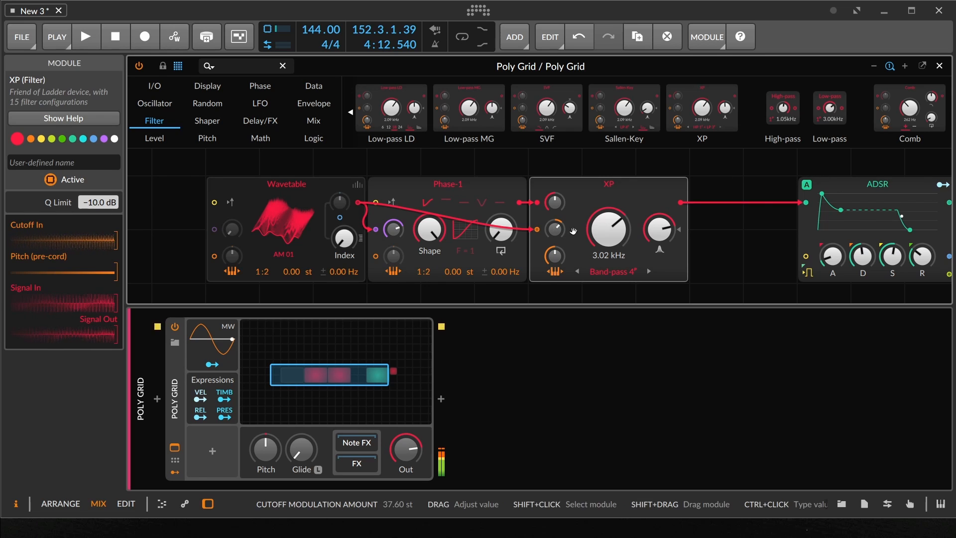
Insert a Phaser+ in EHx mode between the XP and the ADSR and audition it by sweeping the XP's cutoff.
{"action": "left_click", "coordinate": [260, 121]}
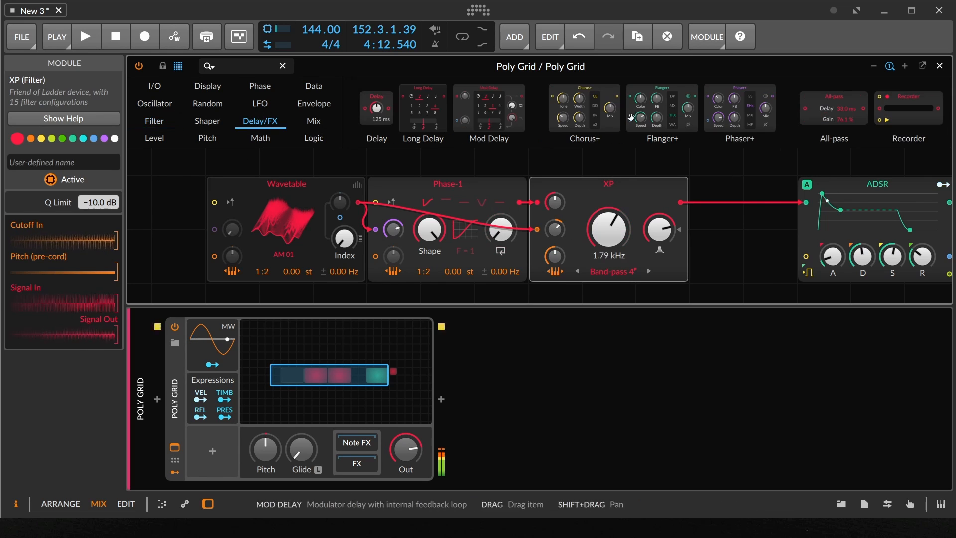
{"action": "left_click_drag", "start_coordinate": [742, 109], "coordinate": [812, 234]}
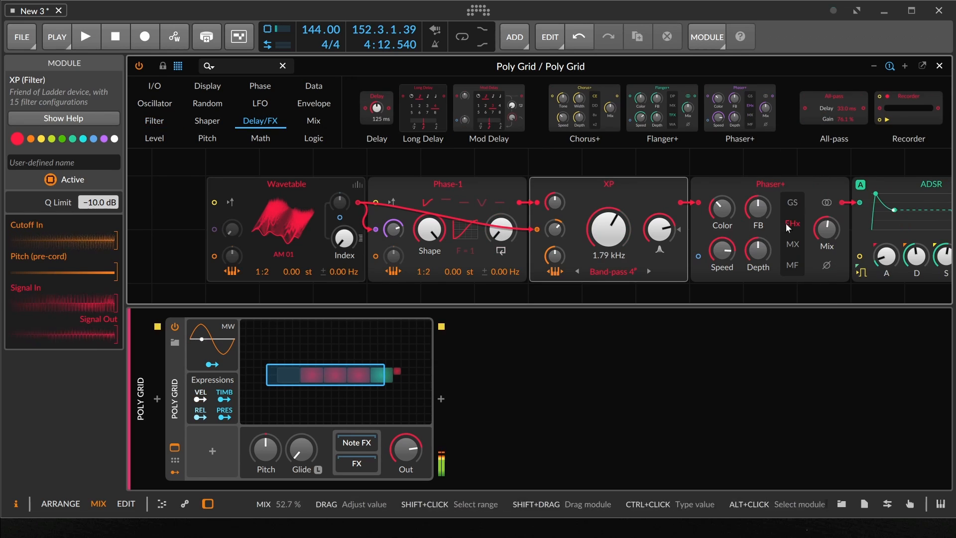
{"action": "left_click_drag", "start_coordinate": [609, 229], "coordinate": [608, 225]}
Try a Comb filter between the XP and Phaser+, with its cutoff modulated by the Wavetable output.
{"action": "left_click", "coordinate": [260, 87]}
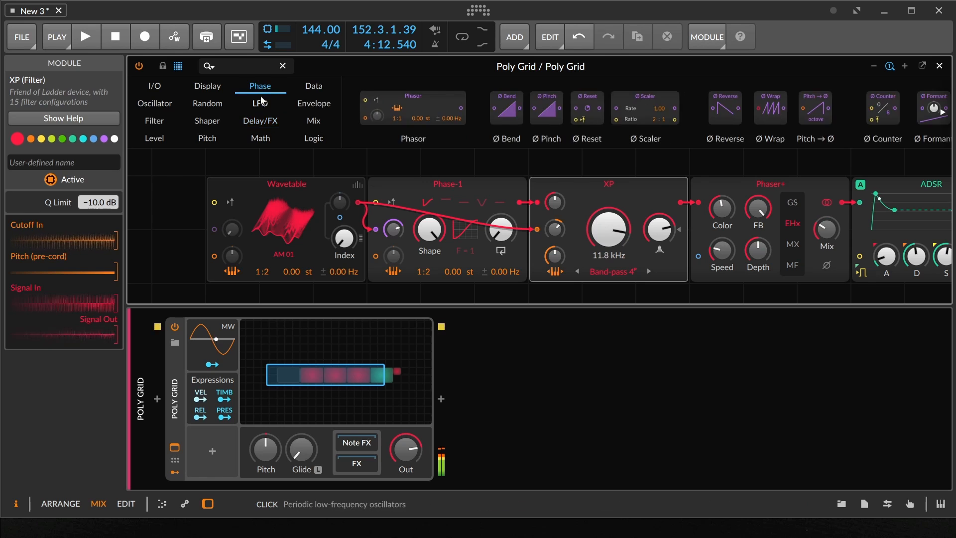
{"action": "left_click", "coordinate": [261, 121]}
{"action": "left_click", "coordinate": [155, 121]}
{"action": "left_click_drag", "start_coordinate": [911, 108], "coordinate": [718, 259]}
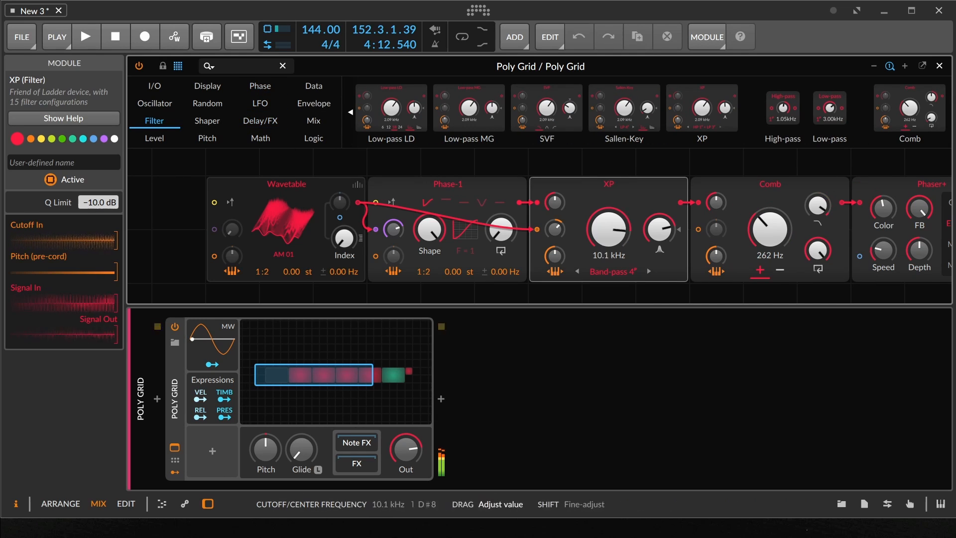
{"action": "left_click_drag", "start_coordinate": [609, 229], "coordinate": [609, 212]}
{"action": "left_click_drag", "start_coordinate": [358, 203], "coordinate": [698, 230]}
{"action": "left_click_drag", "start_coordinate": [716, 229], "coordinate": [716, 210]}
{"action": "left_click_drag", "start_coordinate": [770, 229], "coordinate": [770, 244]}
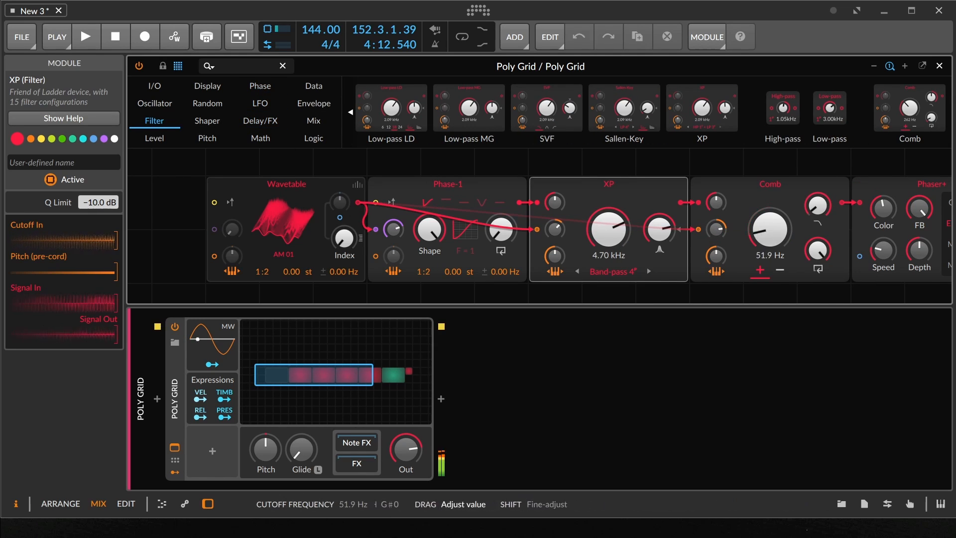
Audition the Comb by varying its frequency and damping along with the XP's cutoff, and delete the Comb.
{"action": "double_click", "coordinate": [770, 229]}
{"action": "left_click_drag", "start_coordinate": [770, 229], "coordinate": [770, 249]}
{"action": "left_click_drag", "start_coordinate": [609, 229], "coordinate": [608, 221]}
{"action": "left_click_drag", "start_coordinate": [818, 205], "coordinate": [818, 210]}
{"action": "left_click", "coordinate": [770, 184]}
{"action": "key", "text": "Delete"}
Move Phaser+ closer to the XP filter and set the XP's cutoff to 622 Hz.
{"action": "left_click_drag", "start_coordinate": [932, 184], "coordinate": [878, 185]}
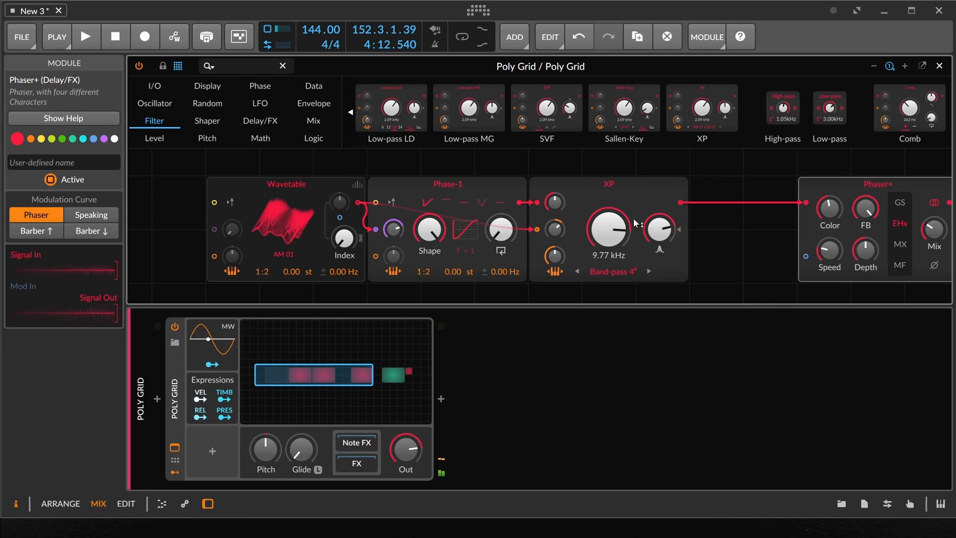
{"action": "left_click_drag", "start_coordinate": [608, 229], "coordinate": [609, 249]}
Add an S/H LFO below Phase-1 as the random source and modulate the XP's cutoff with it by 62.67.
{"action": "left_click", "coordinate": [208, 104]}
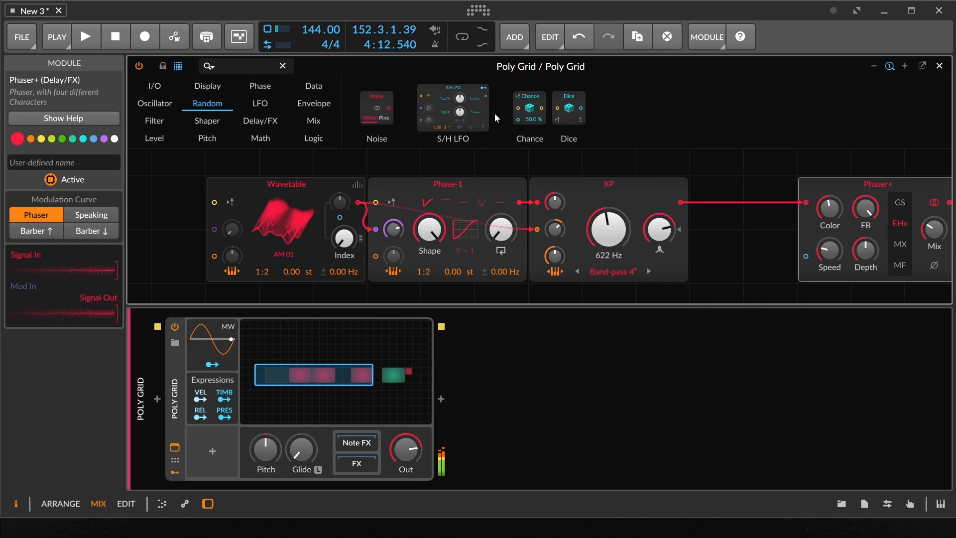
{"action": "left_click_drag", "start_coordinate": [569, 108], "coordinate": [501, 269]}
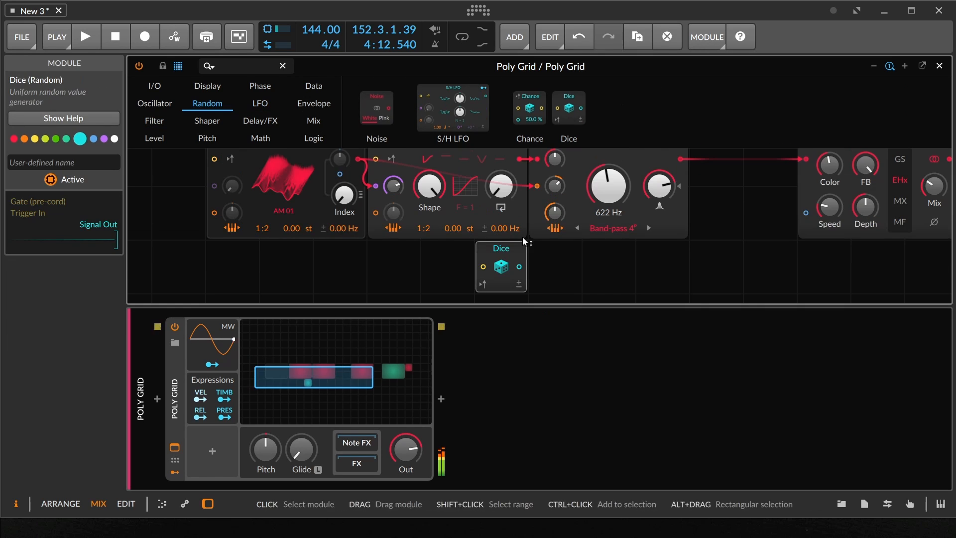
{"action": "left_click_drag", "start_coordinate": [453, 108], "coordinate": [394, 249]}
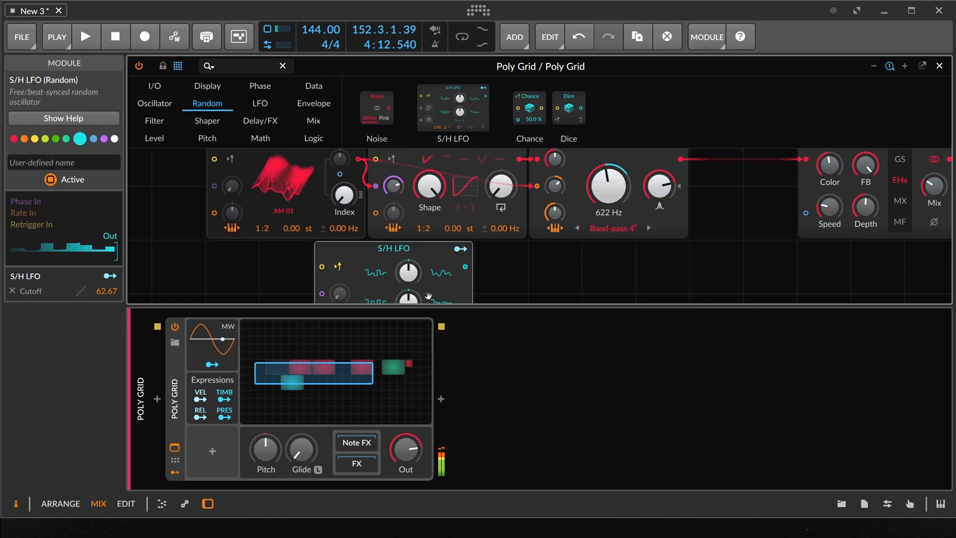
Add a Delay+ device after the Poly Grid and move it into the Poly Grid's FX chain.
{"action": "left_click", "coordinate": [441, 399]}
{"action": "type", "text": "delay"}
{"action": "double_click", "coordinate": [715, 105]}
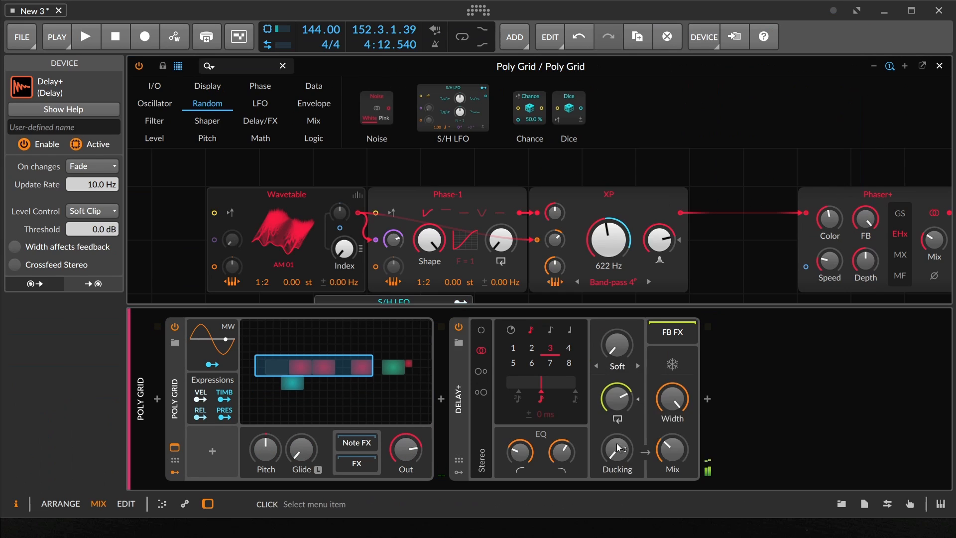
{"action": "left_click_drag", "start_coordinate": [459, 409], "coordinate": [357, 464]}
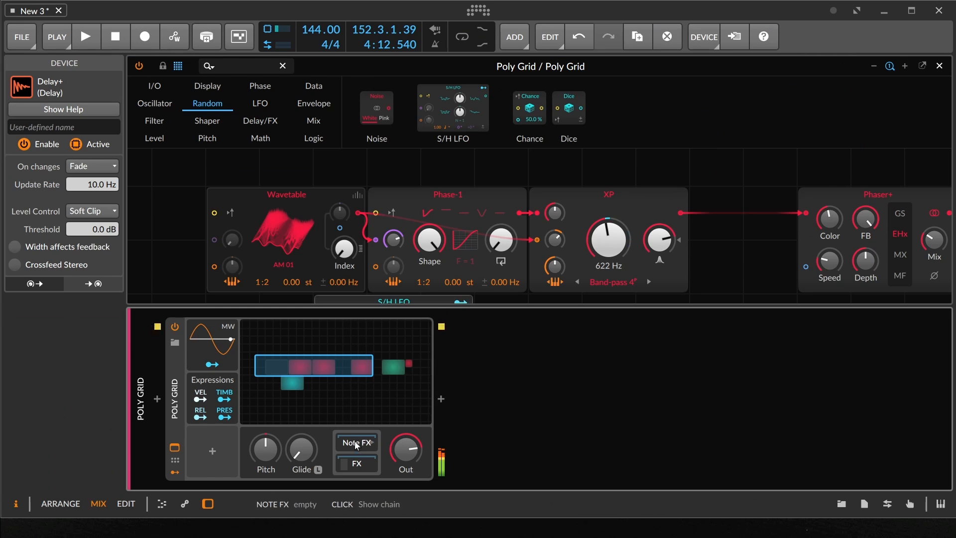
Add a Note Repeats device to the Poly Grid's Note FX chain.
{"action": "left_click", "coordinate": [441, 398]}
{"action": "type", "text": "note"}
{"action": "double_click", "coordinate": [728, 165]}
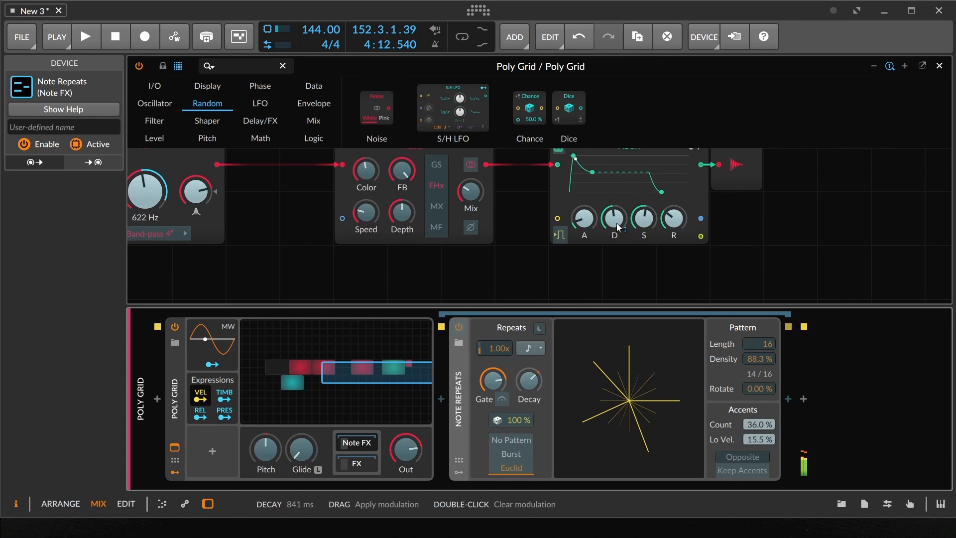
Modulate the ADSR's Decay with note velocity, lower its Sustain to minimum, and set its Attack to 0.00 ms.
{"action": "left_click_drag", "start_coordinate": [619, 224], "coordinate": [616, 229]}
{"action": "left_click", "coordinate": [201, 398]}
{"action": "left_click_drag", "start_coordinate": [644, 219], "coordinate": [644, 252]}
{"action": "left_click_drag", "start_coordinate": [584, 219], "coordinate": [584, 239]}
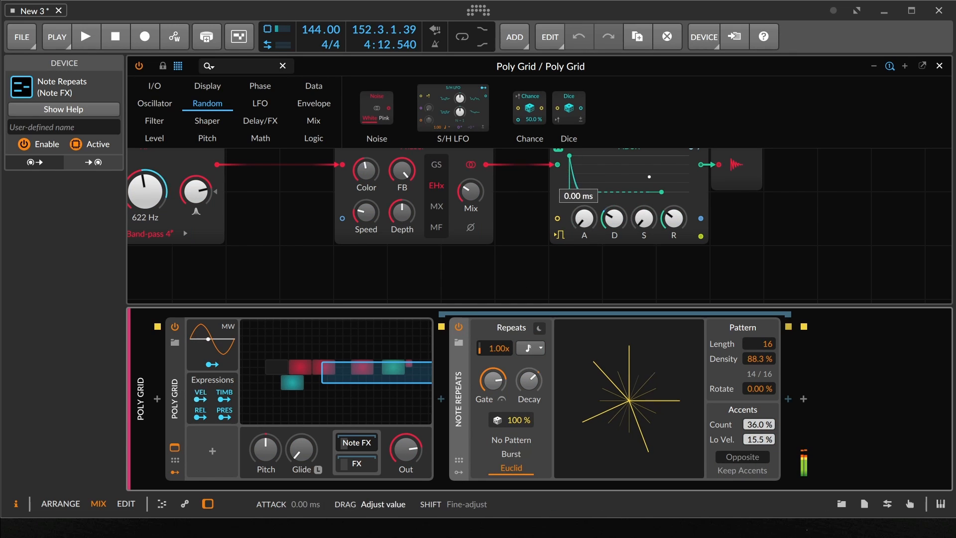
Map note velocity to the ADSR's Sustain with a positive modulation amount.
{"action": "left_click", "coordinate": [200, 399]}
{"action": "left_click_drag", "start_coordinate": [645, 219], "coordinate": [644, 182]}
{"action": "left_click", "coordinate": [194, 395]}
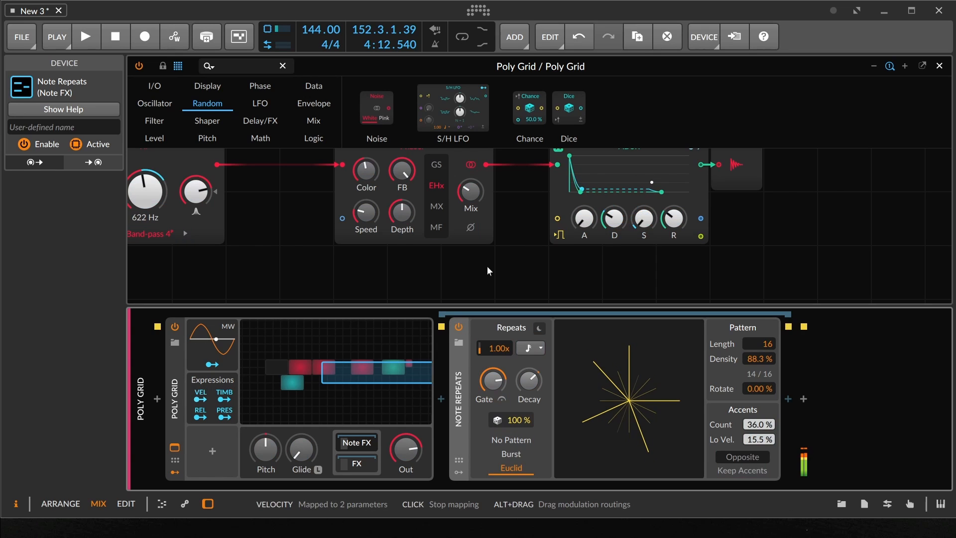
Set the ADSR's Release to 34.4 ms and the Note Repeats pattern Density to 64.0 %.
{"action": "left_click_drag", "start_coordinate": [675, 219], "coordinate": [680, 234]}
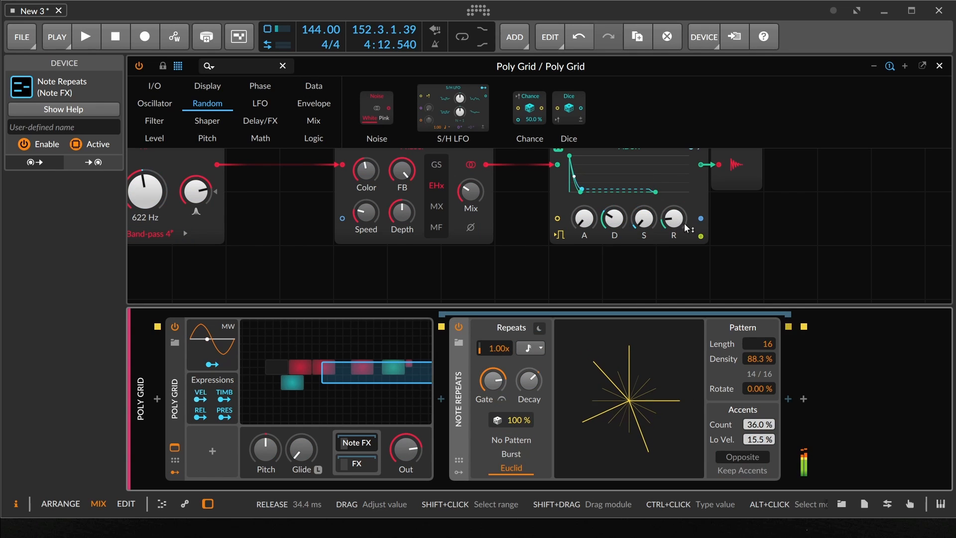
{"action": "left_click_drag", "start_coordinate": [752, 361], "coordinate": [750, 388]}
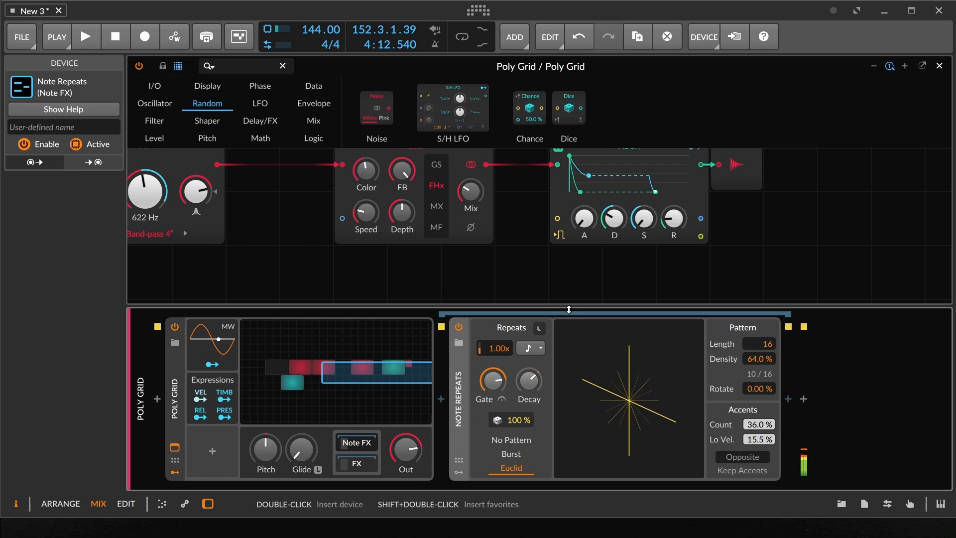
Try different frequency ratio and Index settings on the Wavetable oscillator and undo the last two changes.
{"action": "left_click_drag", "start_coordinate": [346, 254], "coordinate": [389, 259]}
{"action": "left_click_drag", "start_coordinate": [615, 276], "coordinate": [715, 266]}
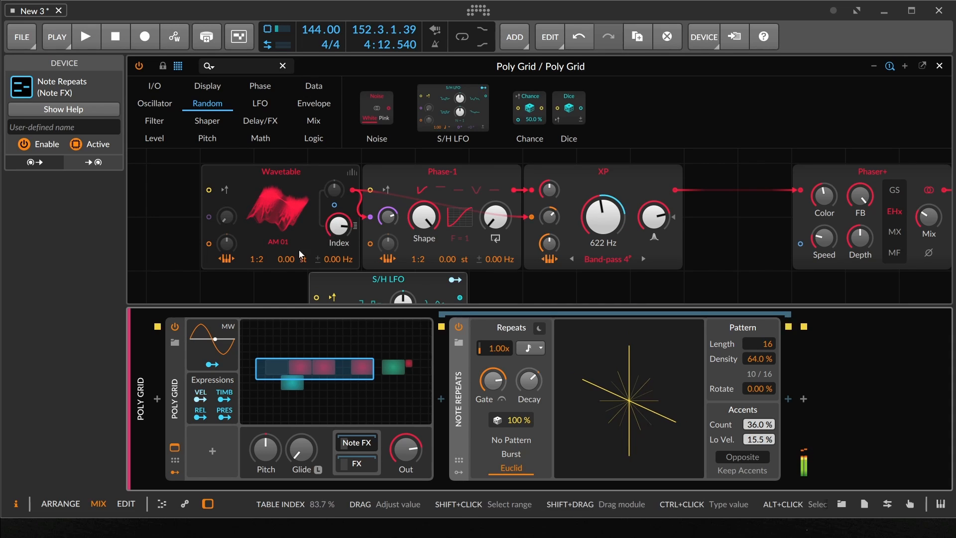
{"action": "left_click_drag", "start_coordinate": [260, 261], "coordinate": [261, 271]}
{"action": "left_click_drag", "start_coordinate": [338, 227], "coordinate": [337, 230]}
{"action": "key", "text": "ctrl+z"}
{"action": "key", "text": "ctrl+z"}
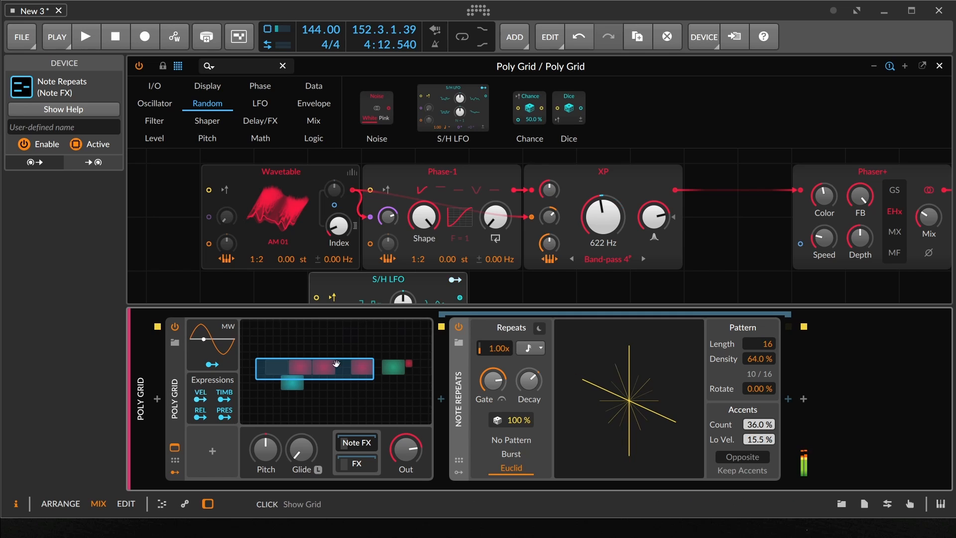
Select the Poly Grid device to show its voice settings and close its Note FX chain.
{"action": "left_click_drag", "start_coordinate": [298, 291], "coordinate": [371, 241]}
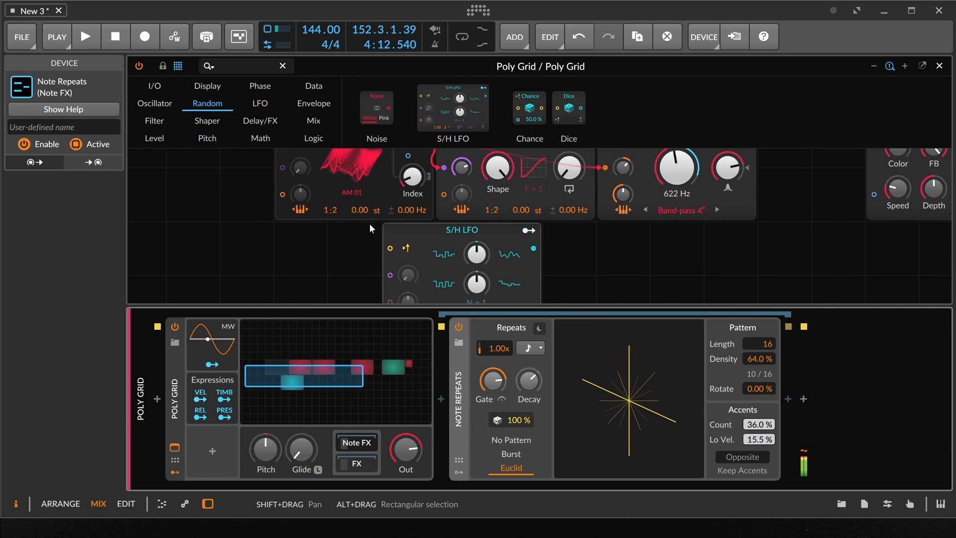
{"action": "left_click", "coordinate": [185, 418]}
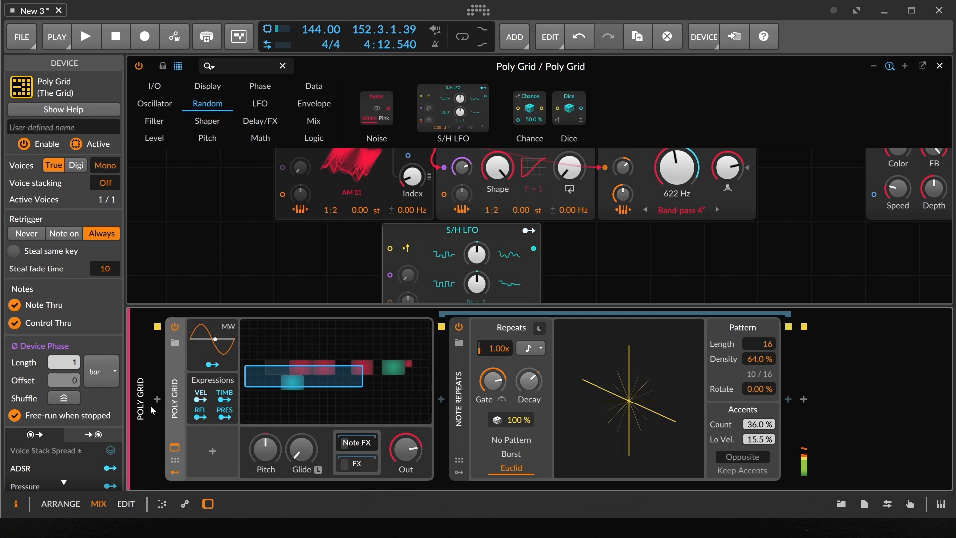
{"action": "left_click", "coordinate": [357, 443]}
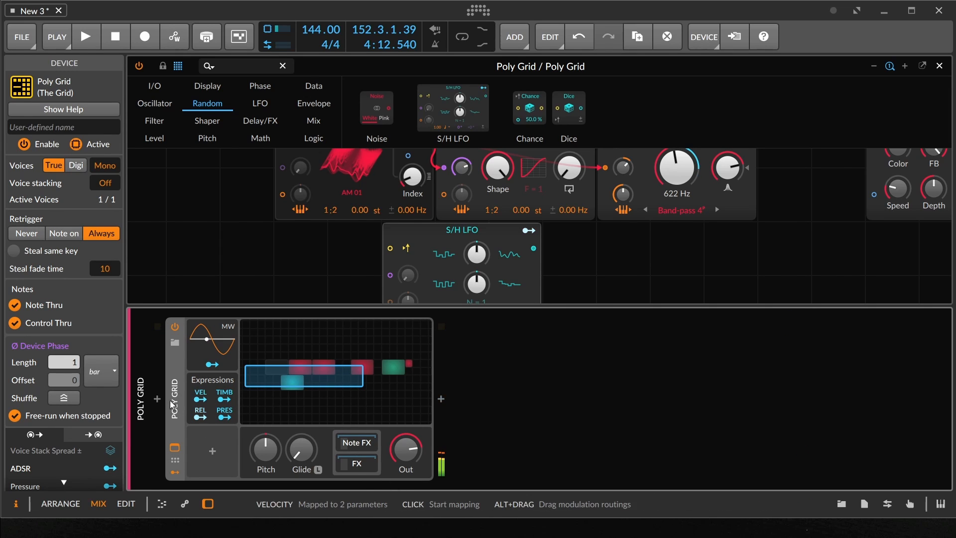